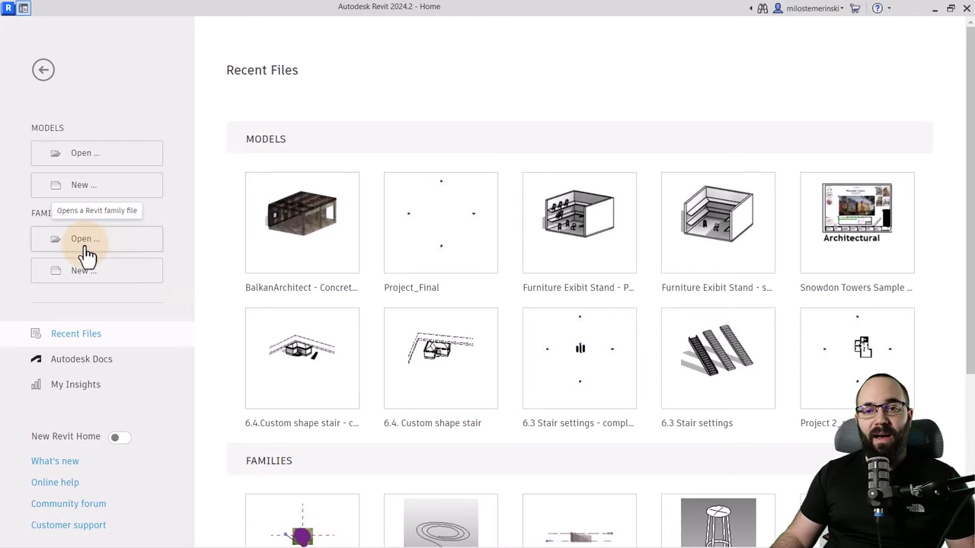
Step: Create a new family from the Metric Generic Model Pattern Based template
click(81, 280)
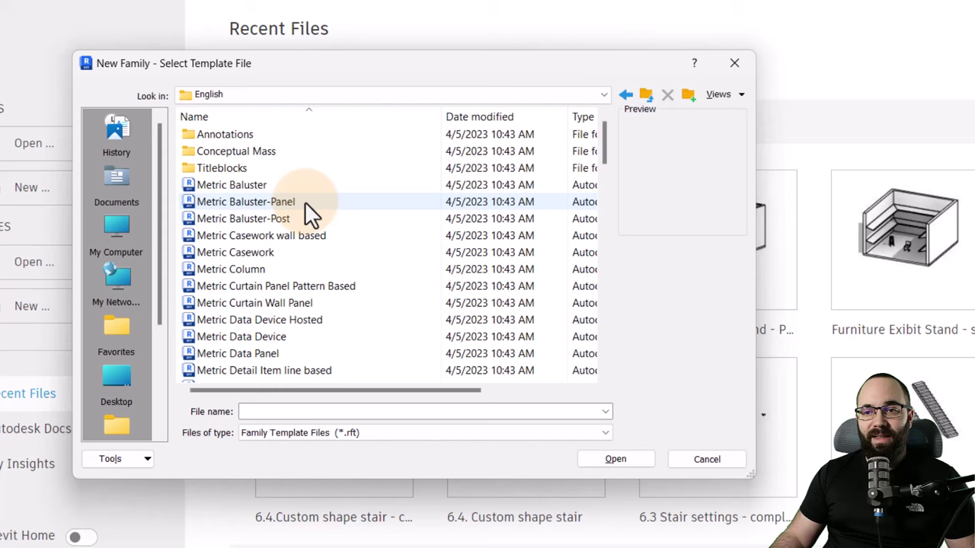
scroll(305, 202, down, 6)
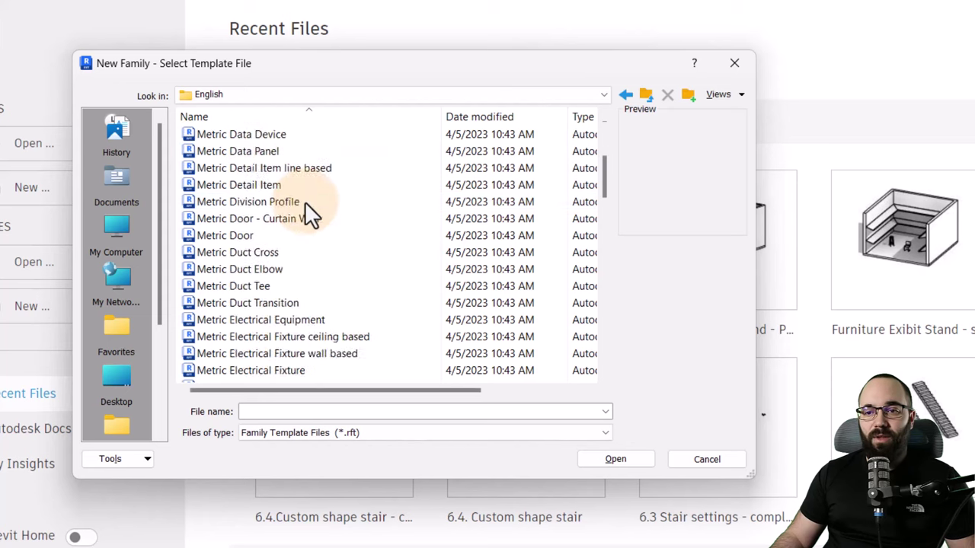
scroll(303, 200, down, 3)
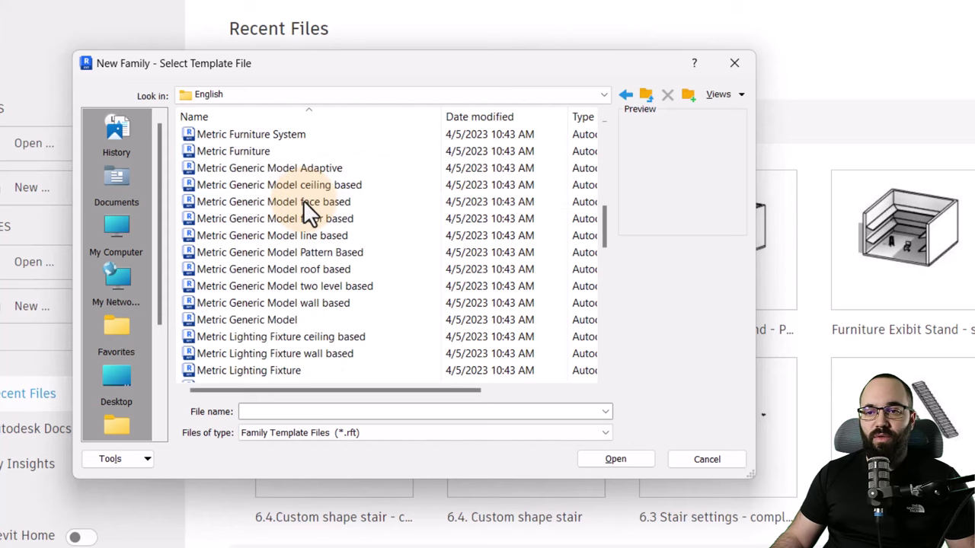
click(298, 257)
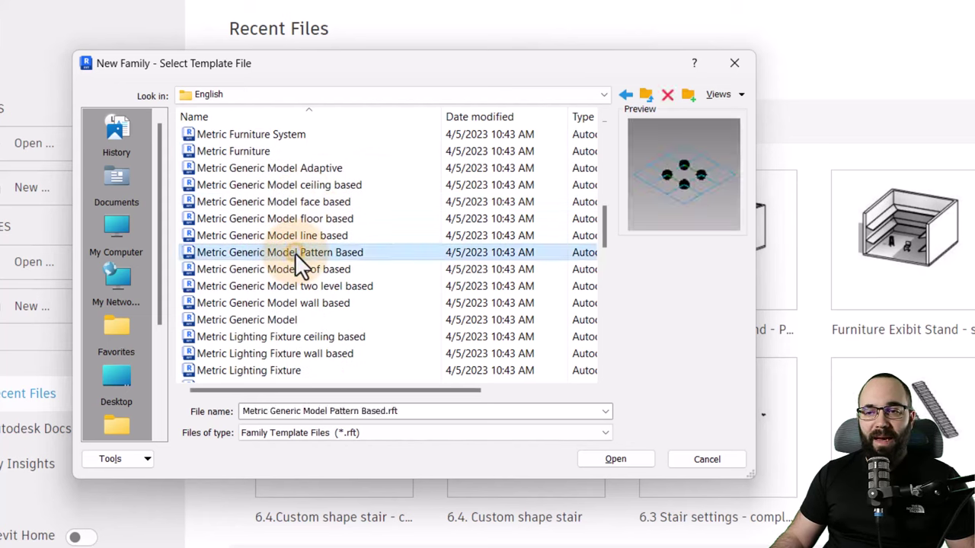
click(614, 459)
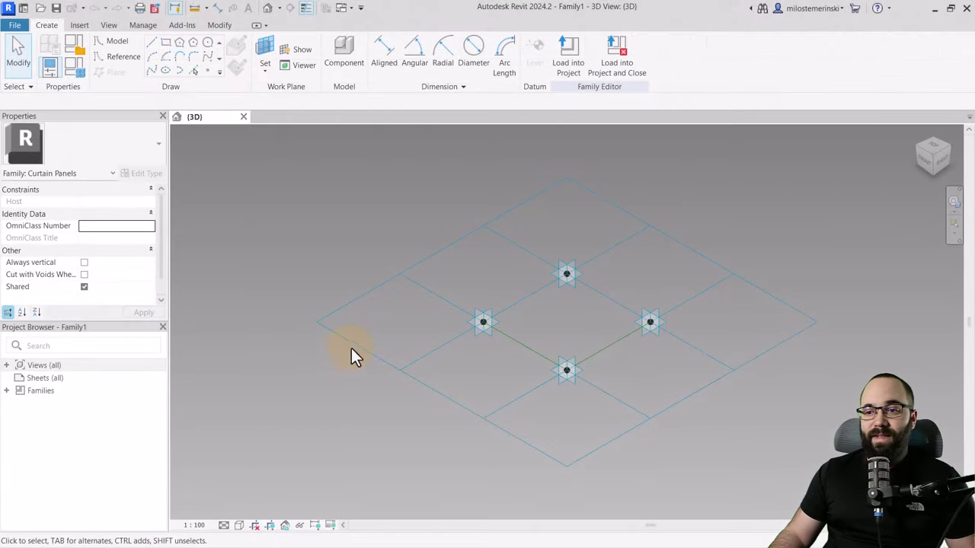
Step: Set the tile pattern grid's horizontal and vertical spacing both to 2000
click(353, 348)
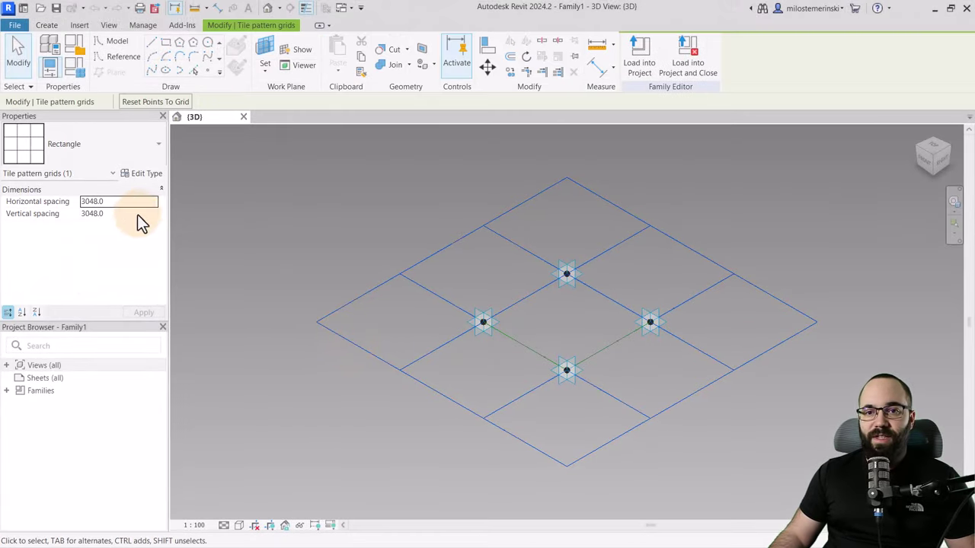
double_click(112, 202)
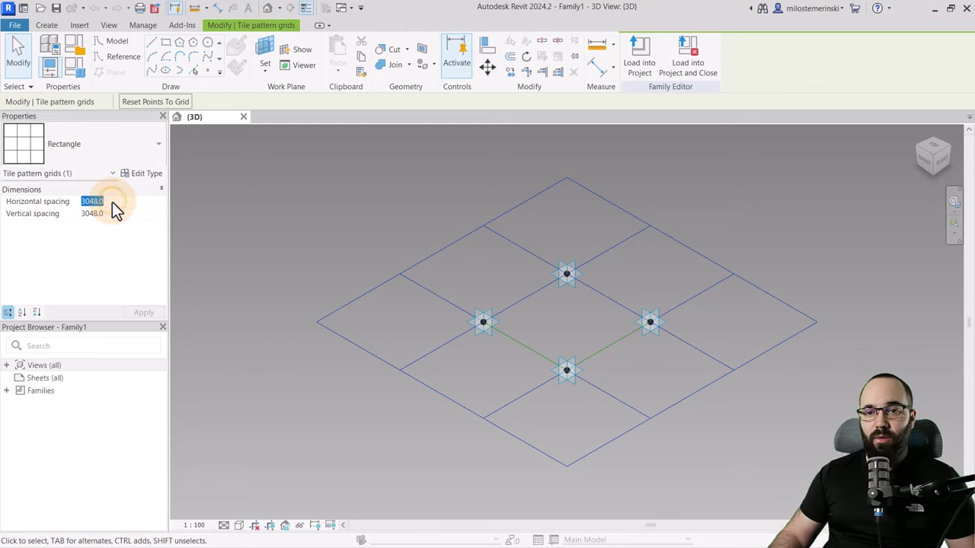
text(2000)
double_click(116, 211)
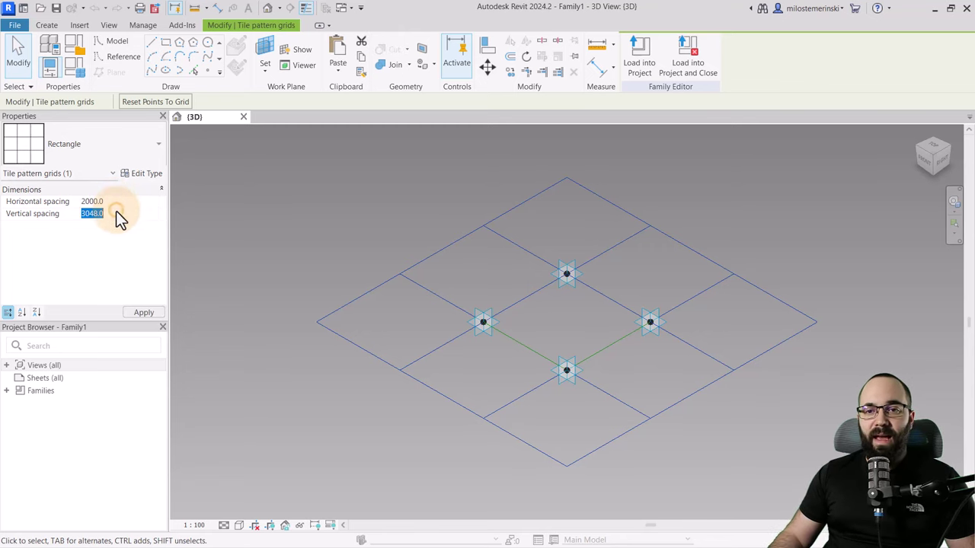
text(2000)
key(Return)
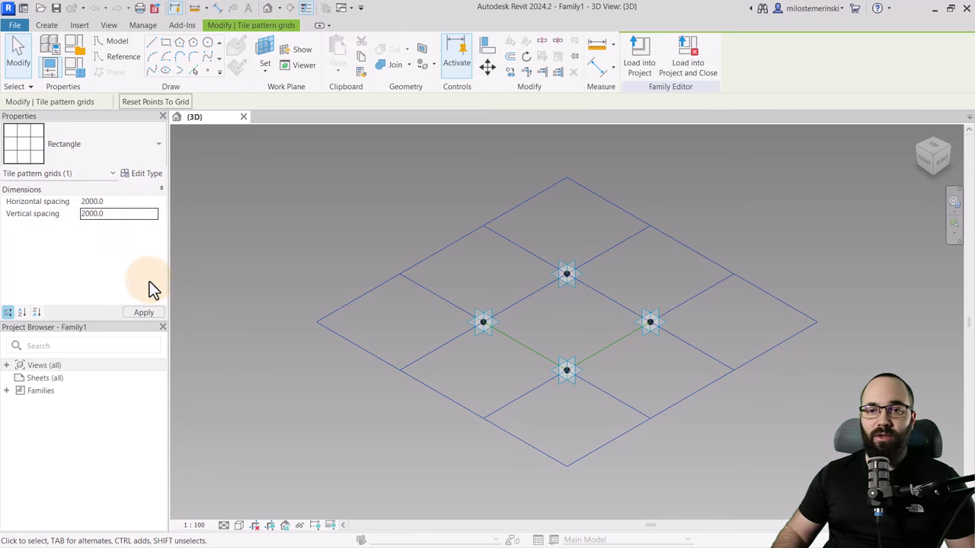
click(147, 313)
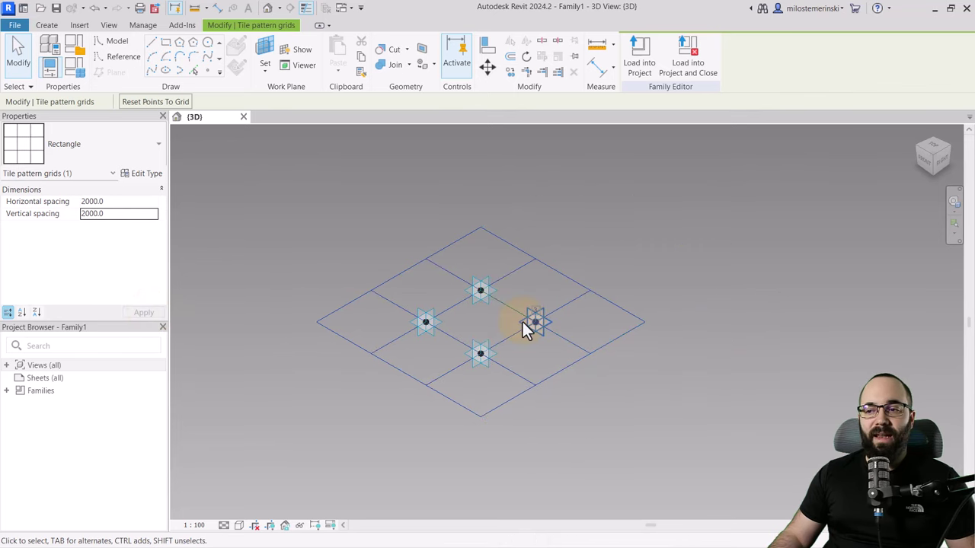
Step: Place a reference point on the leftmost adaptive point, drawn on the work plane of Placement Point (1)
scroll(505, 317, up, 5)
middle_drag(432, 333, 425, 335)
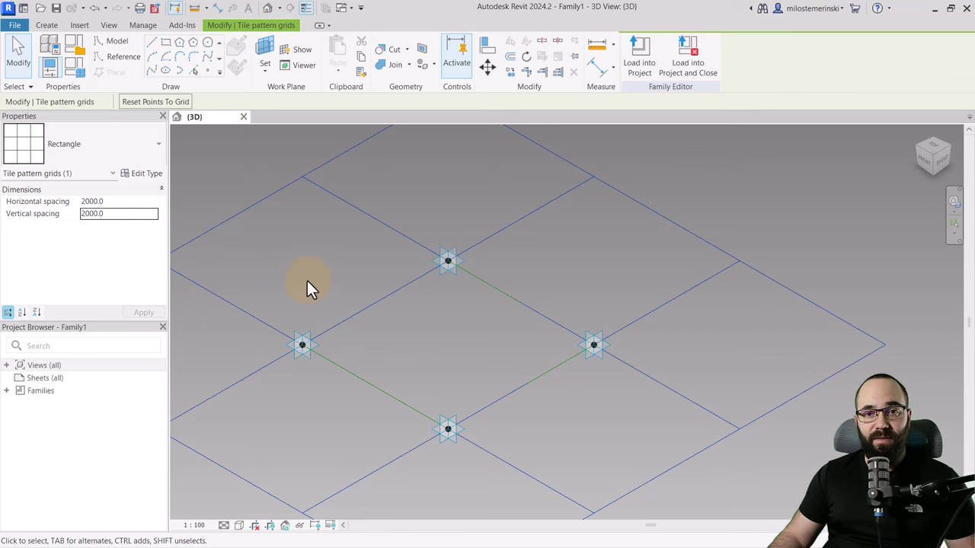
click(206, 71)
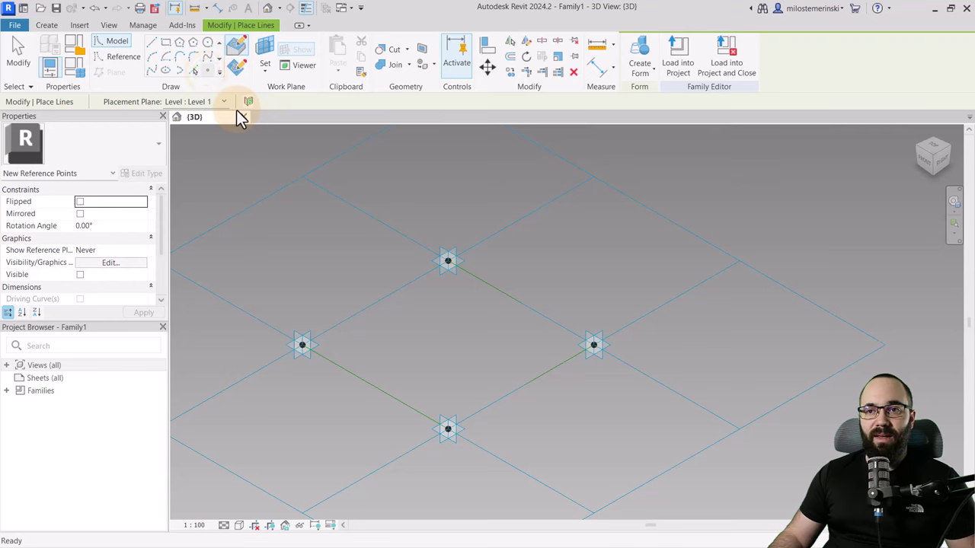
click(265, 71)
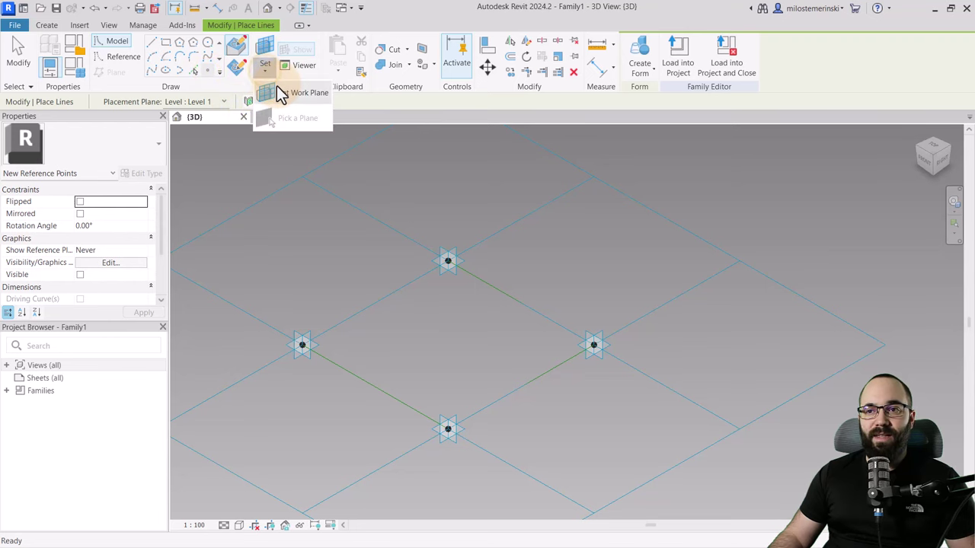
click(280, 91)
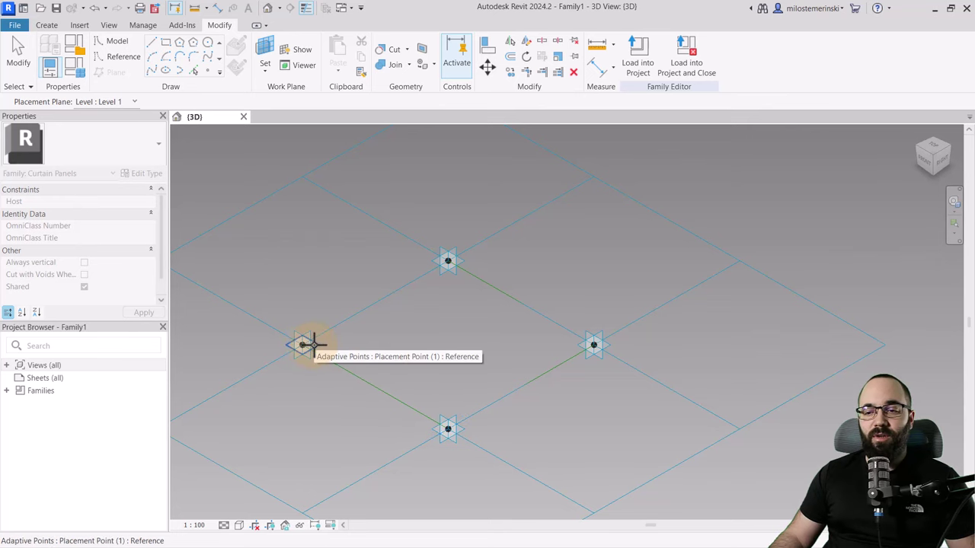
scroll(312, 345, up, 1)
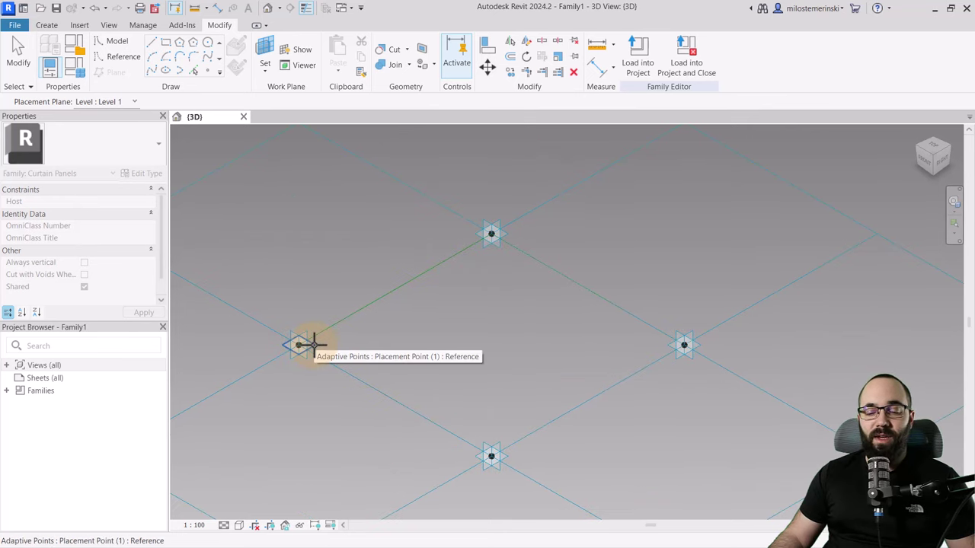
key(l)
key(i)
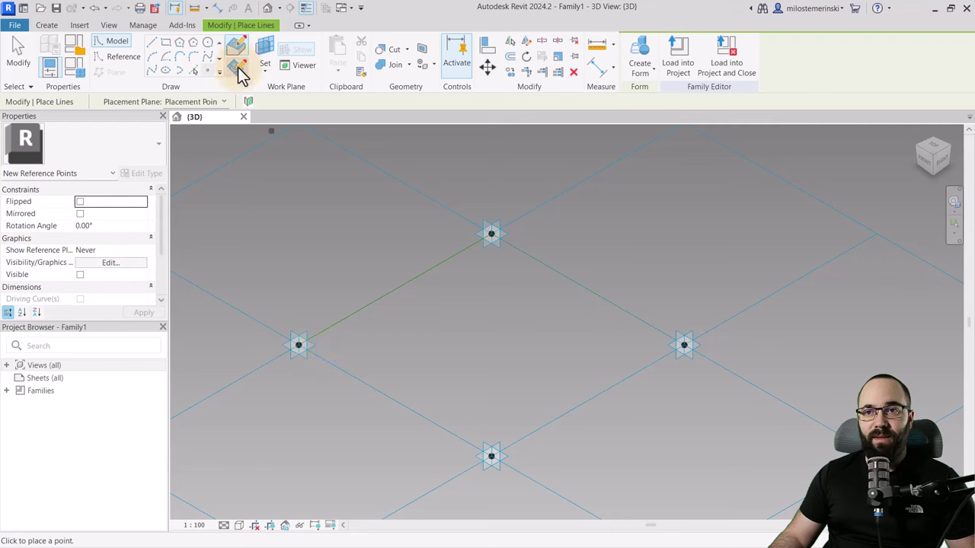
click(237, 70)
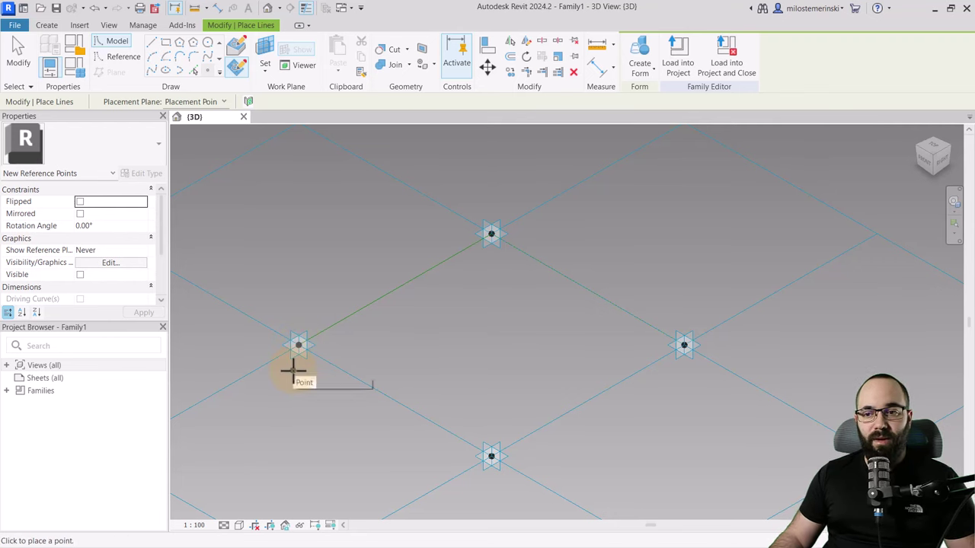
key(Escape)
key(Escape)
Step: Raise the new reference point about 498 mm vertically and link its offset to a new instance parameter named z-offset
click(299, 345)
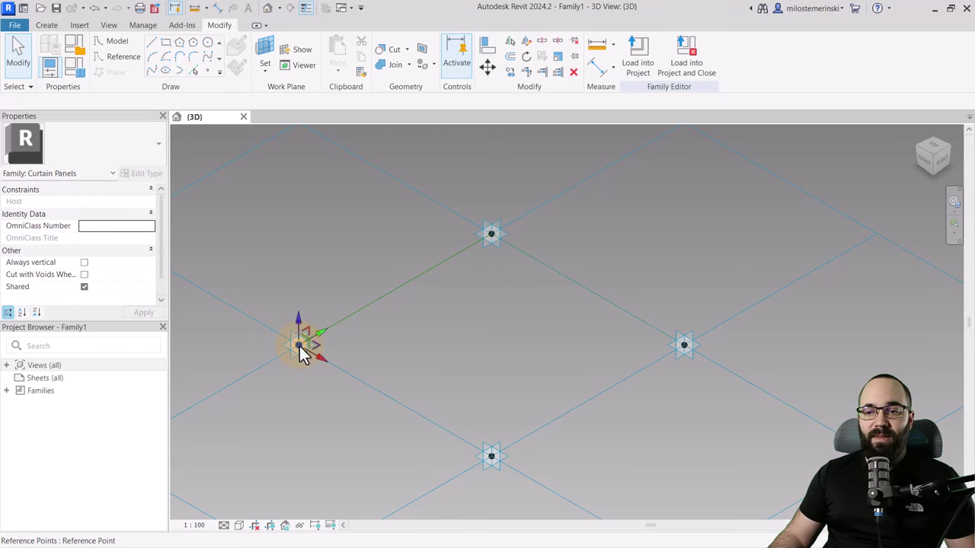
drag(301, 323, 302, 275)
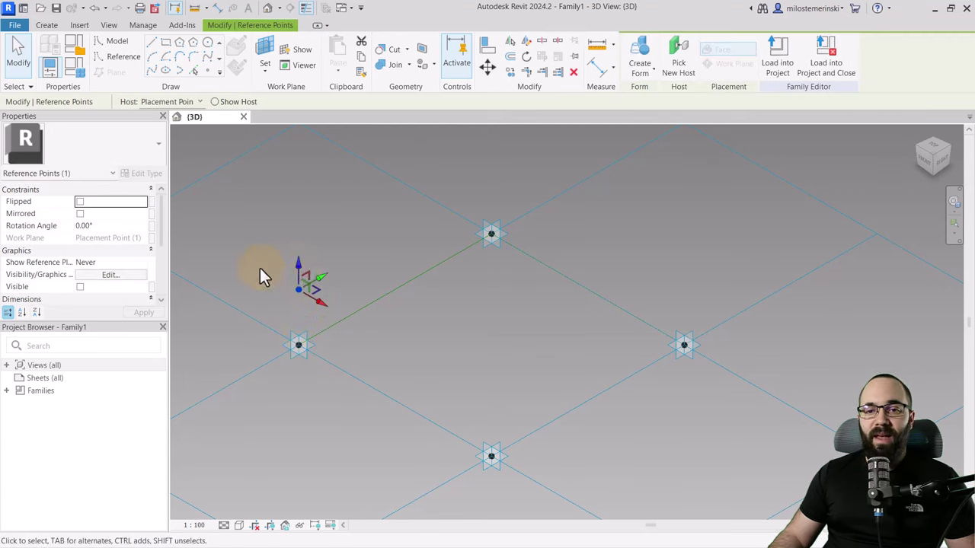
scroll(124, 250, down, 2)
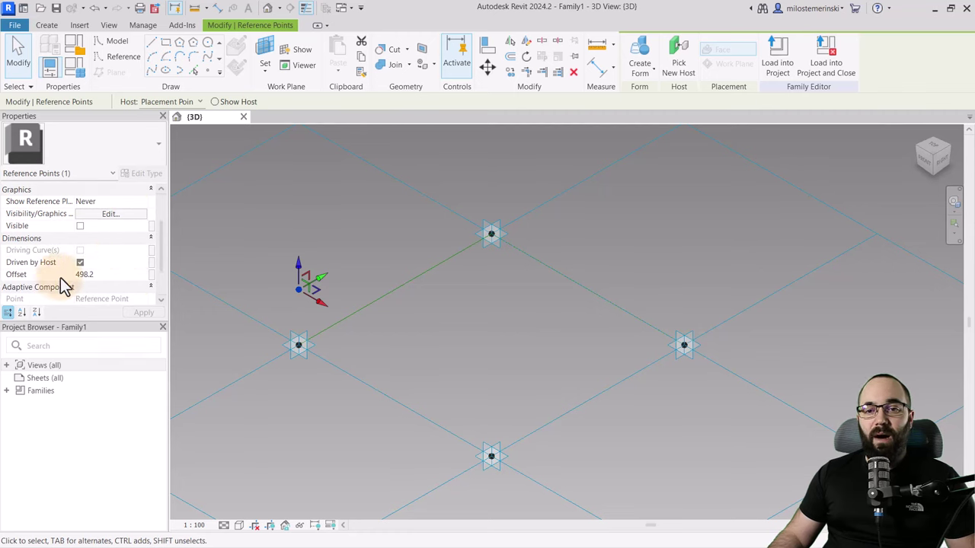
click(152, 275)
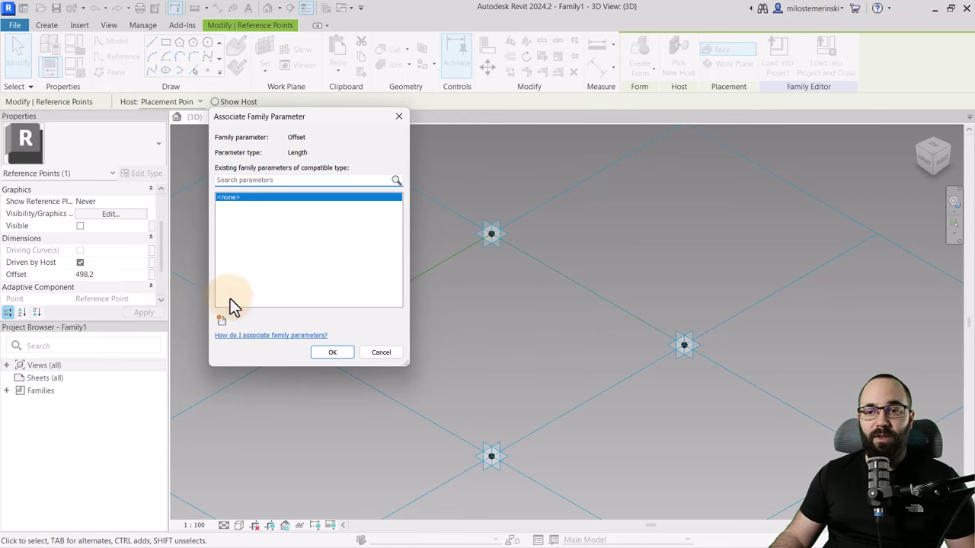
click(222, 321)
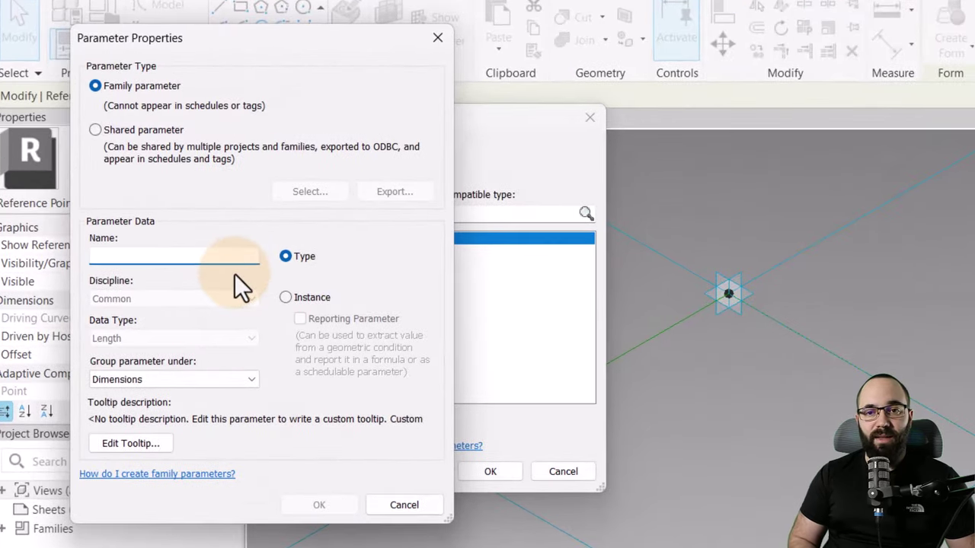
text(z-offset)
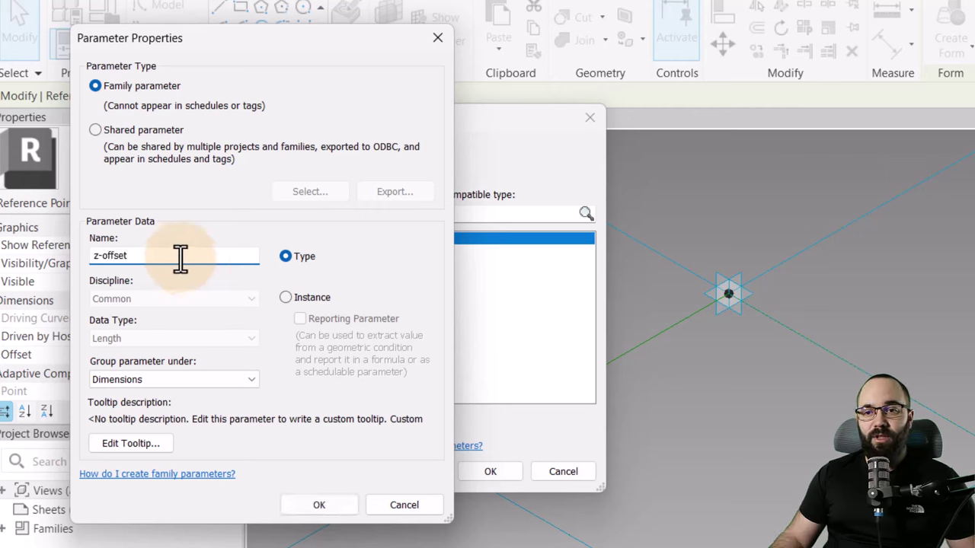
click(297, 299)
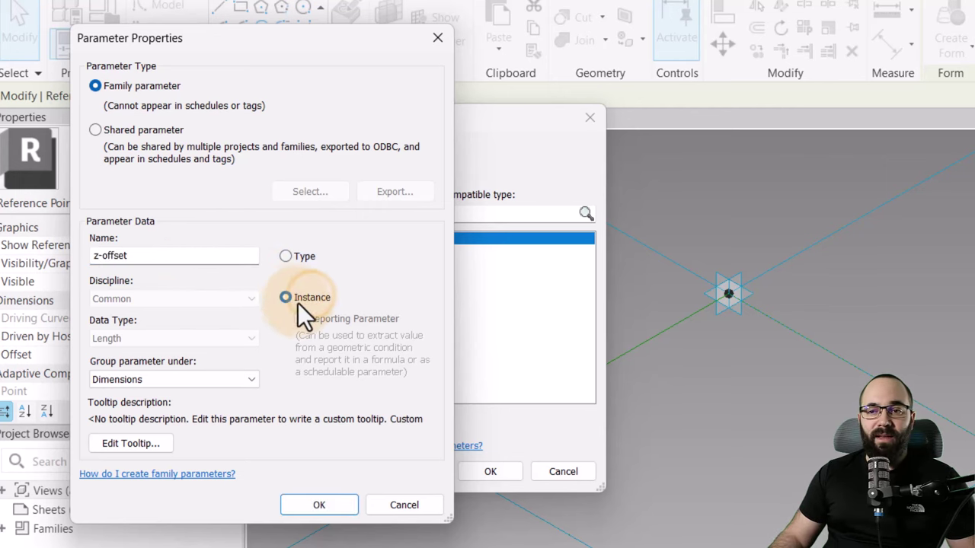
click(323, 507)
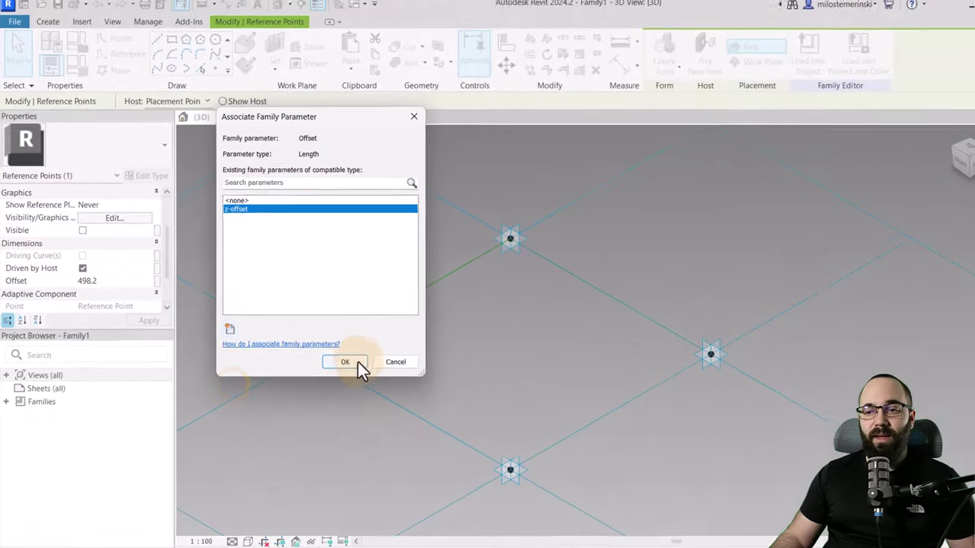
click(346, 363)
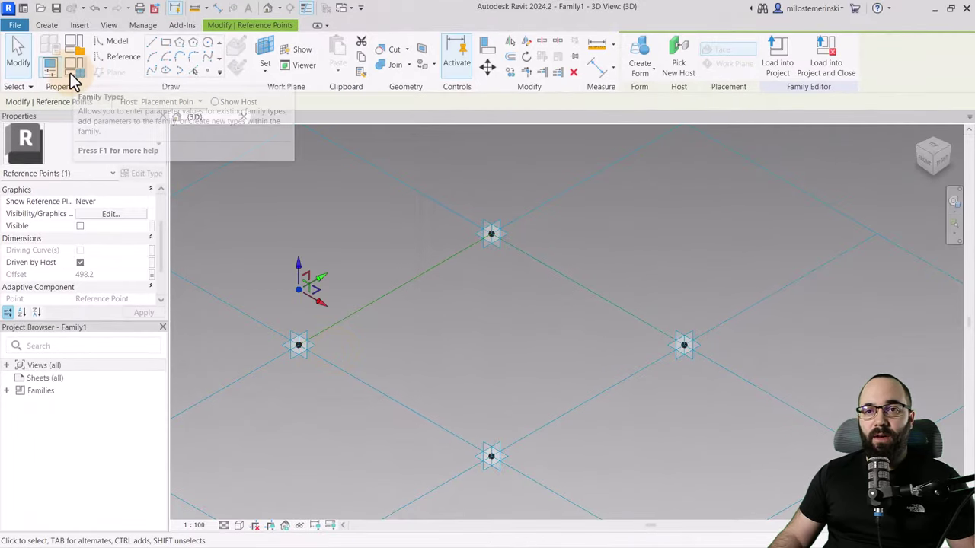
Step: Set the z-offset parameter to 500 in the family types
click(70, 73)
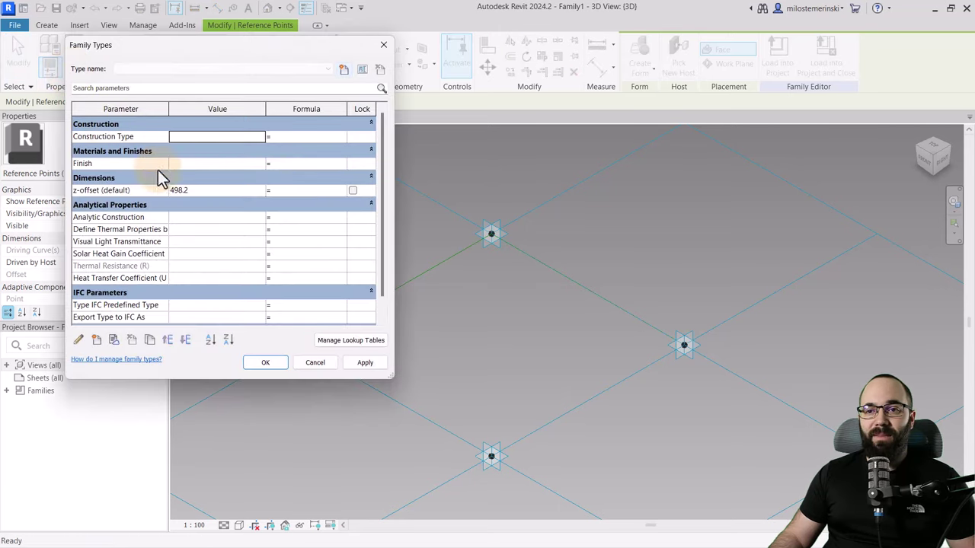
click(195, 193)
text(500)
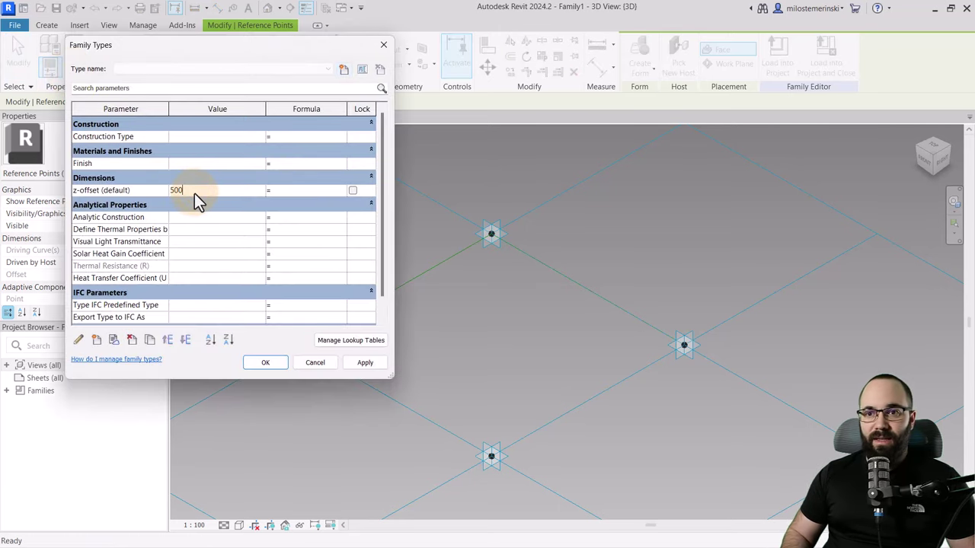
key(Tab)
click(365, 362)
click(265, 363)
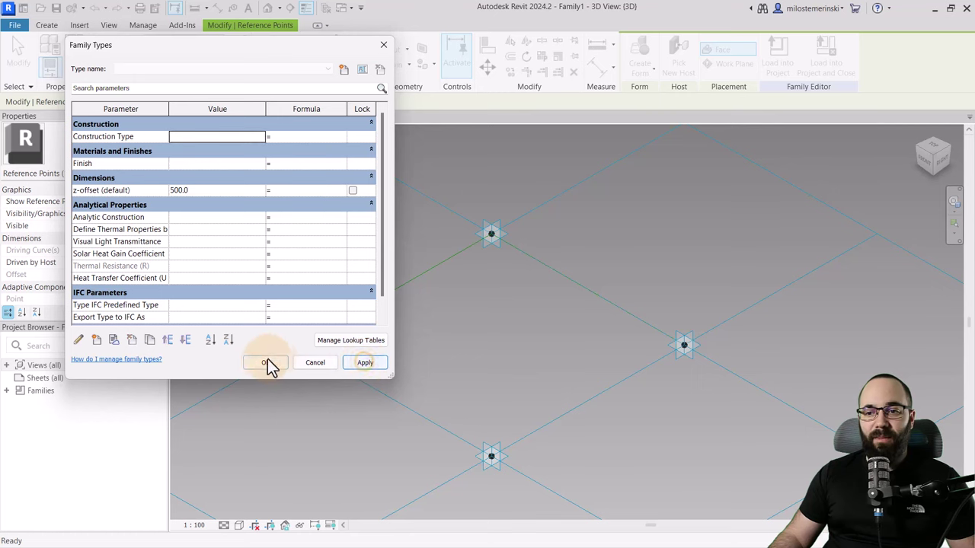
Step: Add raised reference points above the rear and right adaptive points, with their offsets driven by the z-offset parameter
click(491, 232)
scroll(147, 256, down, 3)
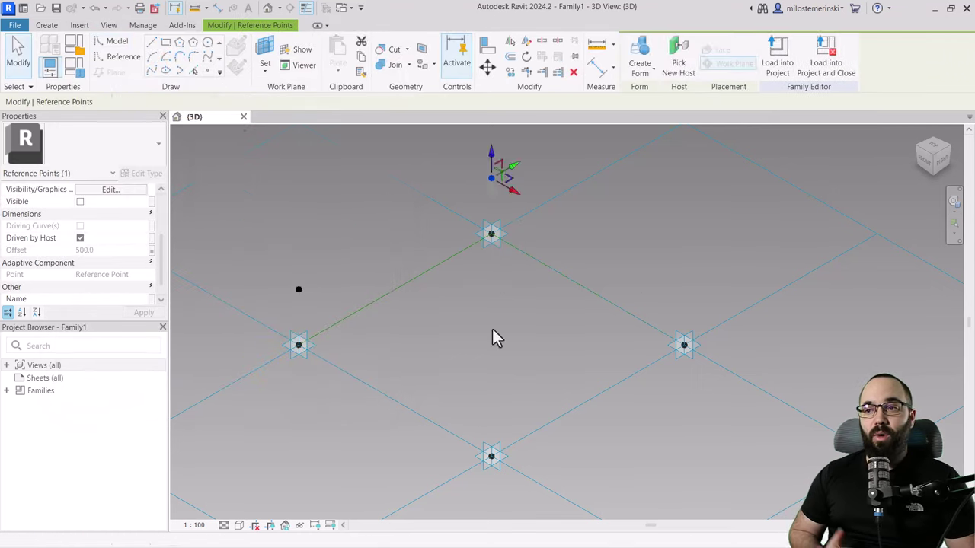
click(207, 57)
click(684, 345)
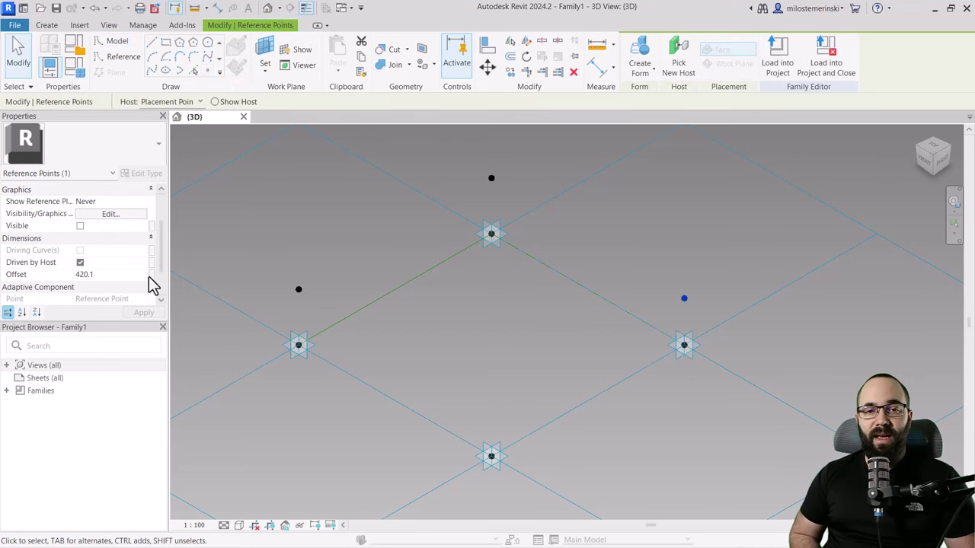
Step: Add a raised reference point above the front adaptive point and associate its offset with the z-offset parameter
click(491, 455)
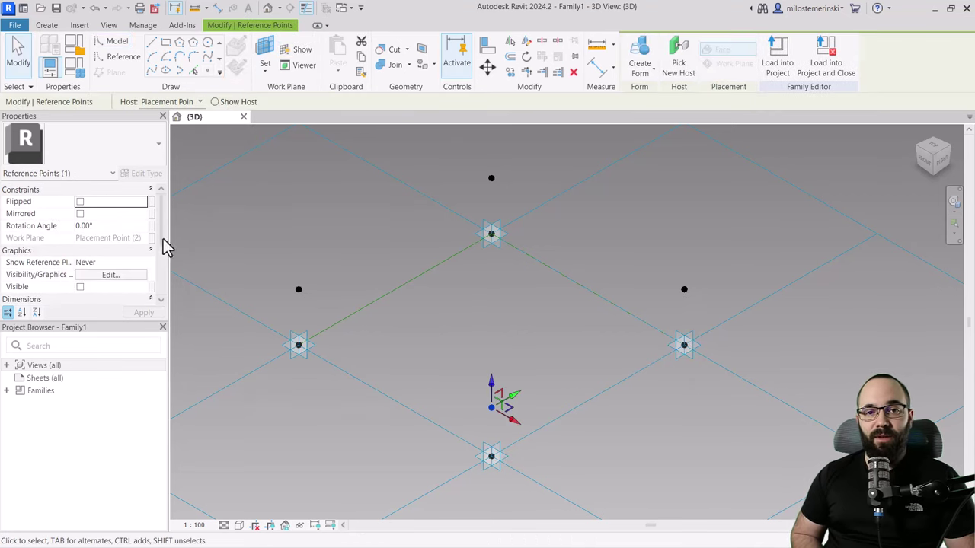
scroll(114, 243, down, 2)
click(151, 249)
click(228, 209)
click(330, 350)
click(370, 317)
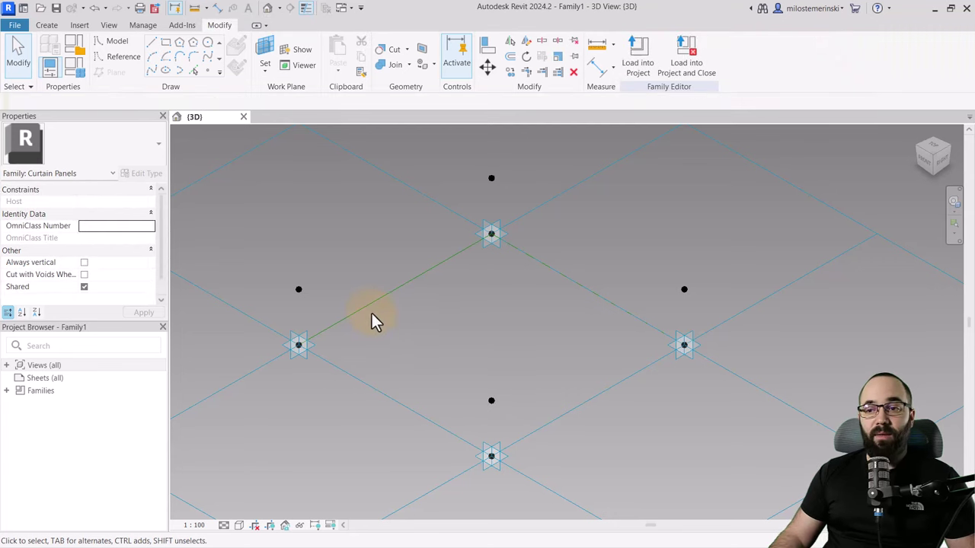
click(363, 308)
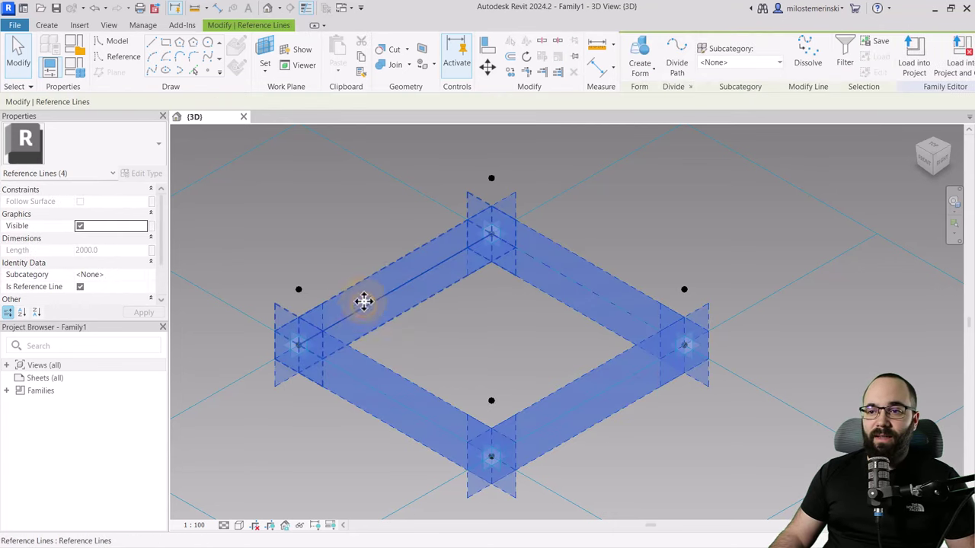
click(498, 311)
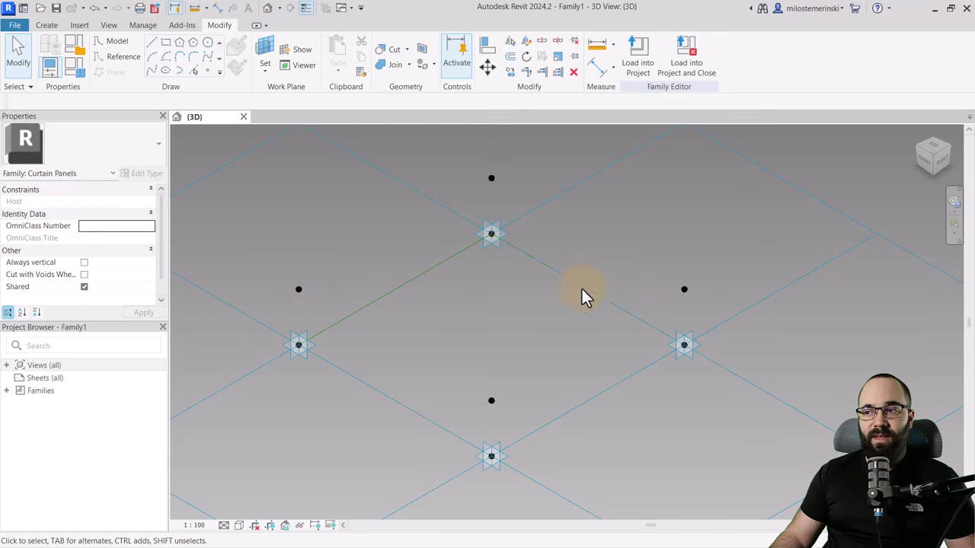
Step: Join the left and rear raised reference points with a line and make it a reference line
click(308, 296)
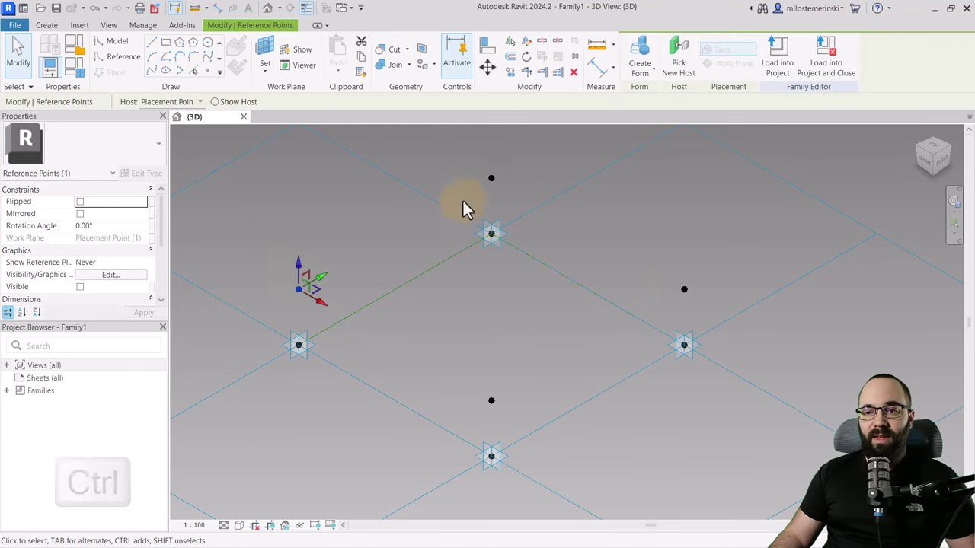
ctrl+click(501, 191)
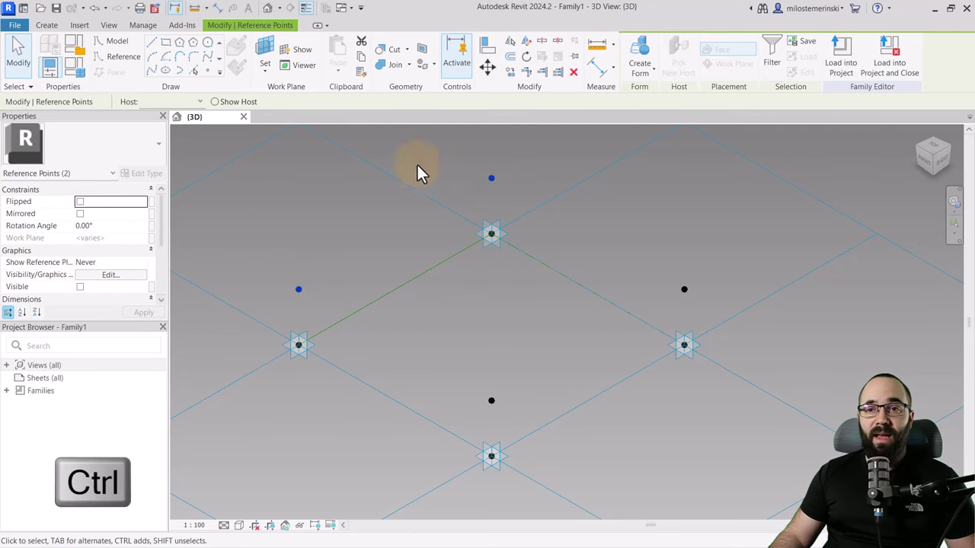
click(151, 72)
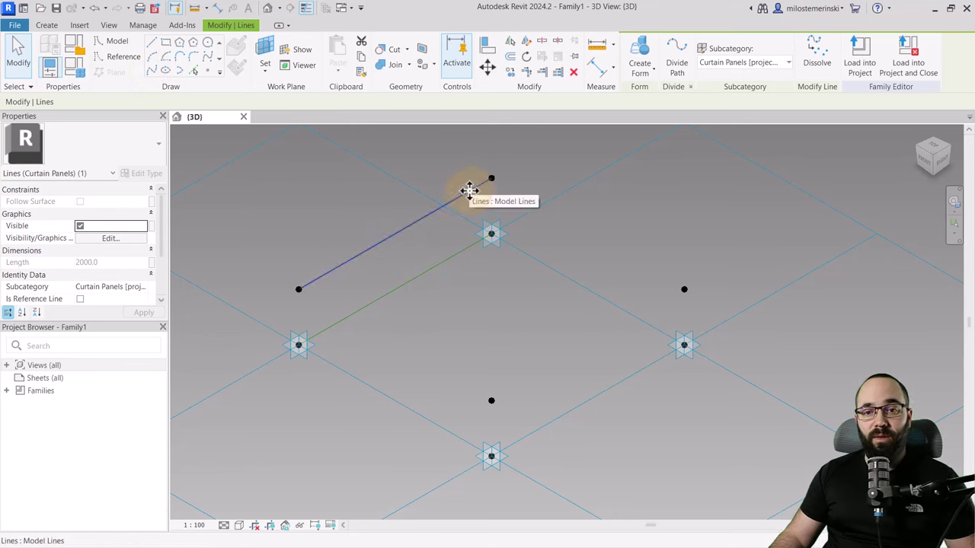
scroll(74, 259, down, 2)
click(80, 274)
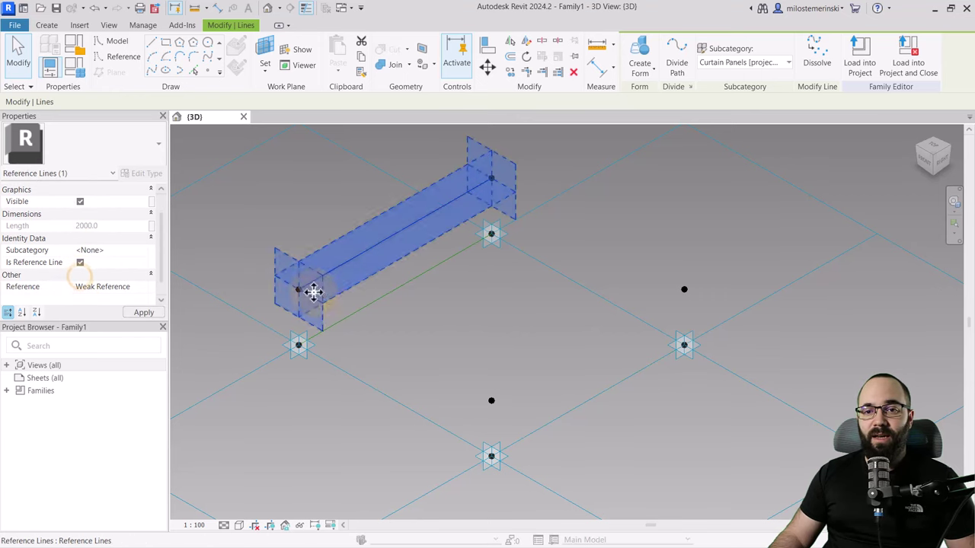
click(402, 327)
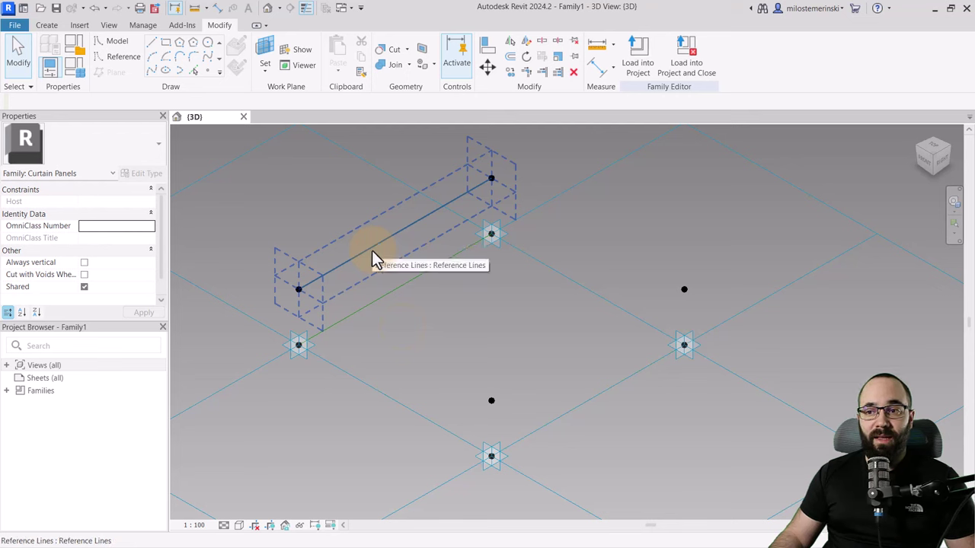
Step: Connect the rear raised point to the right one, and the right one to the front one, with reference lines
click(495, 182)
click(81, 299)
key(Escape)
click(684, 290)
ctrl+click(491, 400)
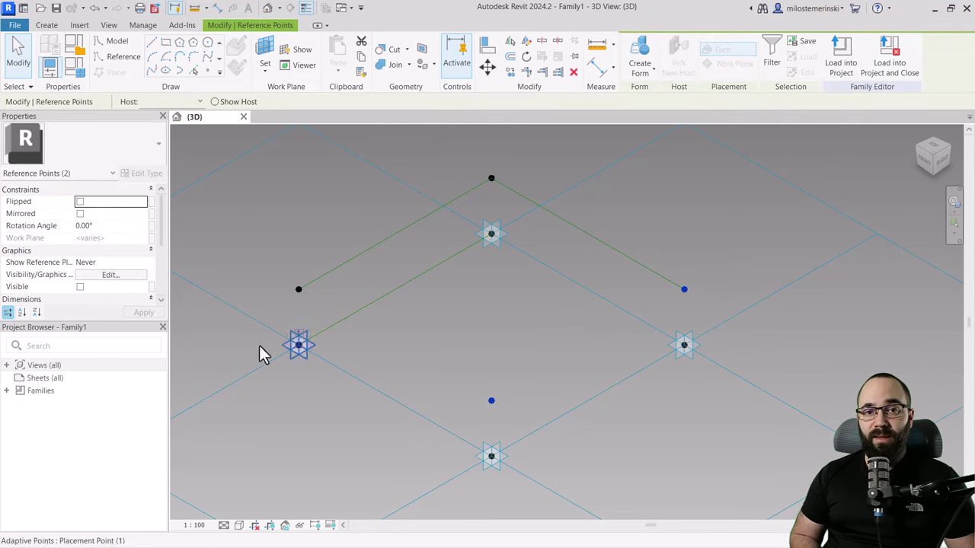
click(208, 57)
Step: Close the raised frame with a reference line between the left and front raised points
click(298, 289)
ctrl+click(492, 401)
click(207, 56)
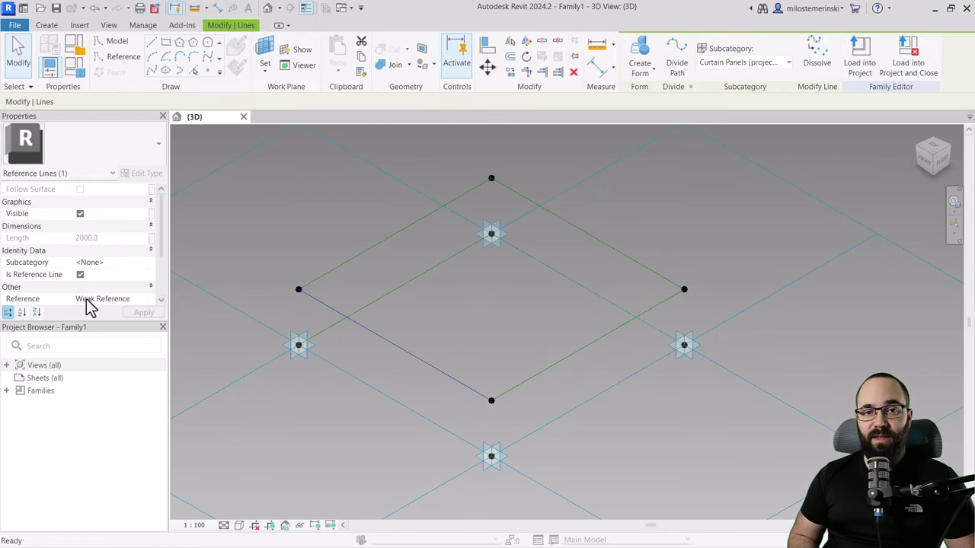
click(82, 301)
Step: Add vertical reference lines from the left and rear adaptive points to the raised points above them
click(298, 345)
ctrl+click(299, 290)
click(208, 56)
click(81, 301)
key(Escape)
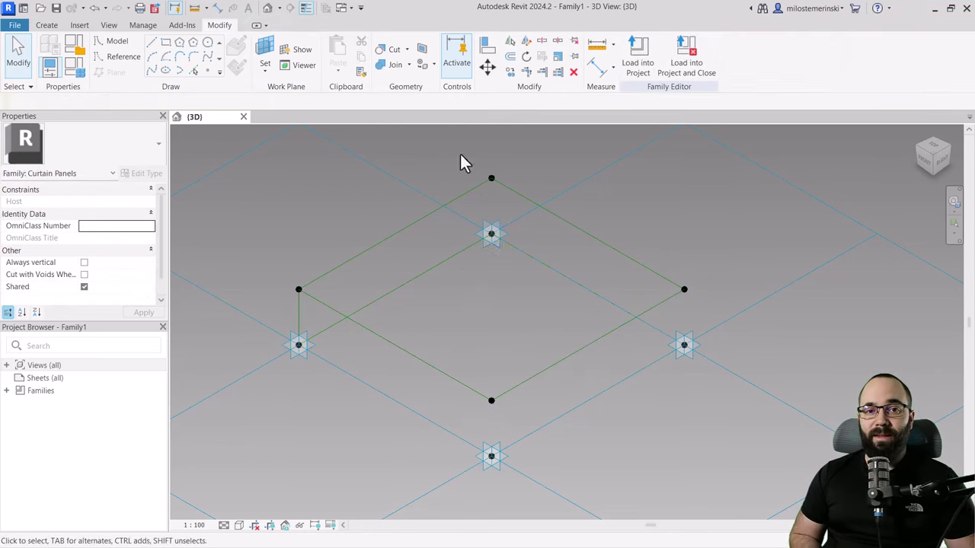
click(491, 234)
ctrl+click(491, 179)
click(207, 57)
click(80, 274)
key(Escape)
Step: Add vertical reference lines from the right and front adaptive points to the raised points above them
click(684, 345)
ctrl+click(684, 290)
click(207, 57)
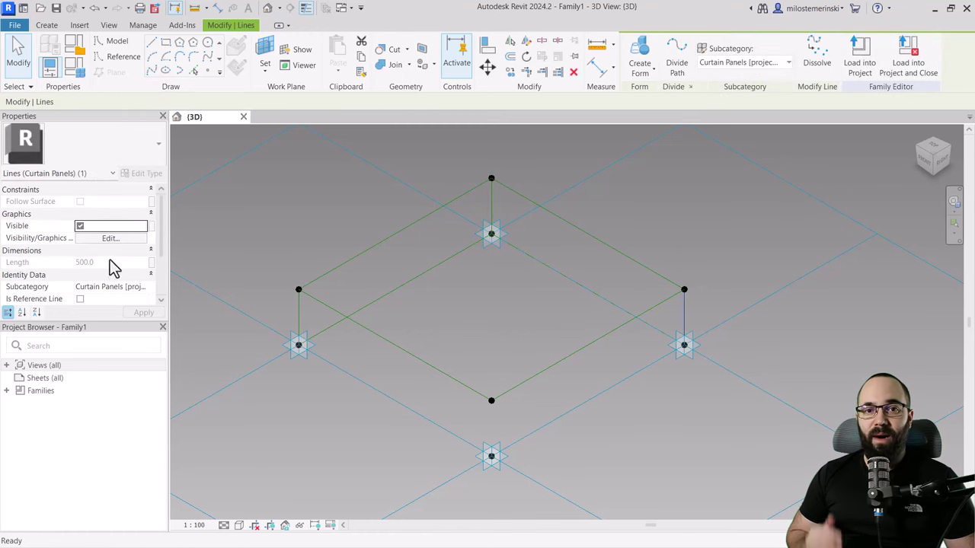
click(80, 274)
drag(459, 342, 513, 485)
click(207, 56)
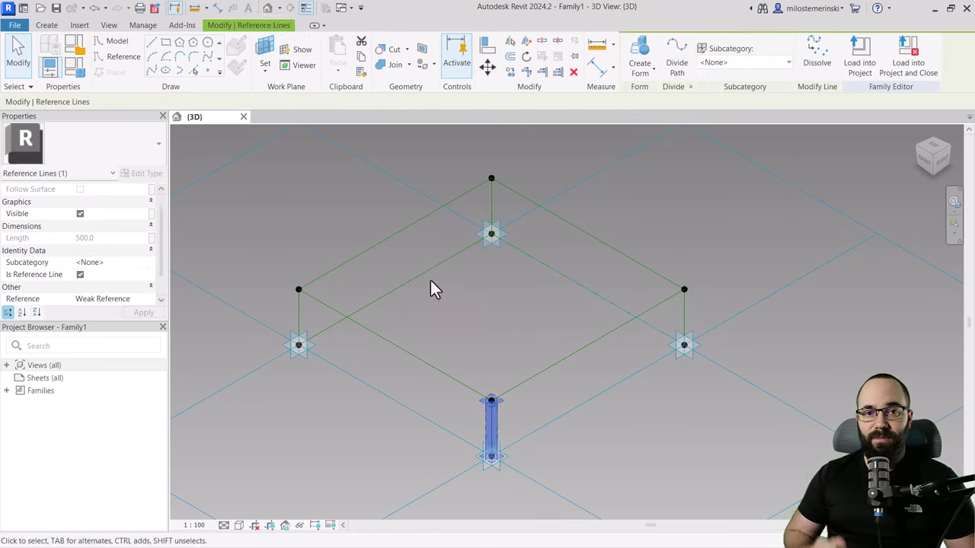
click(80, 274)
key(Escape)
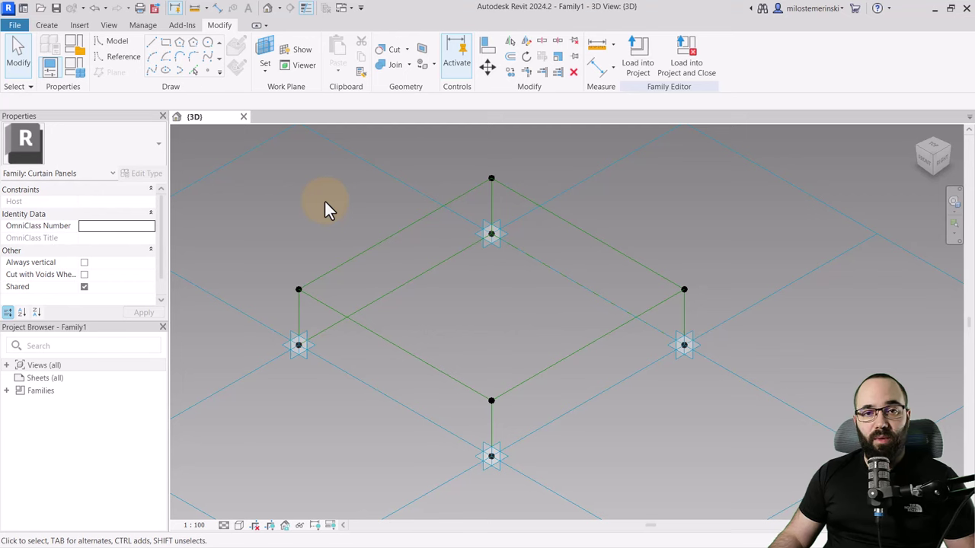
Step: Using Draw on Face, place a reference point midway on both the upper and lower reference lines of the left-rear side
click(208, 72)
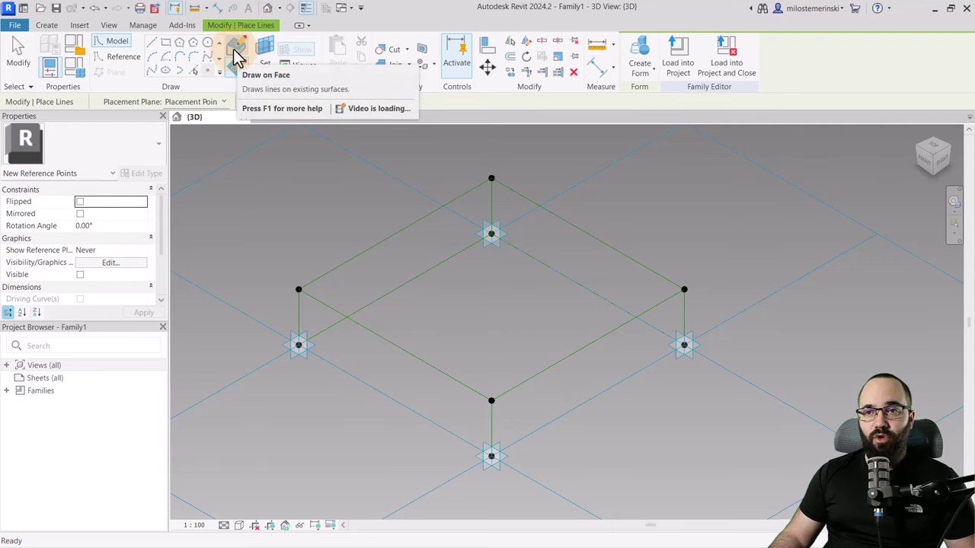
click(234, 48)
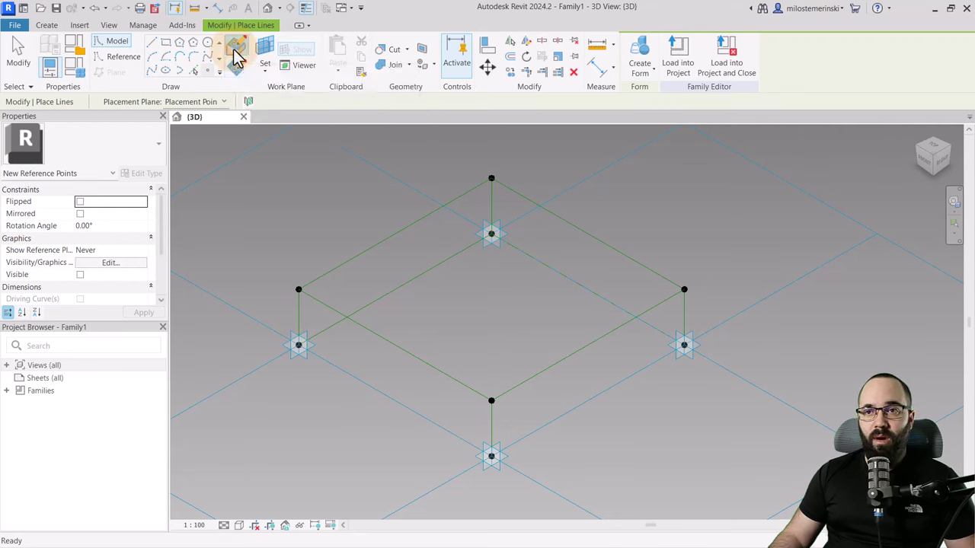
click(390, 235)
click(389, 296)
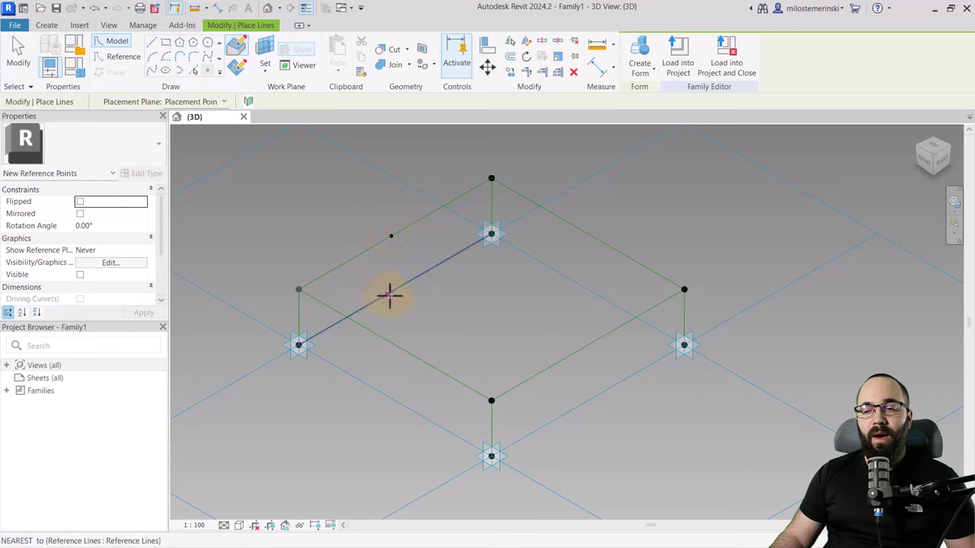
click(398, 288)
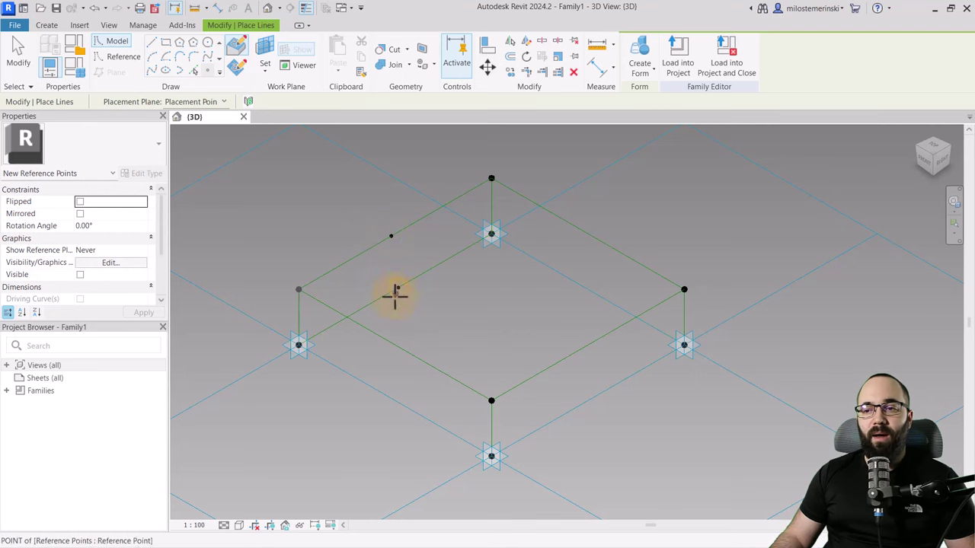
Step: Place a reference point near the middle of each of the four vertical reference lines
click(299, 316)
click(492, 202)
click(685, 311)
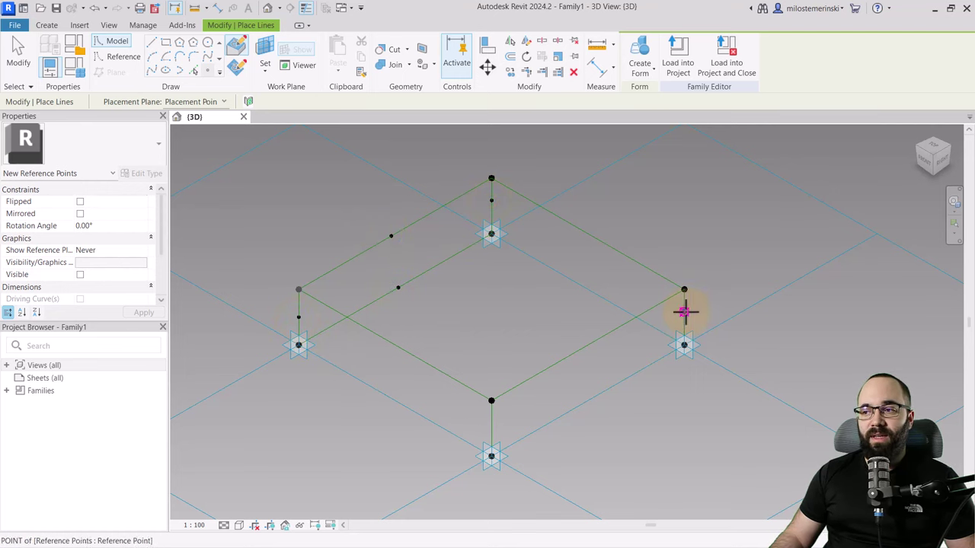
click(491, 420)
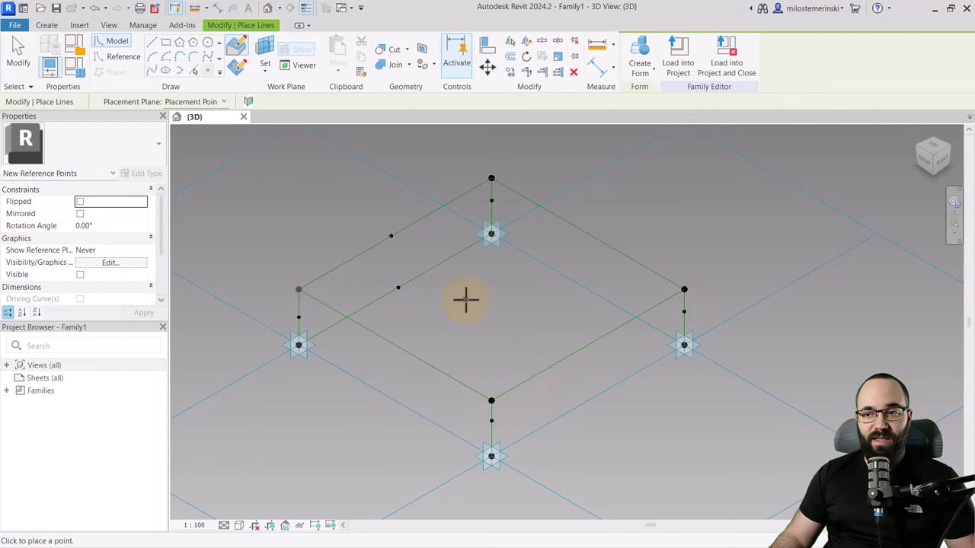
key(Escape)
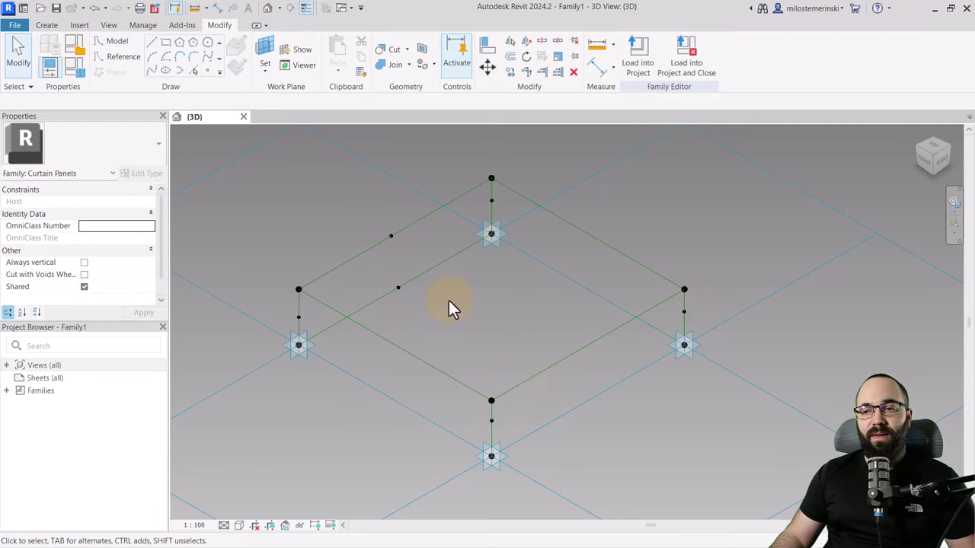
middle_drag(448, 300, 457, 325)
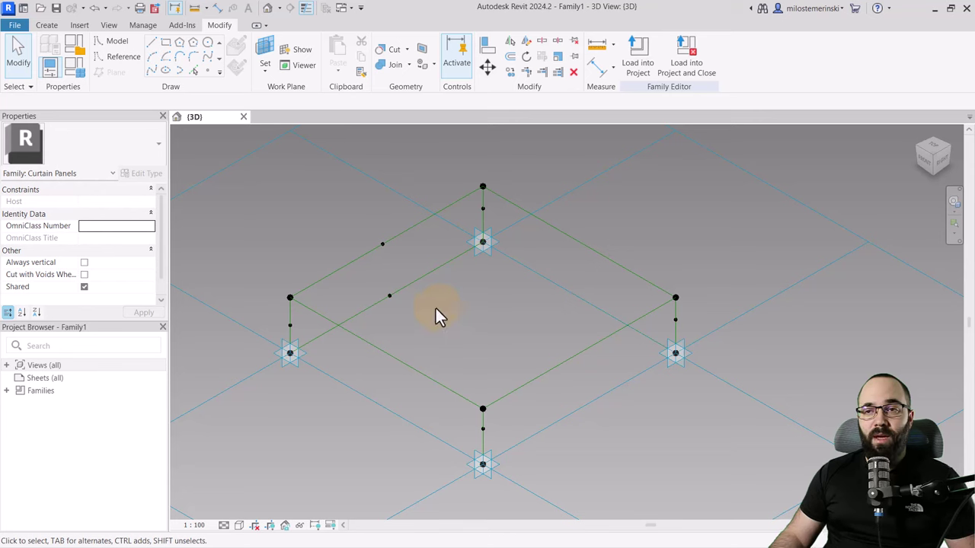
Step: Set the work plane to the perpendicular plane of the reference point on the upper left-rear line
click(263, 58)
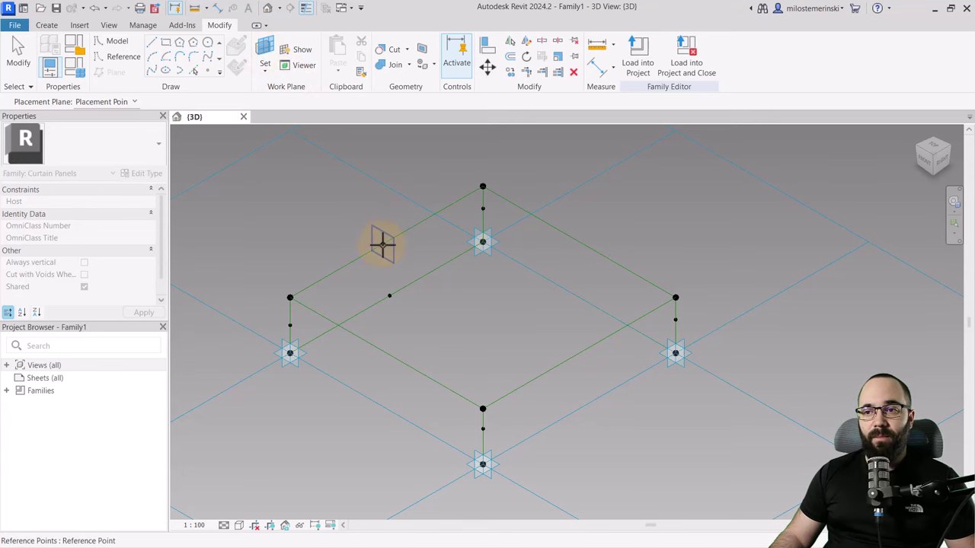
click(382, 242)
scroll(382, 235, up, 5)
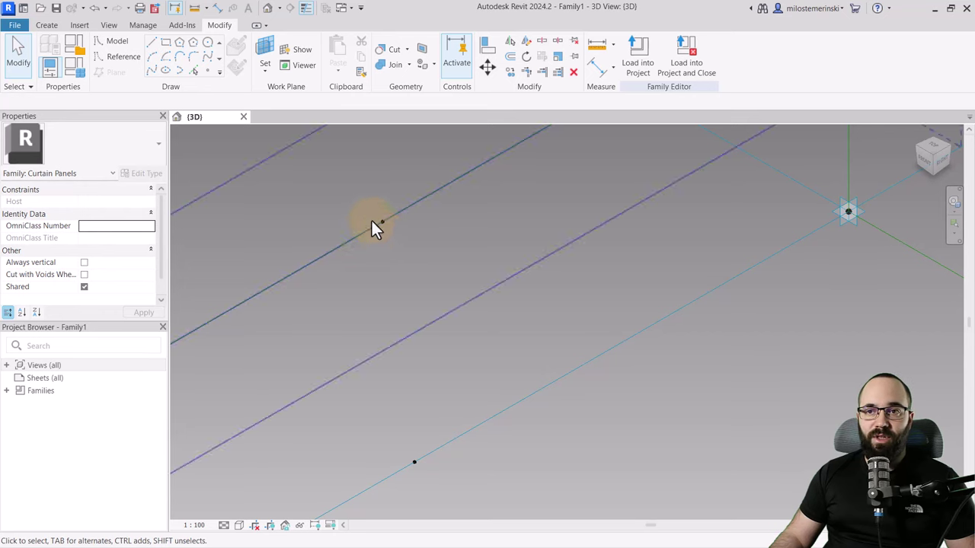
Step: Draw a rectangle about 75 by 76 mm on the work plane, starting at the hosted point of the upper left-rear line
click(166, 44)
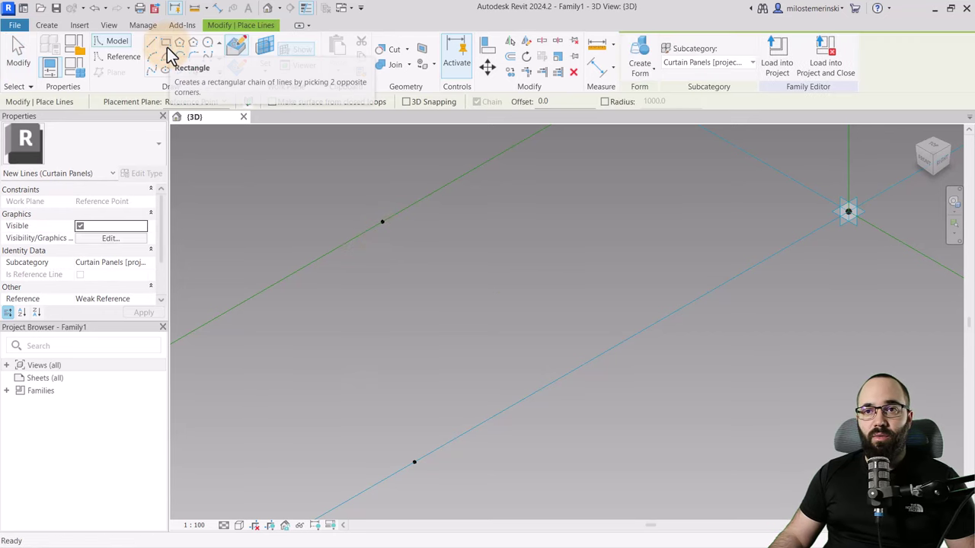
click(236, 70)
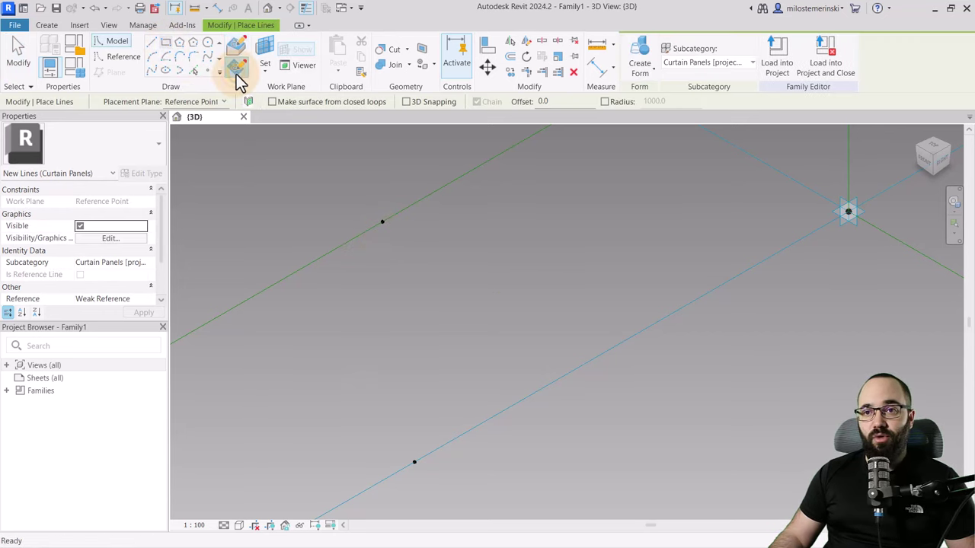
click(383, 223)
scroll(414, 270, down, 2)
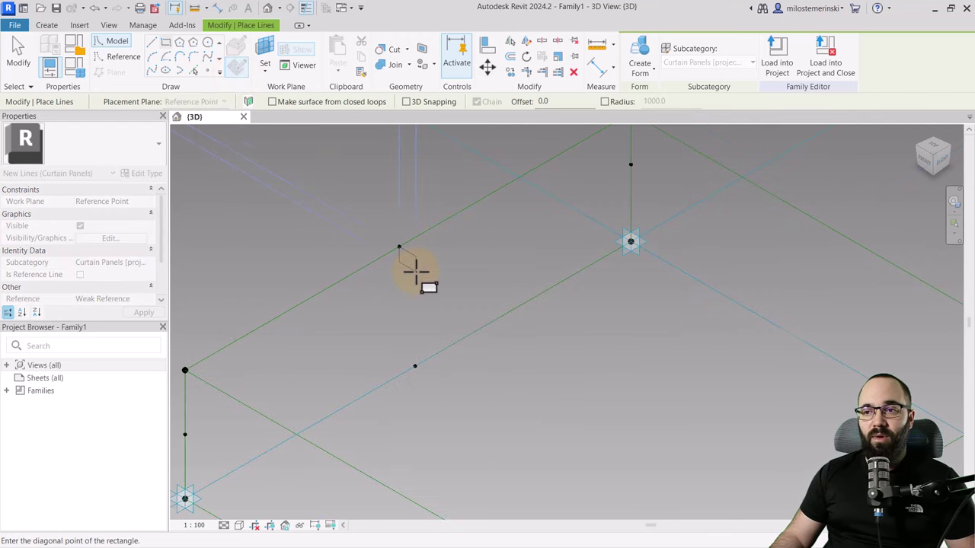
scroll(416, 269, down, 3)
middle_drag(413, 276, 413, 375)
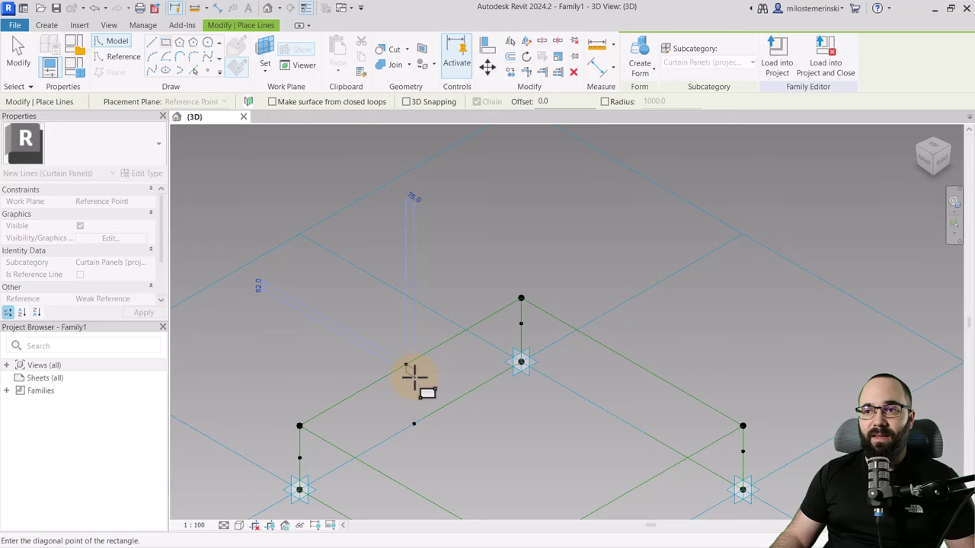
scroll(413, 374, up, 1)
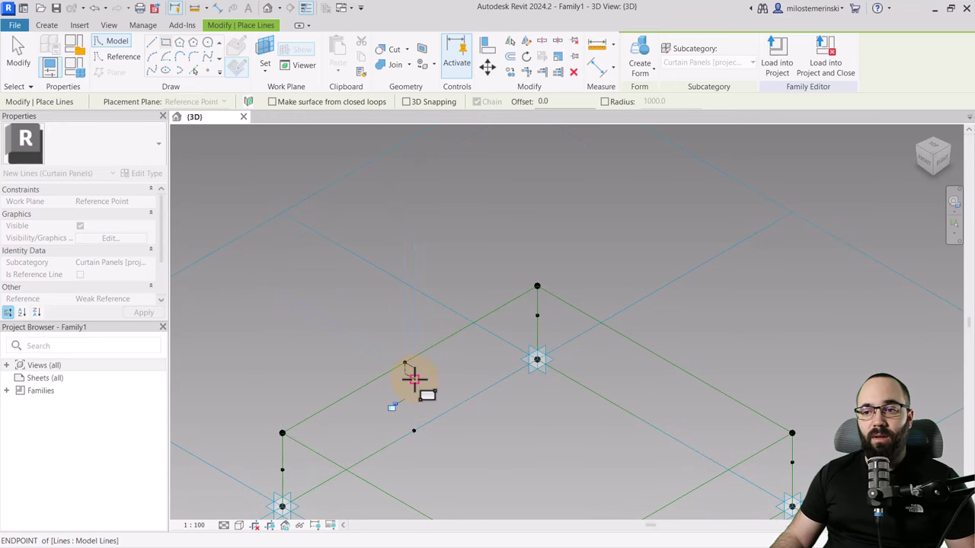
click(412, 379)
scroll(406, 387, up, 3)
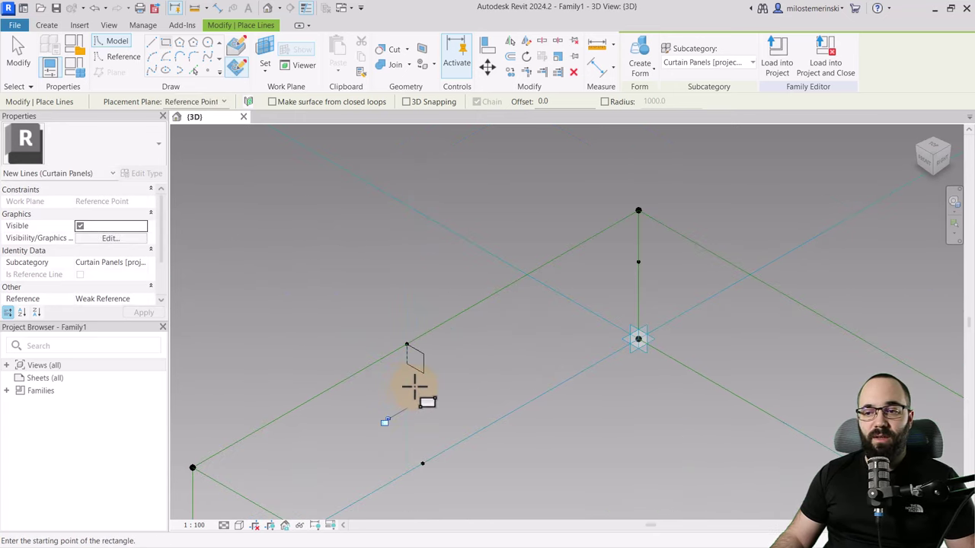
key(Escape)
key(Escape)
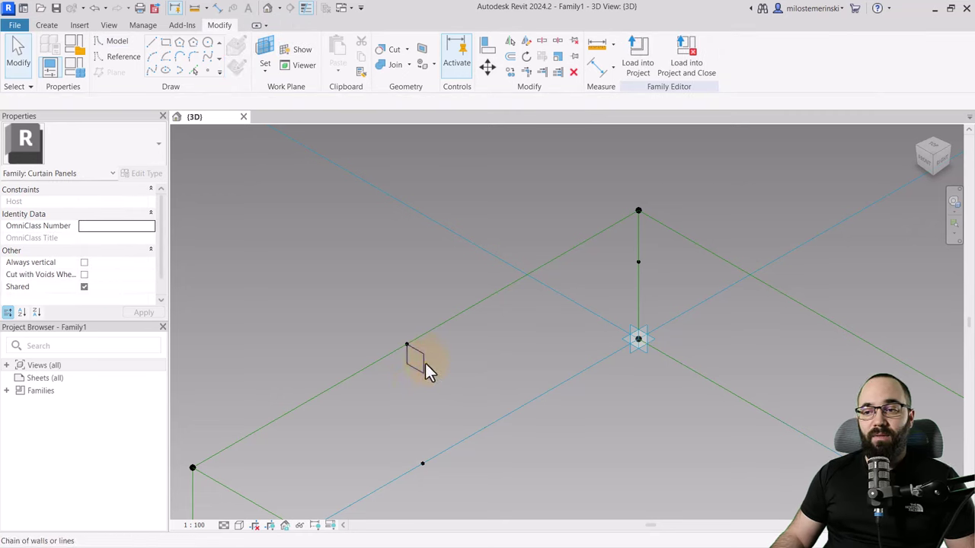
Step: Set the rectangle's width to 50 mm by repositioning its outer vertical edge
click(425, 363)
click(446, 371)
key(Tab)
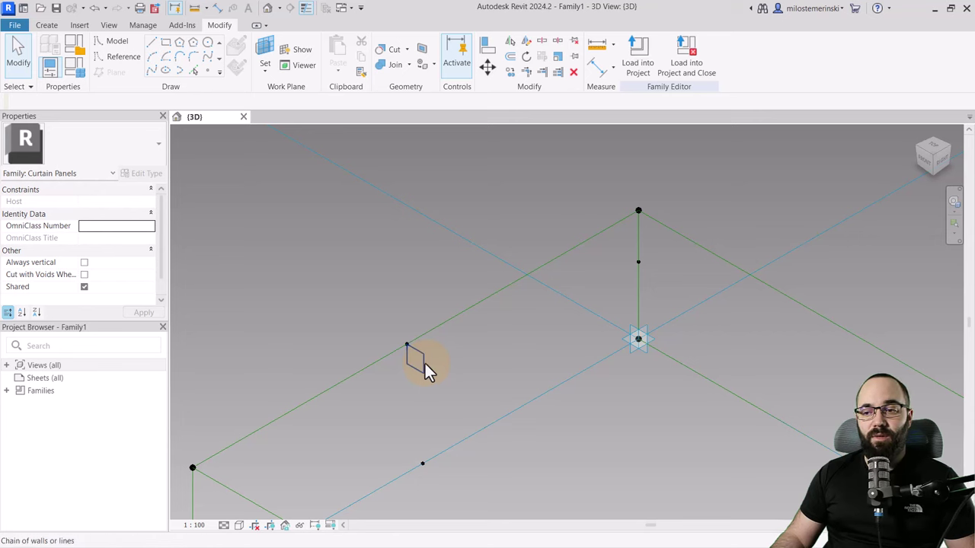
key(Tab)
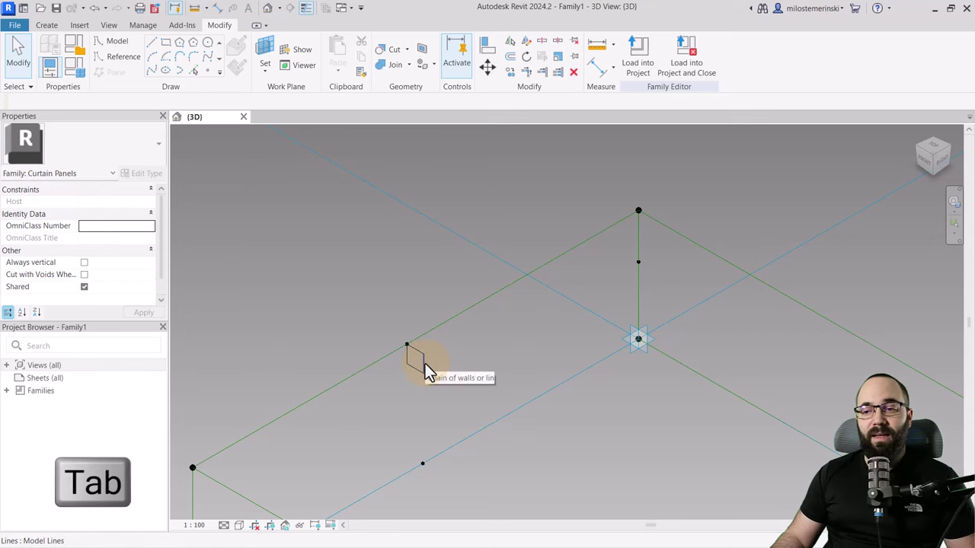
click(424, 364)
click(420, 331)
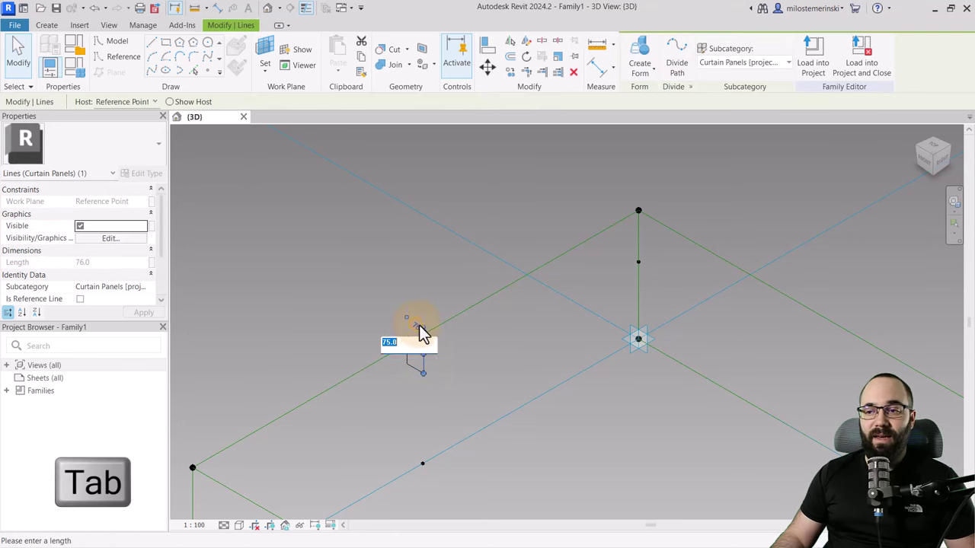
text(50)
key(Return)
click(446, 354)
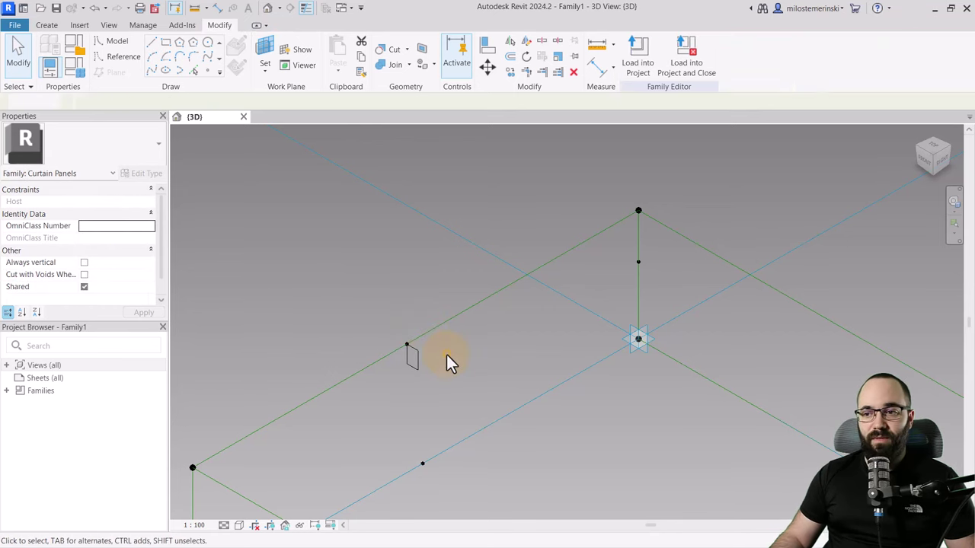
Step: Set the rectangle's height to 50 mm by repositioning its lower edge
scroll(405, 368, up, 4)
click(391, 378)
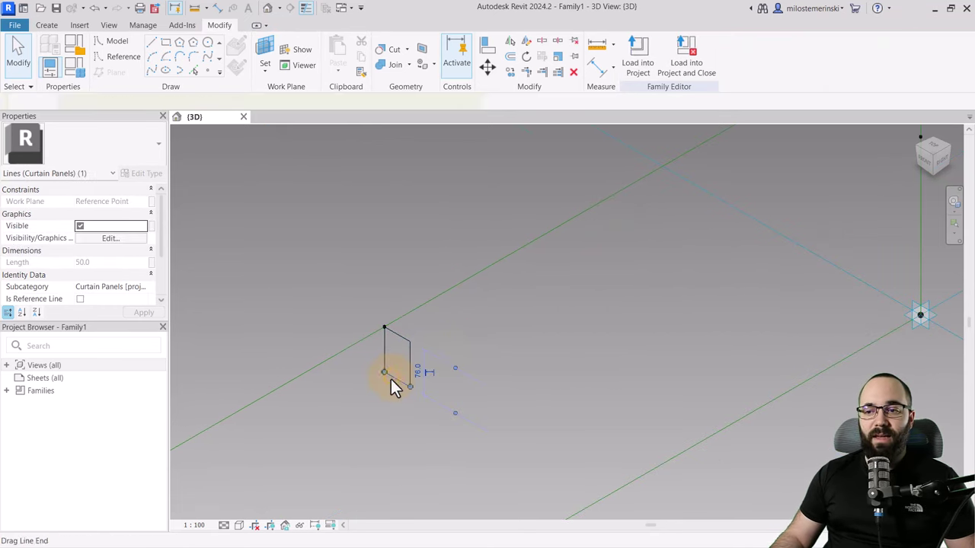
click(417, 372)
text(50)
key(Return)
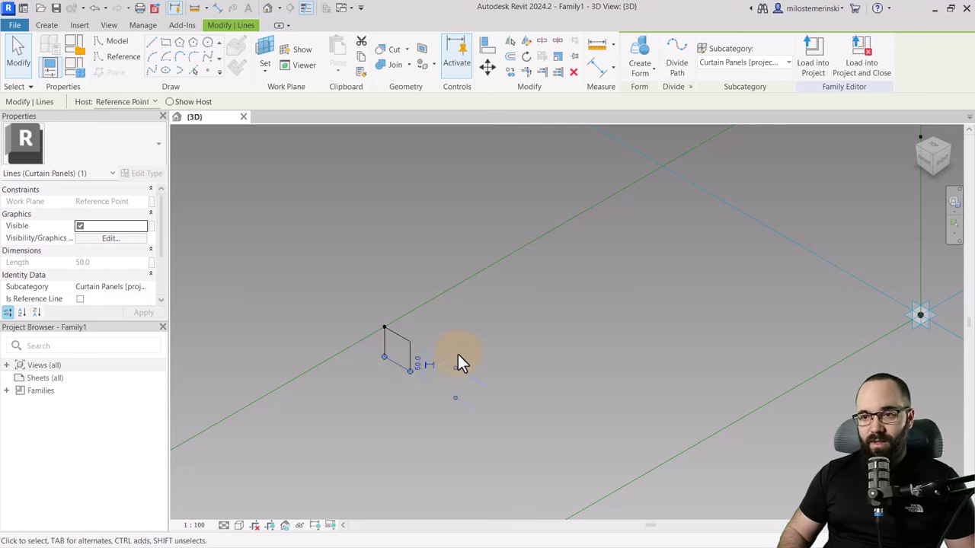
key(Escape)
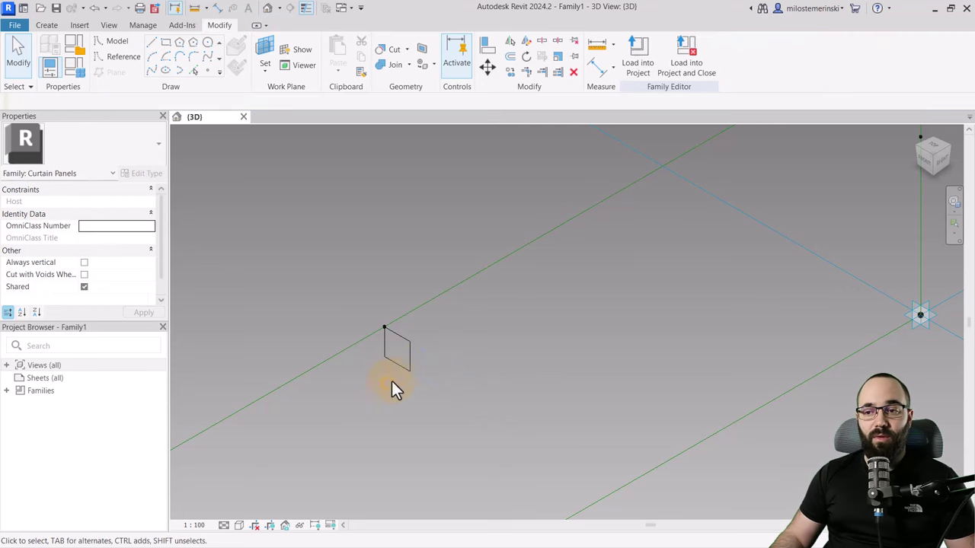
Step: Create a solid form by sweeping the 50 mm square profile along the four upper reference lines
scroll(426, 304, down, 5)
scroll(425, 312, up, 2)
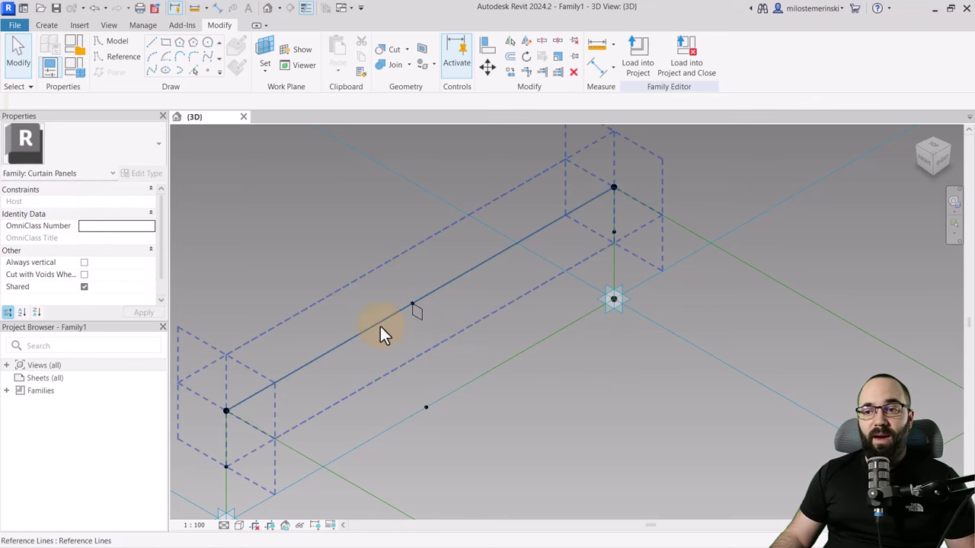
scroll(380, 326, down, 2)
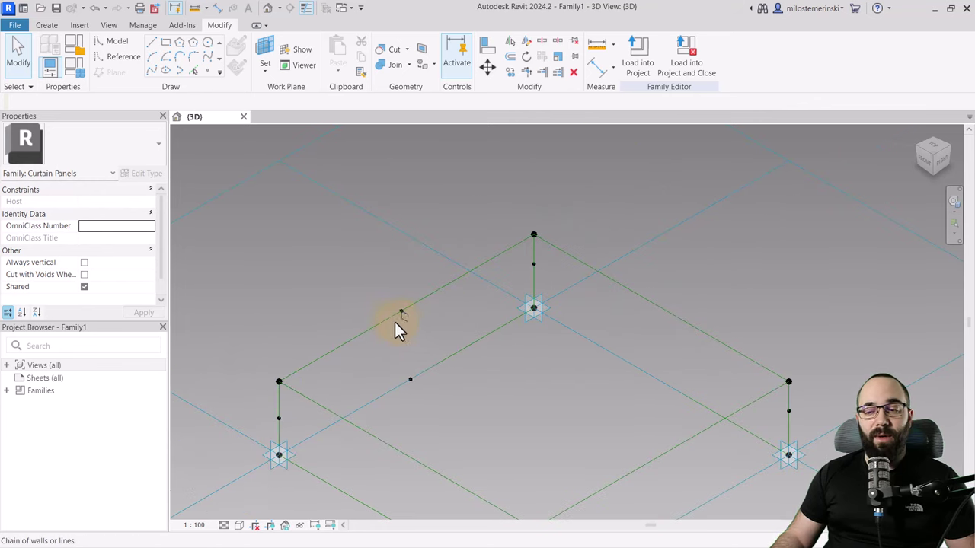
scroll(398, 326, down, 2)
middle_drag(396, 332, 320, 316)
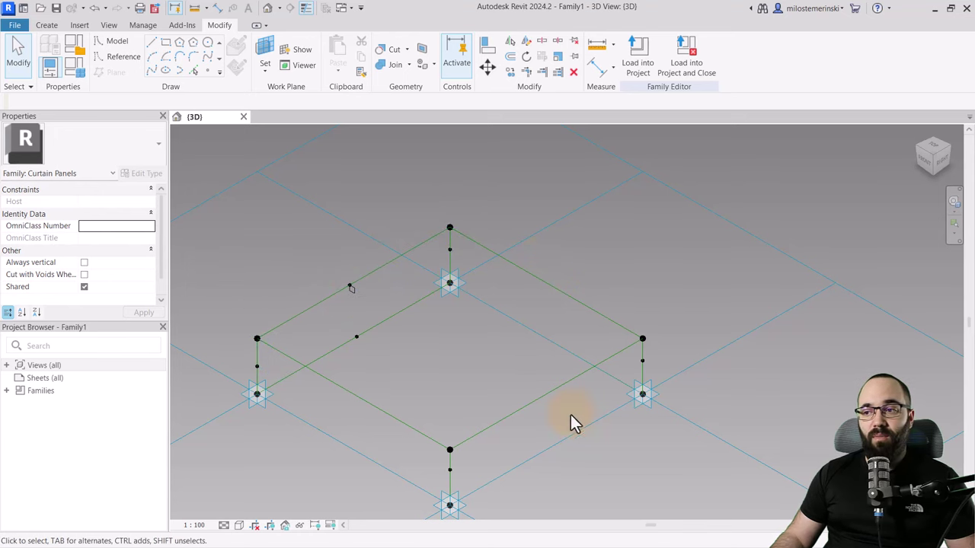
click(353, 295)
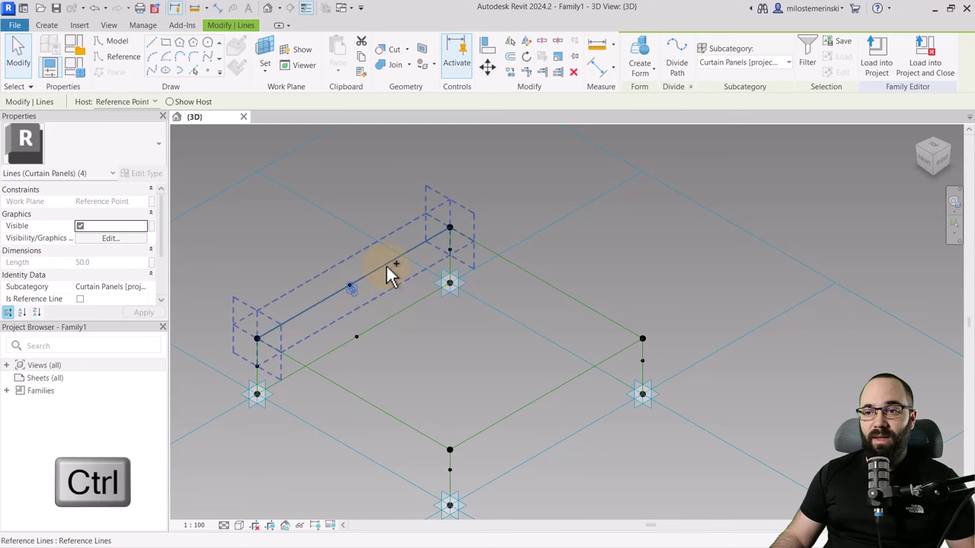
ctrl+click(388, 269)
ctrl+click(538, 280)
ctrl+click(533, 397)
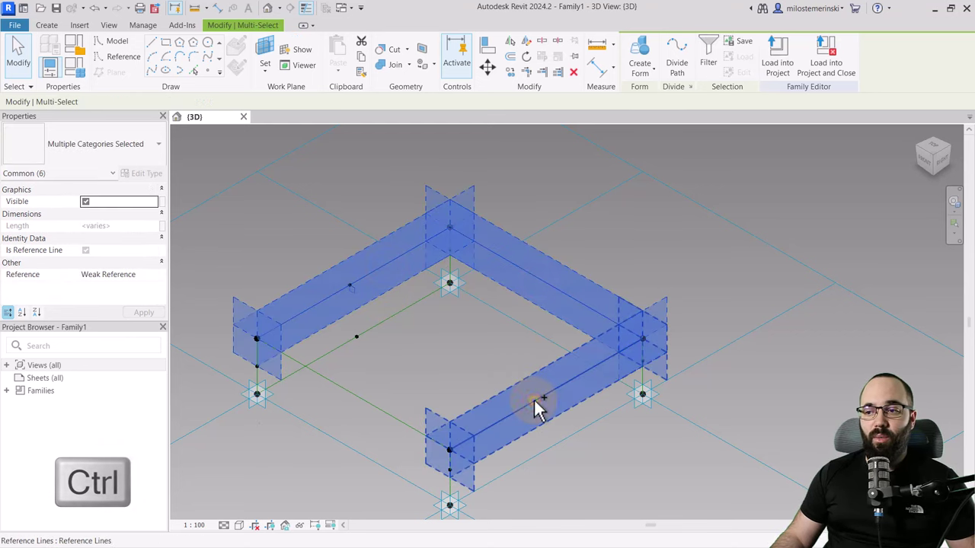
ctrl+click(365, 396)
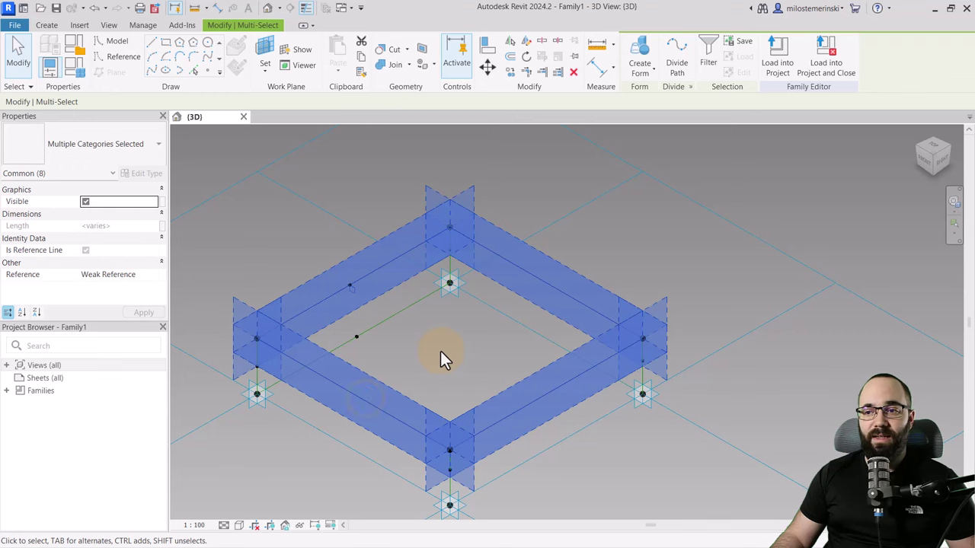
click(640, 61)
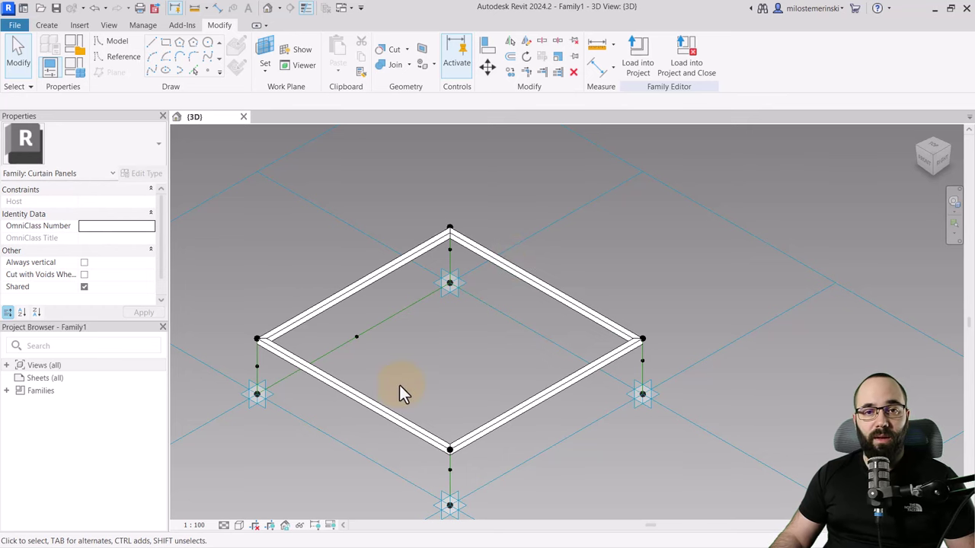
Step: Sweep a 50 mm square profile around the lower reference lines and form square posts along the four vertical corner lines
scroll(354, 341, up, 5)
click(352, 341)
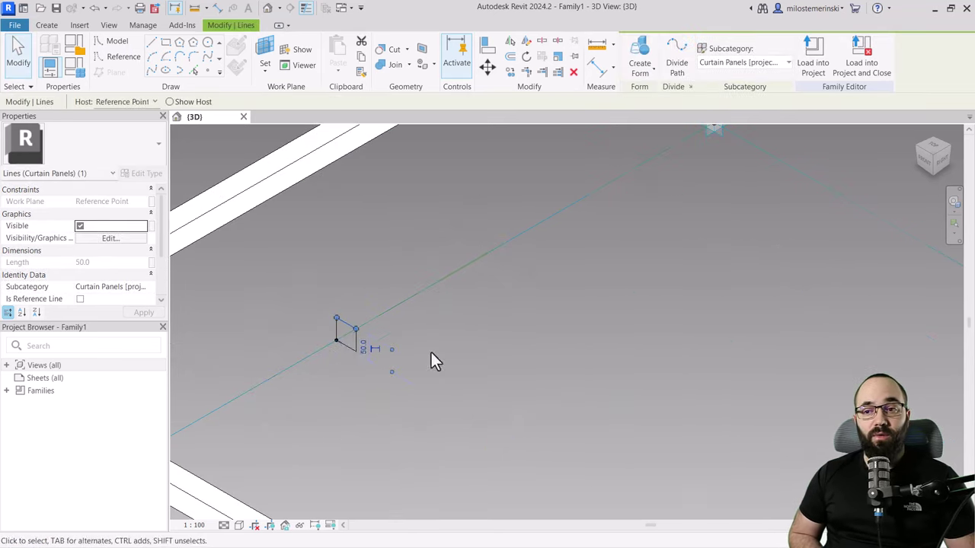
scroll(533, 404, down, 5)
click(636, 447)
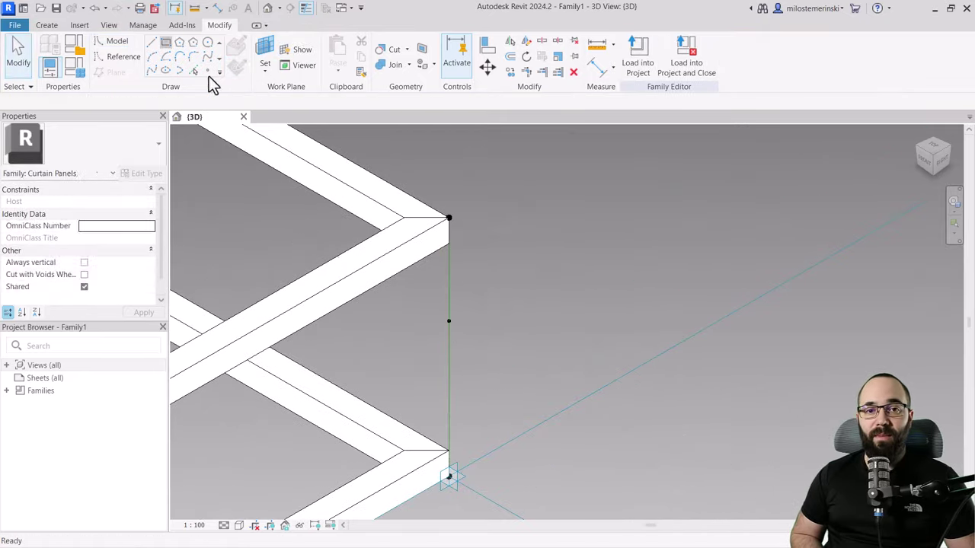
click(441, 337)
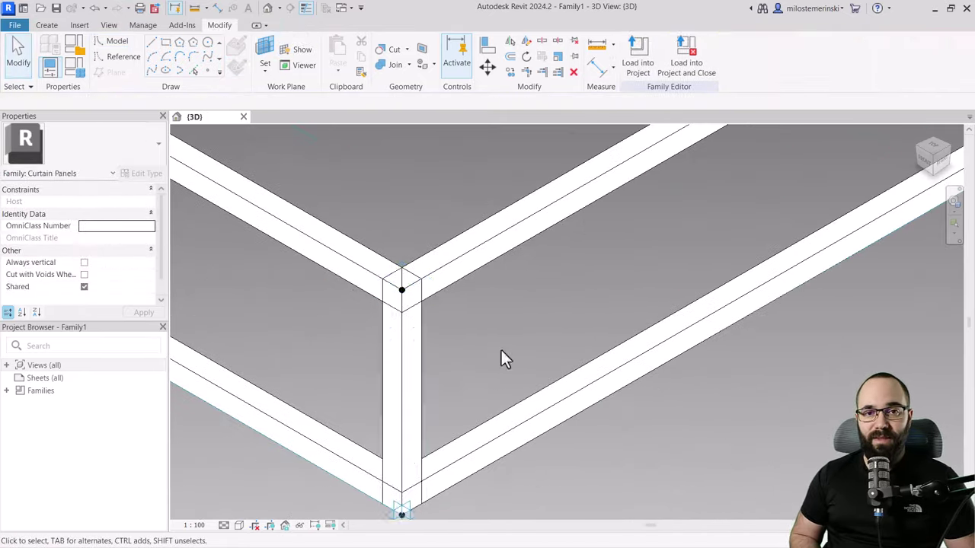
click(431, 291)
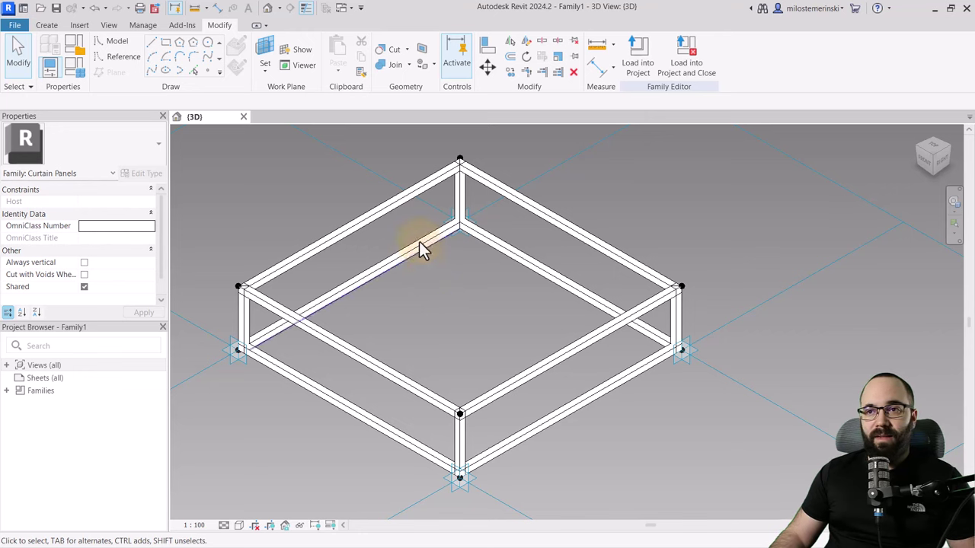
Step: Join the upper frame, the lower frame and the corner posts into one solid geometry
click(397, 65)
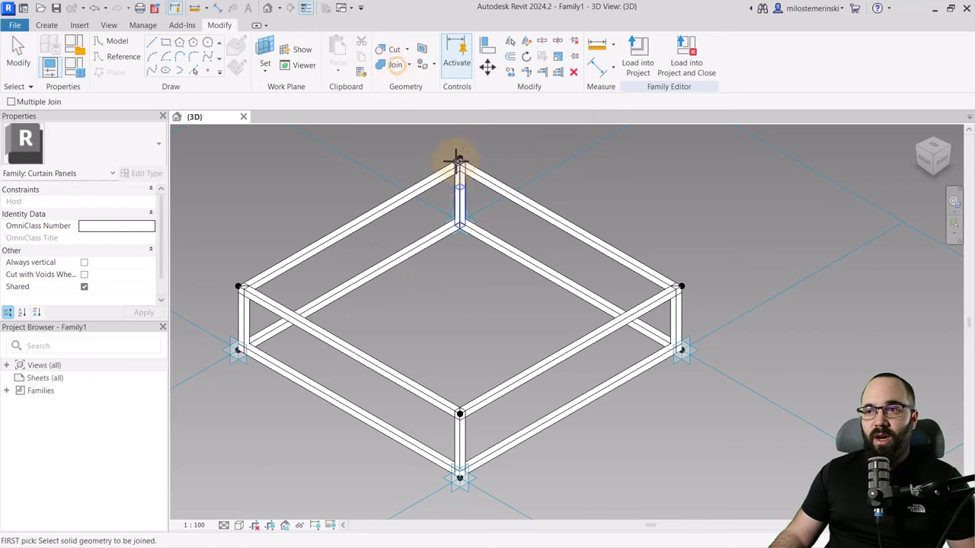
click(419, 243)
click(453, 196)
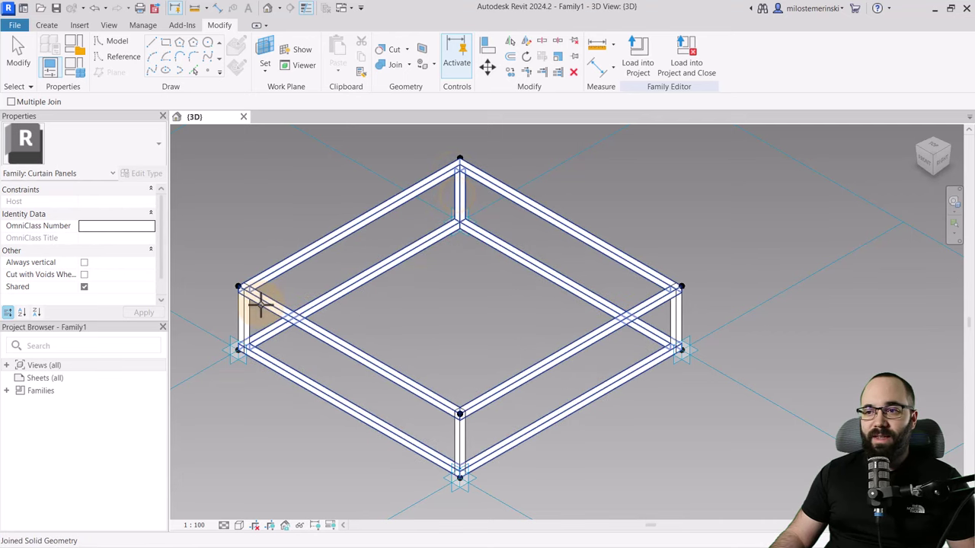
click(419, 397)
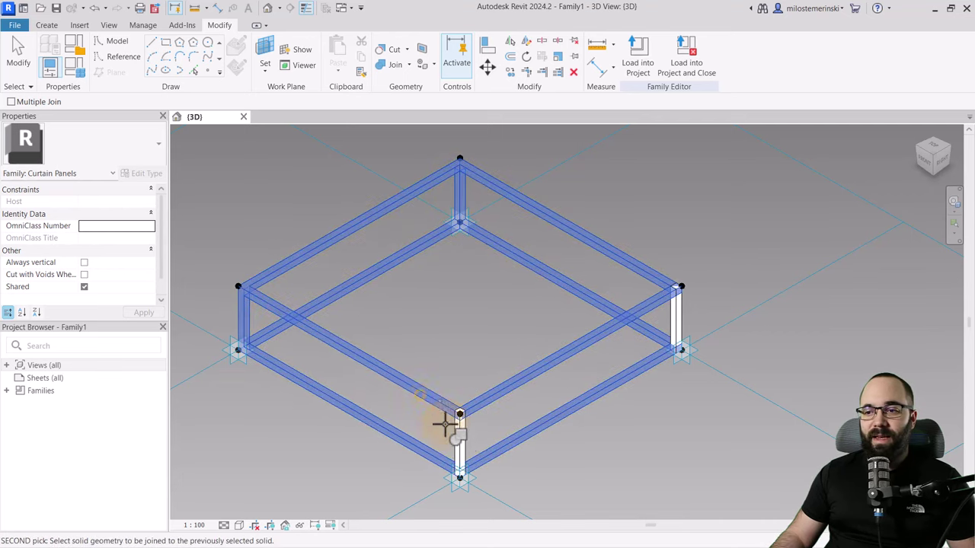
click(457, 436)
click(597, 340)
click(676, 322)
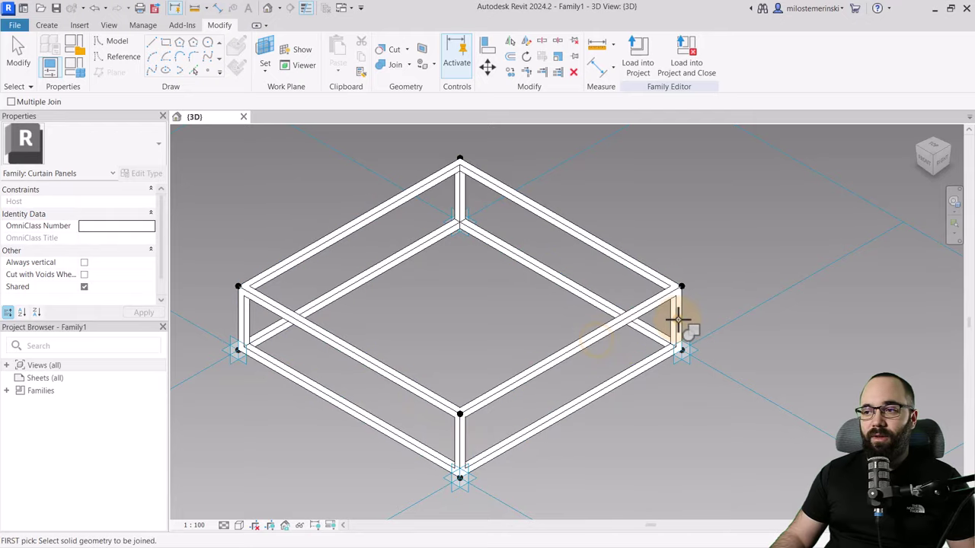
scroll(256, 284, up, 3)
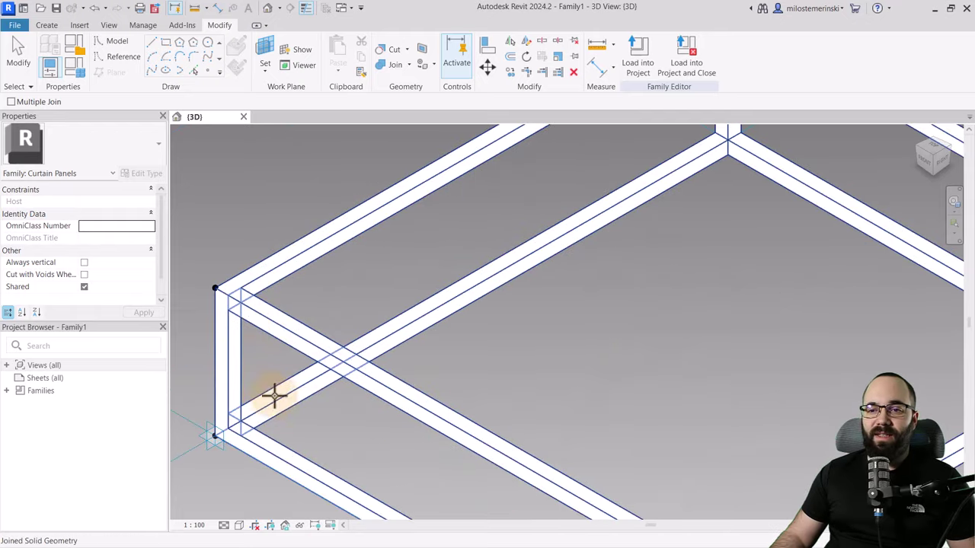
scroll(348, 428, down, 2)
middle_drag(555, 414, 470, 370)
scroll(462, 347, down, 1)
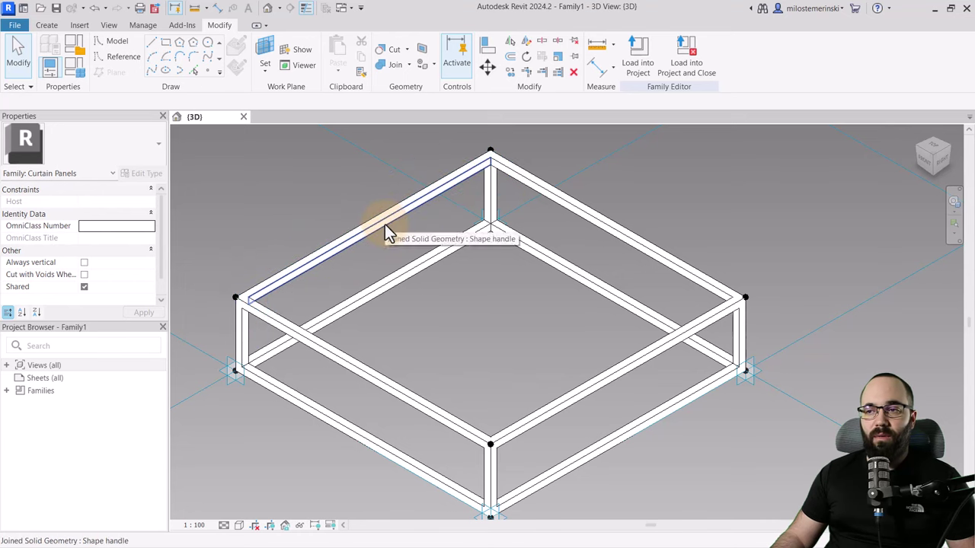
Step: Associate the joined frame's material with a new type-based family parameter named Frame, grouped under Materials and Finishes
key(Tab)
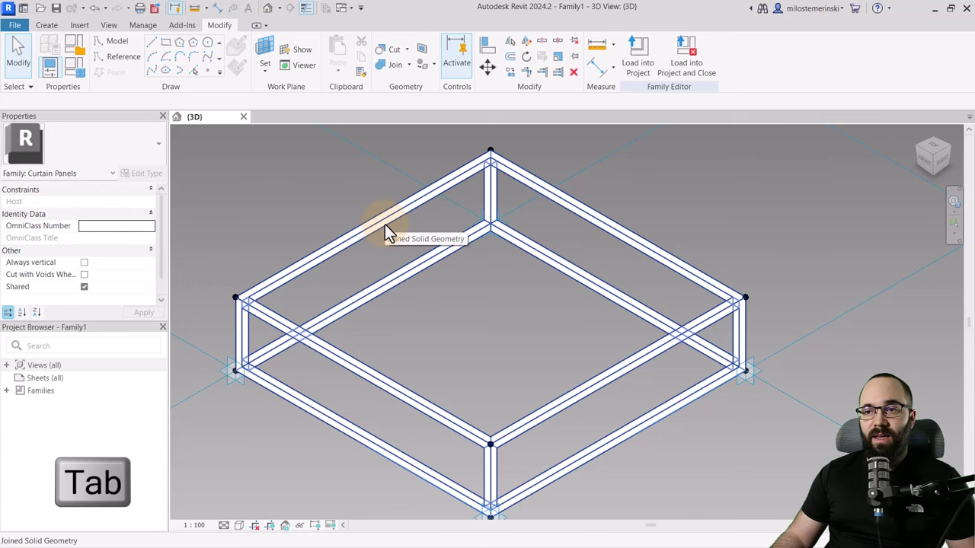
click(386, 229)
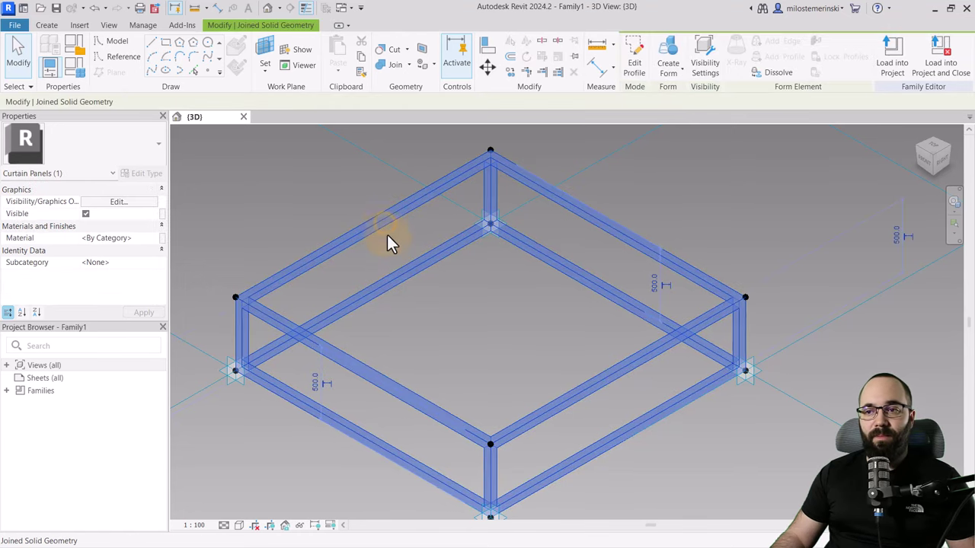
scroll(389, 240, down, 1)
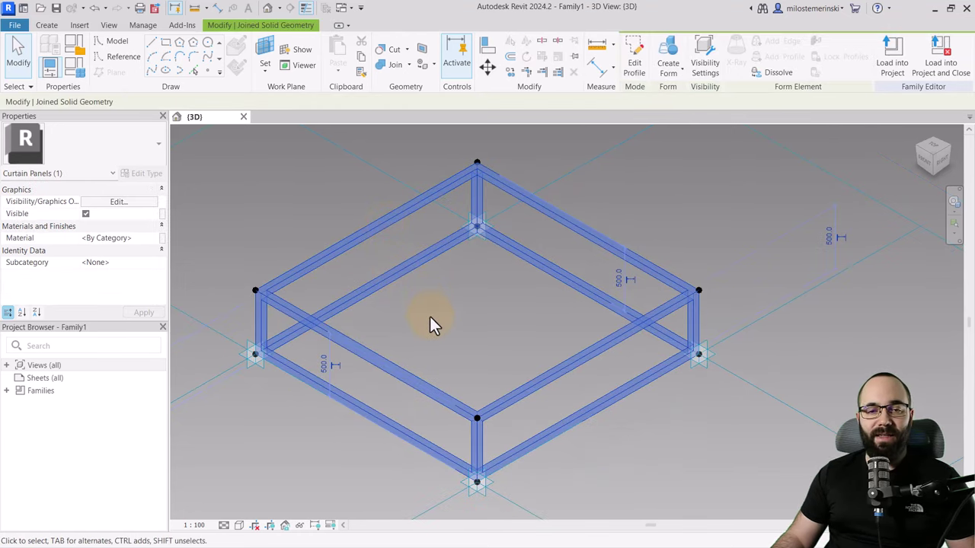
click(162, 238)
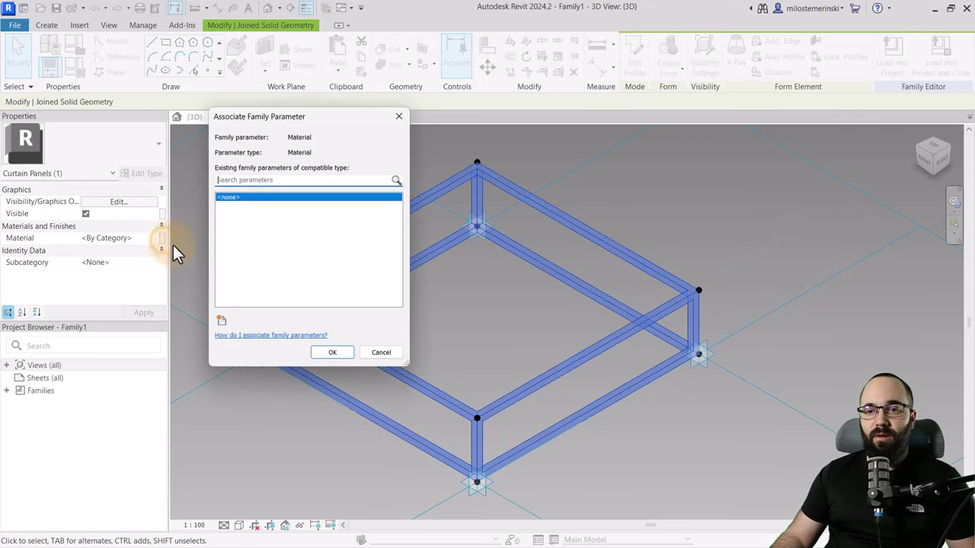
click(224, 321)
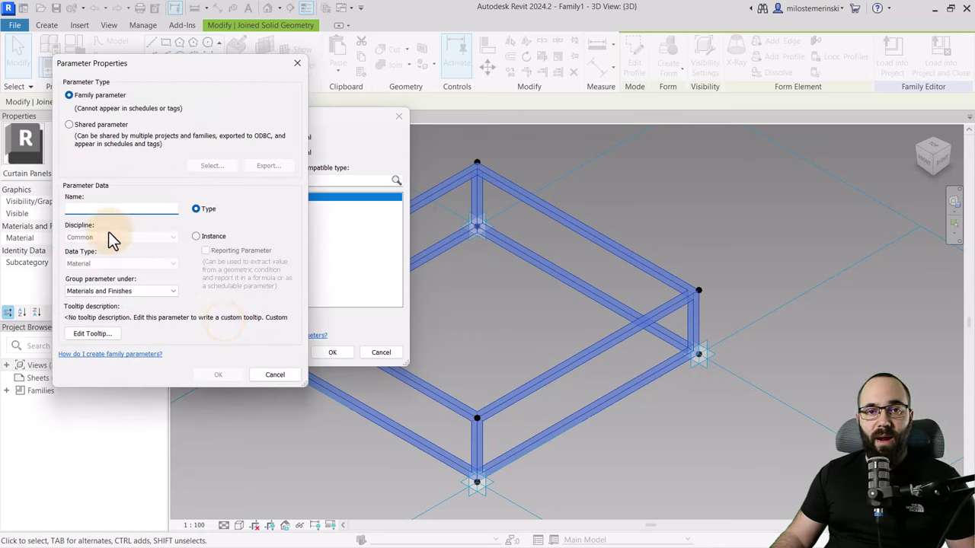
text(Frame)
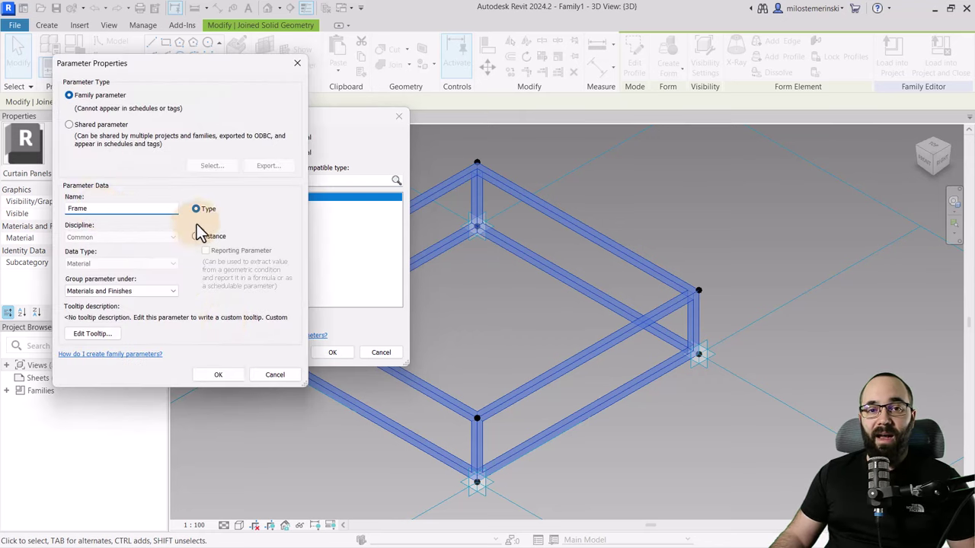
click(216, 376)
click(319, 355)
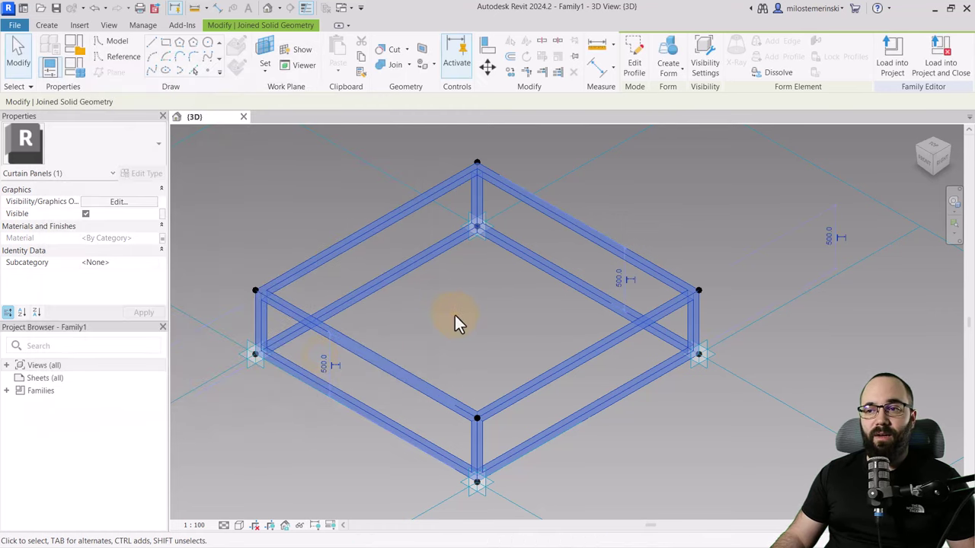
click(455, 320)
middle_drag(455, 320, 472, 331)
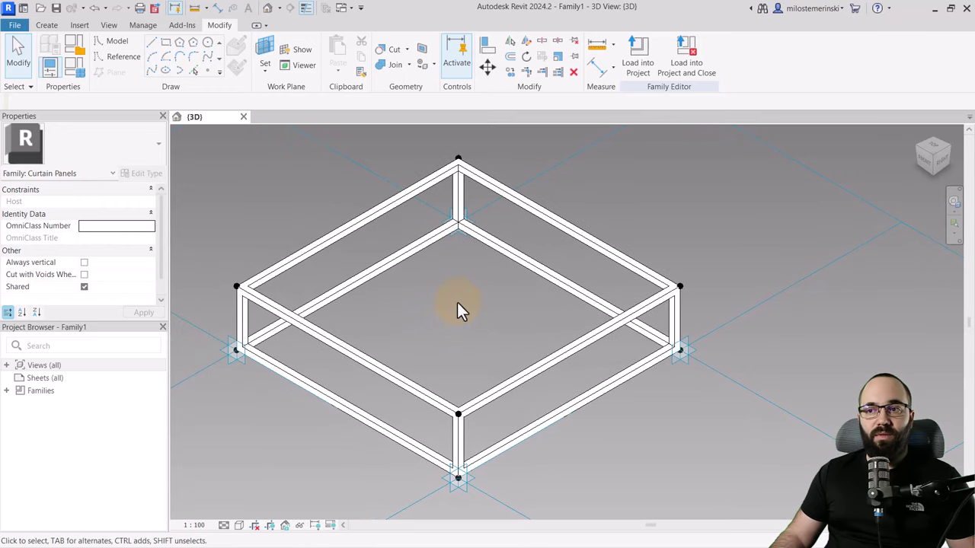
Step: Place reference points on two diagonally opposite inner corners of the upper frame, hosted on the joined solid
scroll(455, 157, up, 4)
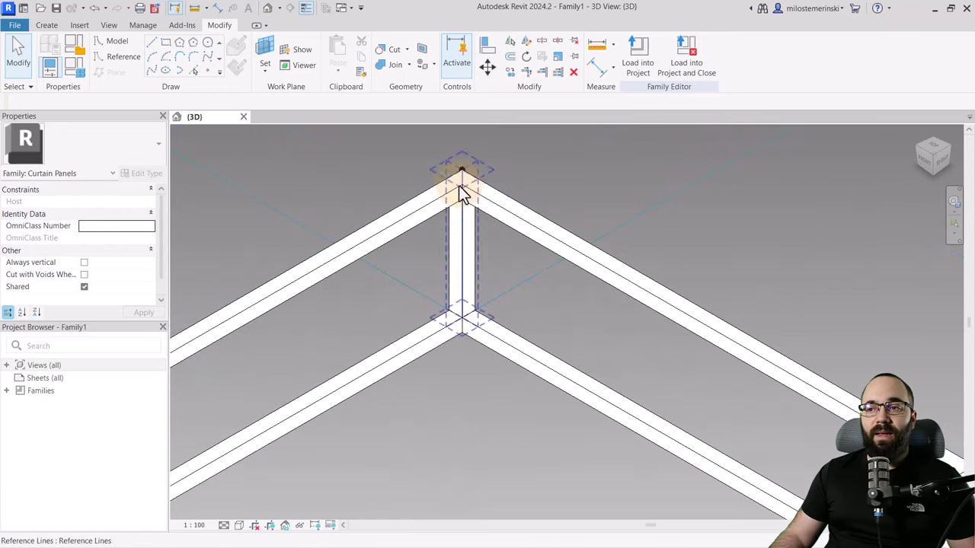
scroll(468, 209, down, 4)
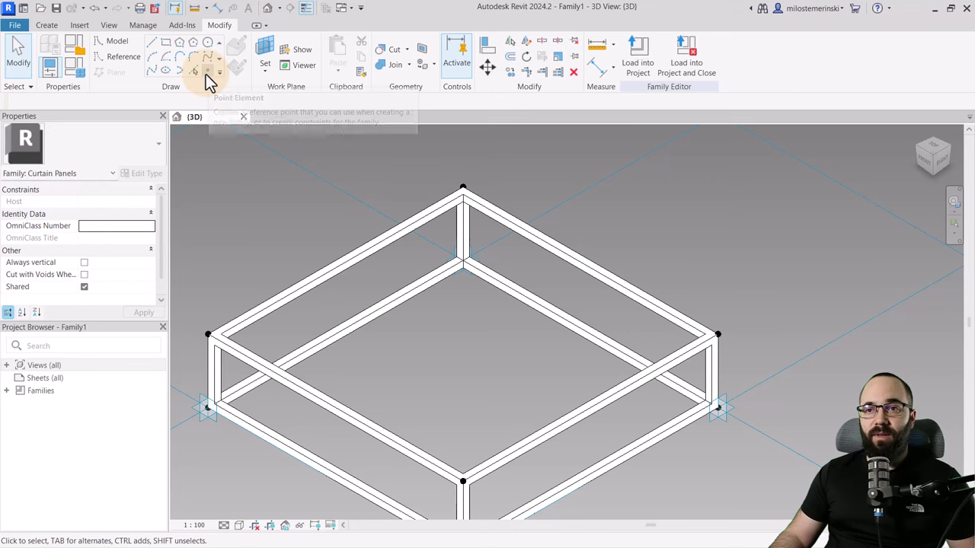
click(207, 72)
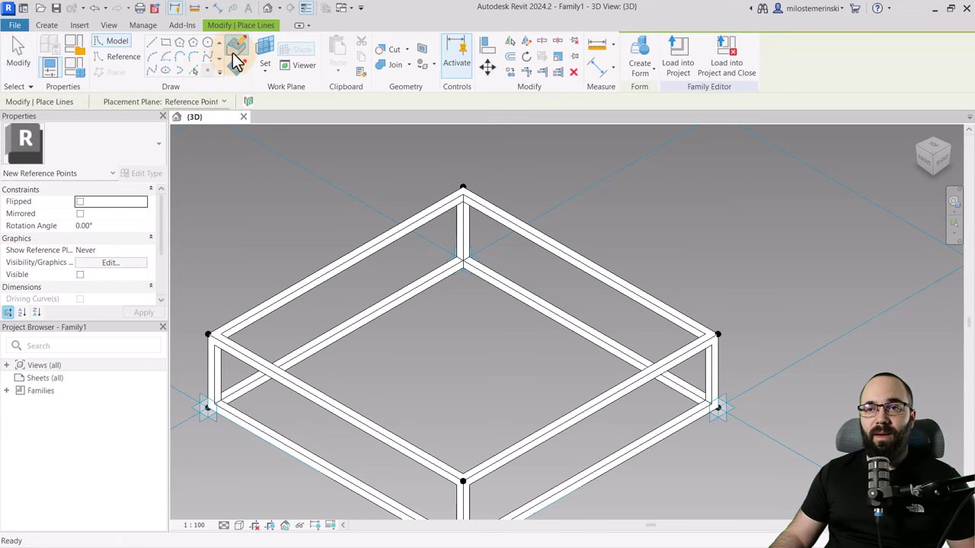
scroll(462, 177, up, 4)
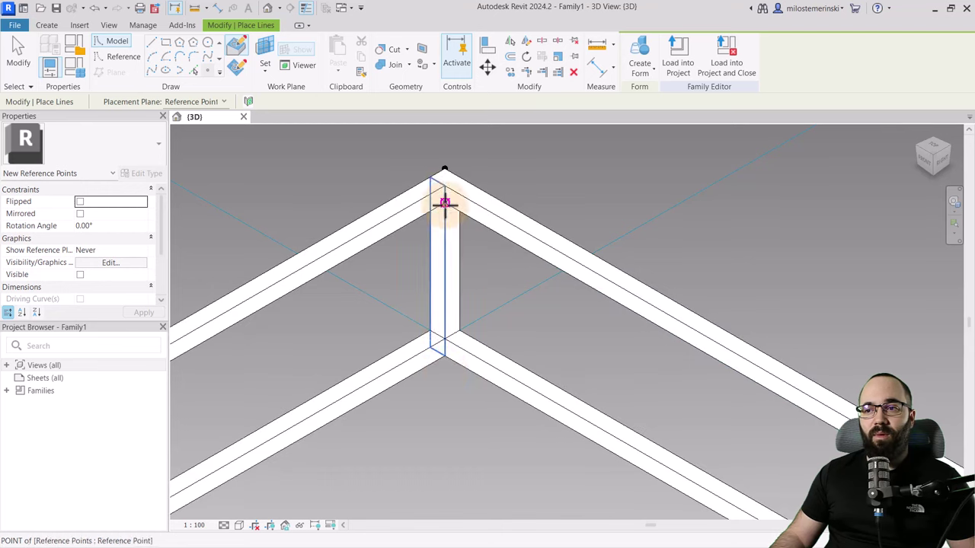
scroll(440, 271, down, 4)
scroll(472, 364, down, 2)
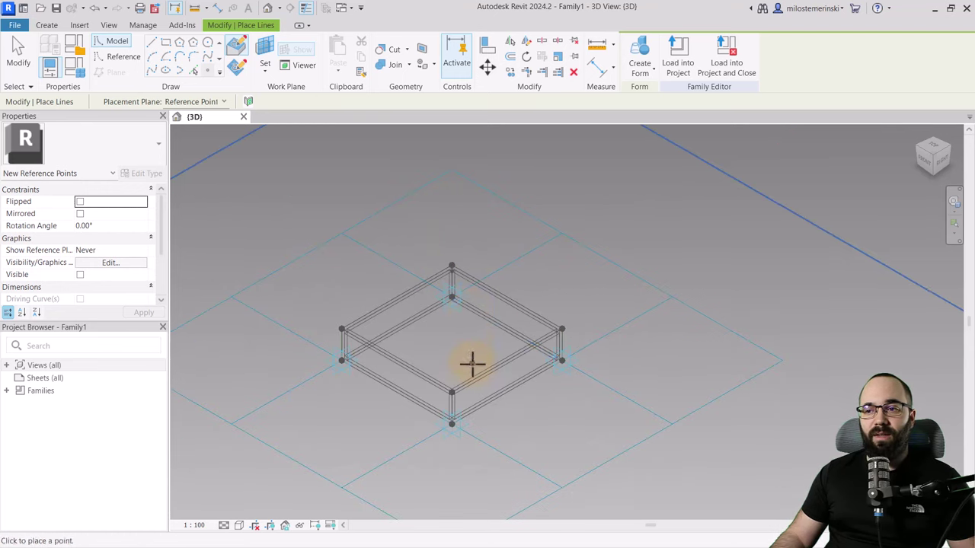
shift+middle_drag(472, 364, 194, 333)
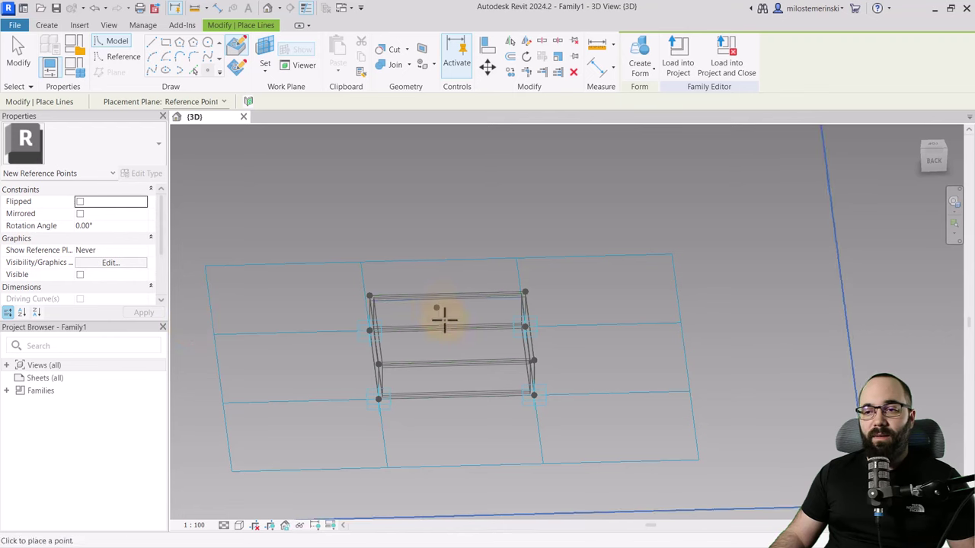
shift+middle_drag(442, 318, 420, 350)
scroll(413, 285, up, 4)
shift+middle_drag(408, 303, 395, 302)
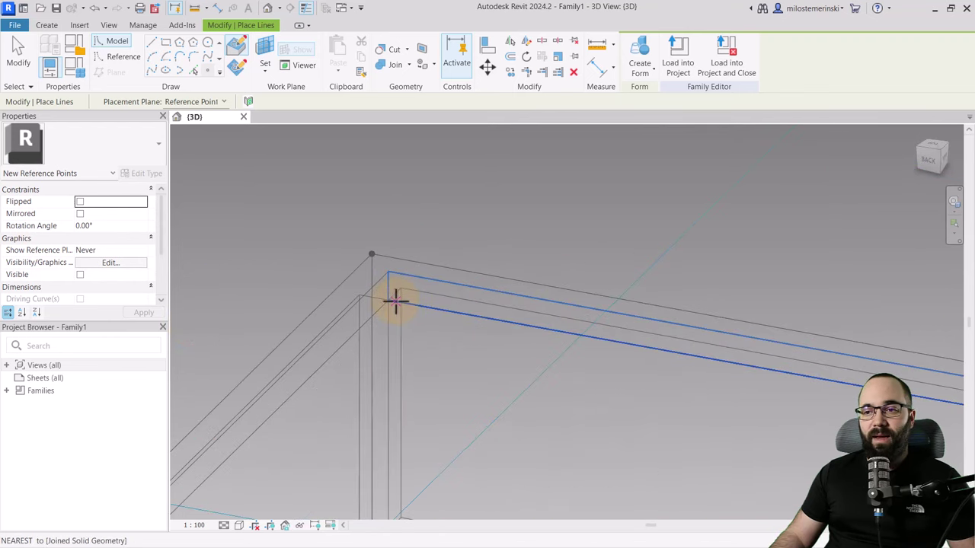
scroll(392, 311, down, 5)
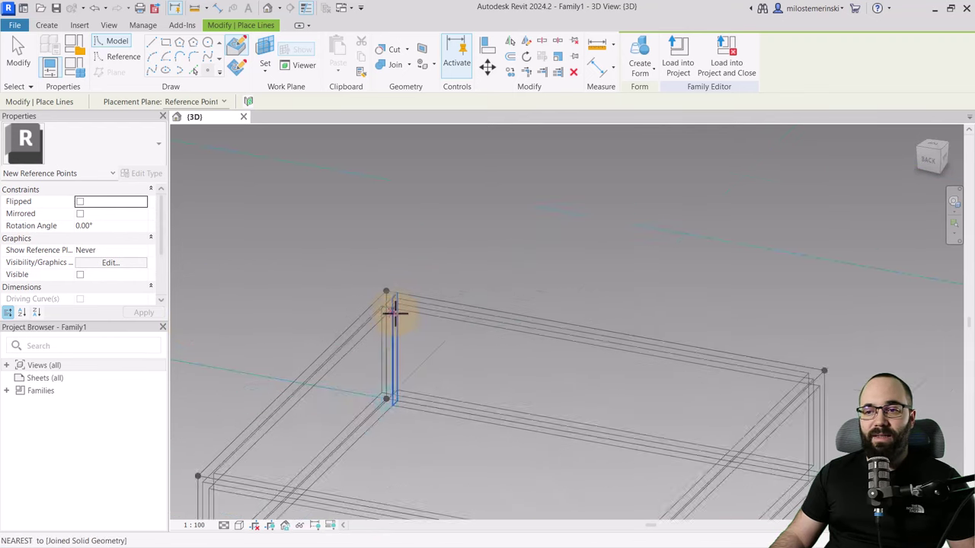
Step: Place reference points on the inner corners of the lower frame at the two remaining diagonally opposite corners
scroll(423, 365, down, 2)
shift+middle_drag(414, 394, 556, 436)
scroll(470, 325, up, 8)
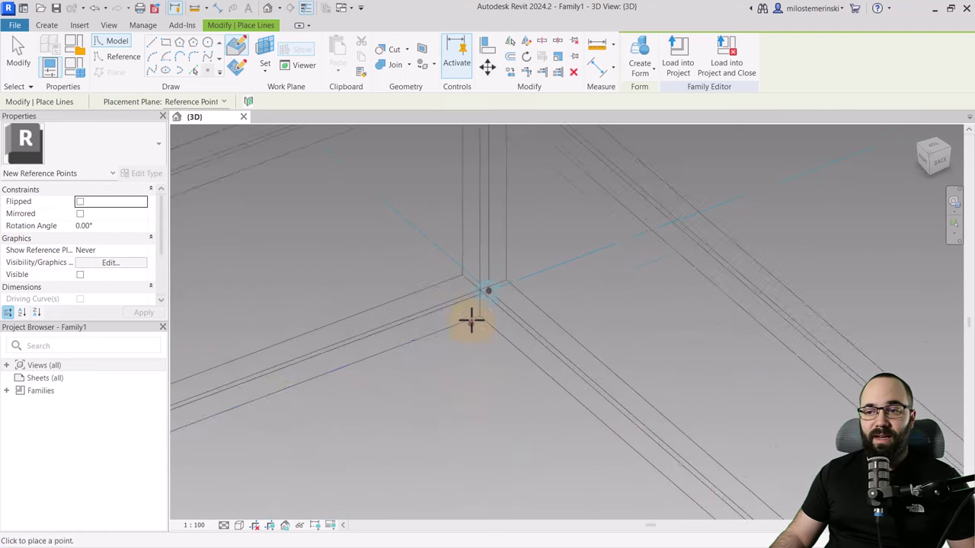
shift+middle_drag(482, 284, 500, 407)
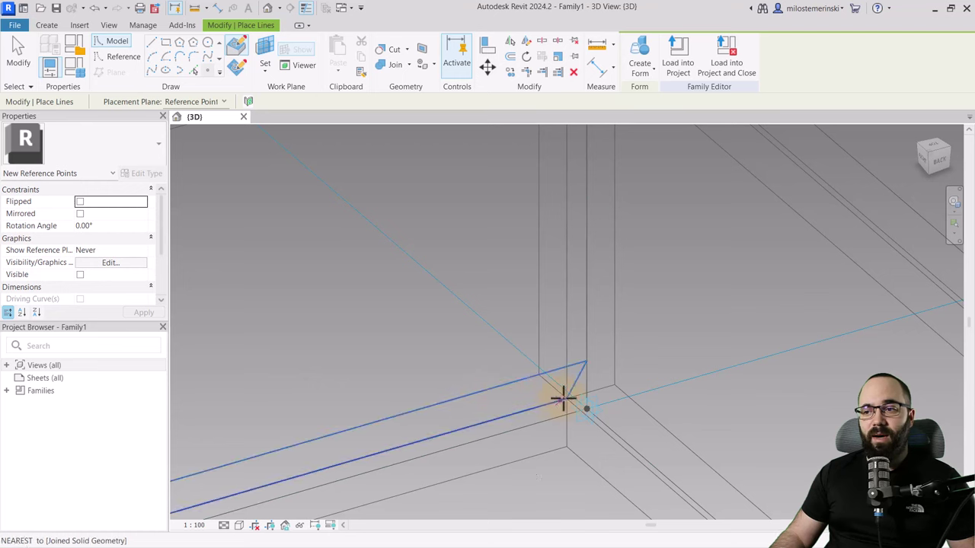
scroll(565, 398, down, 5)
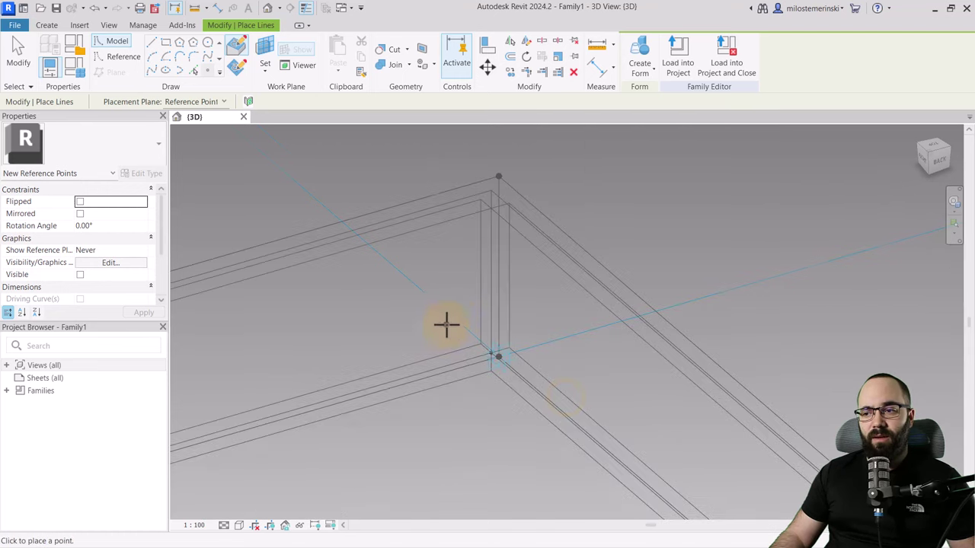
scroll(460, 318, down, 1)
shift+middle_drag(463, 380, 182, 391)
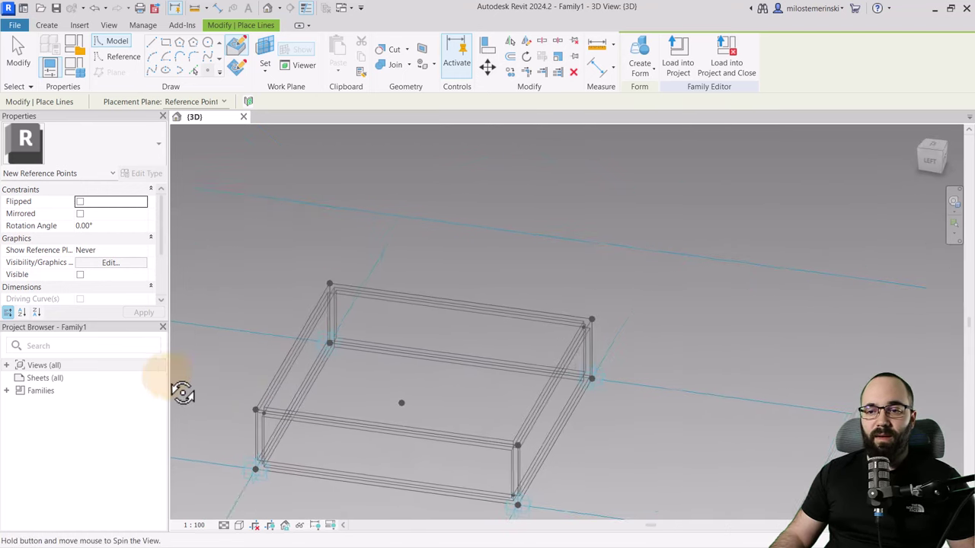
scroll(324, 343, up, 4)
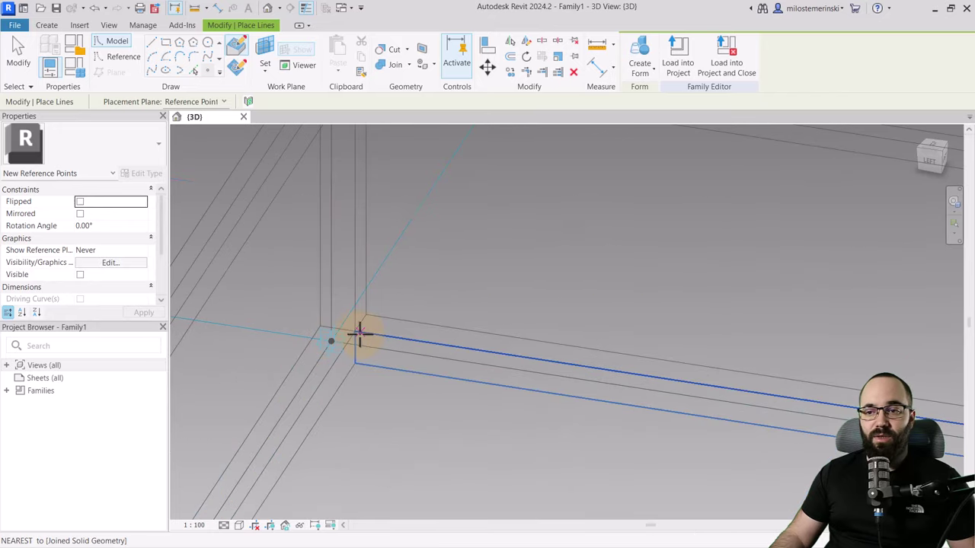
scroll(381, 366, down, 6)
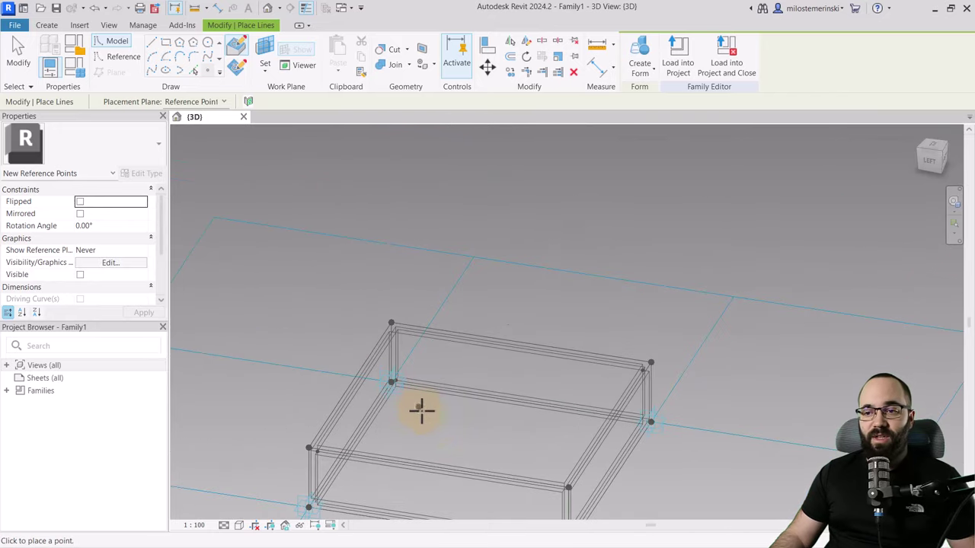
key(Escape)
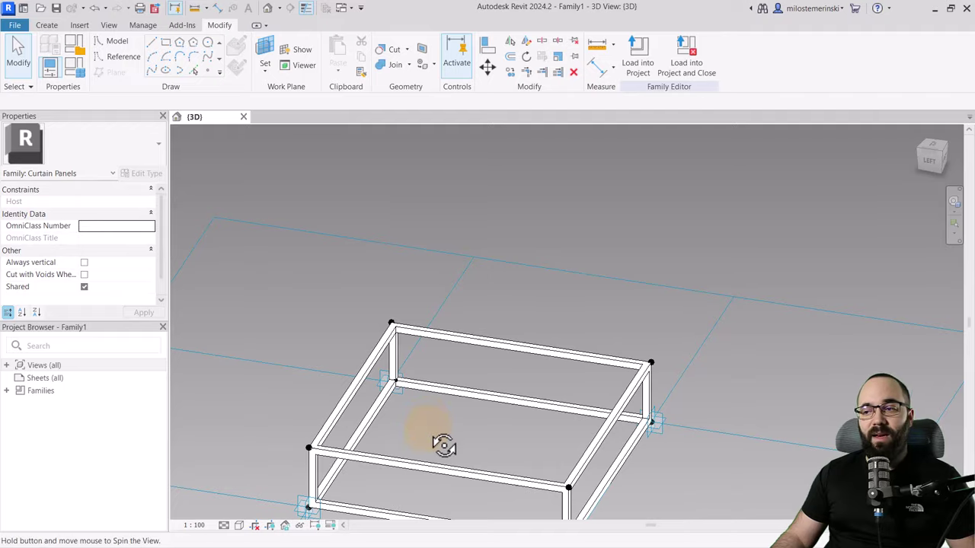
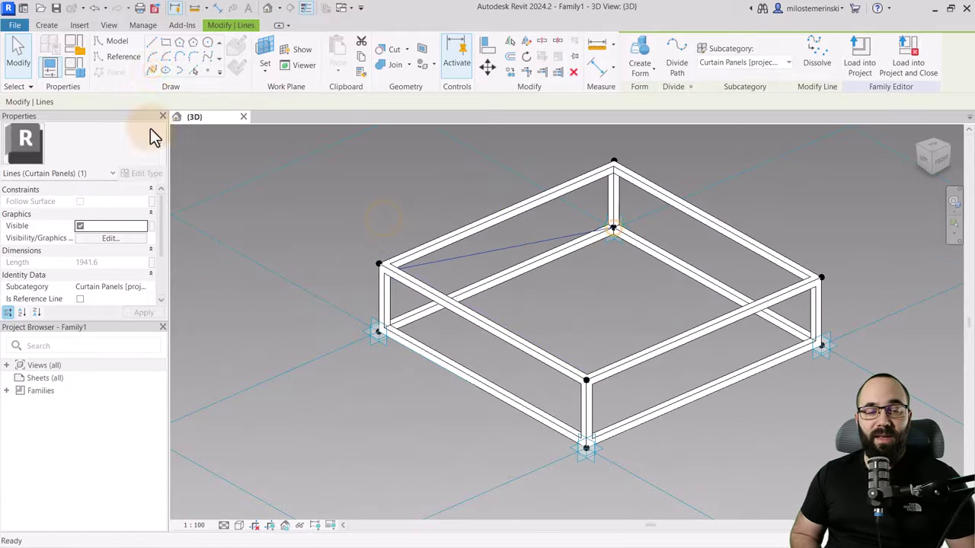
Step: Connect the four inner-corner points, alternating upper and lower, into a closed loop of lines and make them reference lines
shift+middle_drag(639, 312, 657, 320)
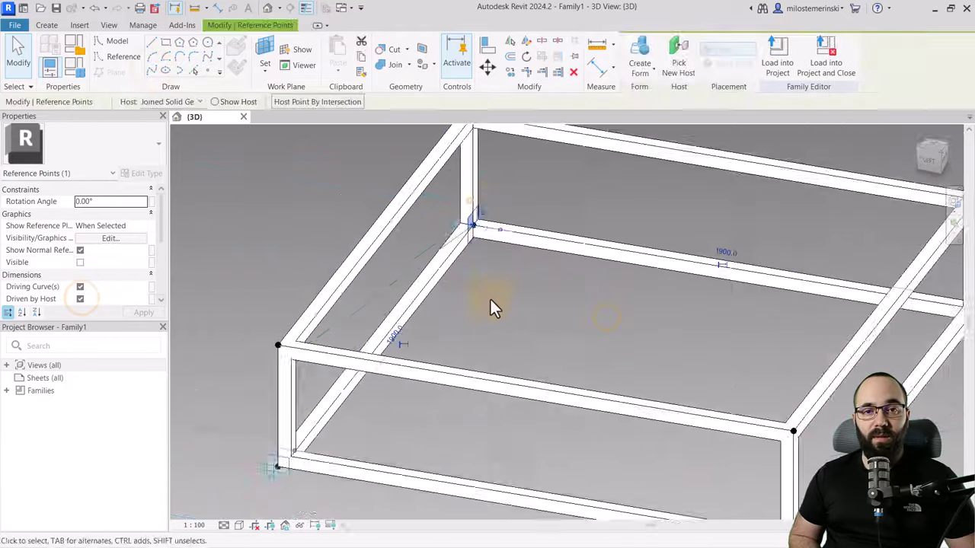
shift+middle_drag(491, 307, 333, 235)
scroll(390, 404, down, 3)
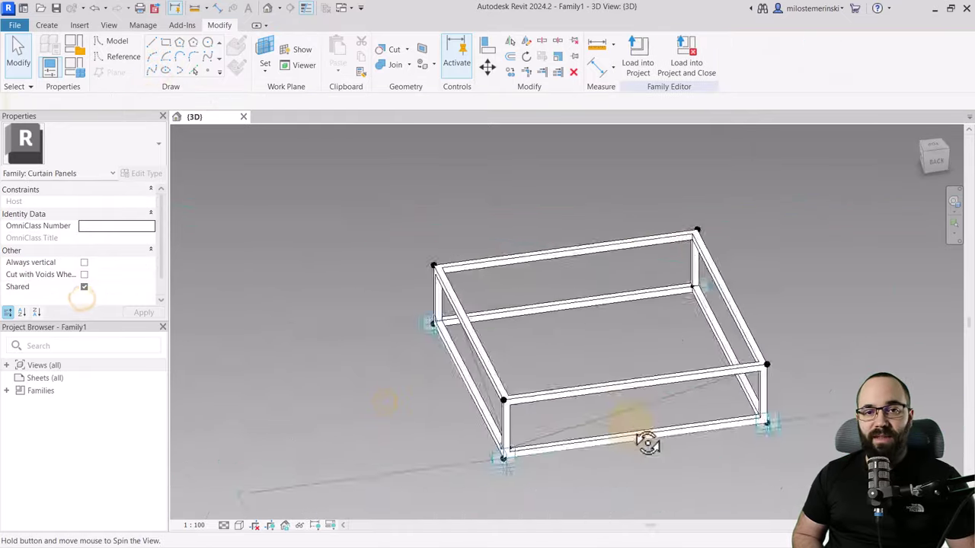
shift+middle_drag(632, 384, 391, 203)
scroll(392, 203, up, 5)
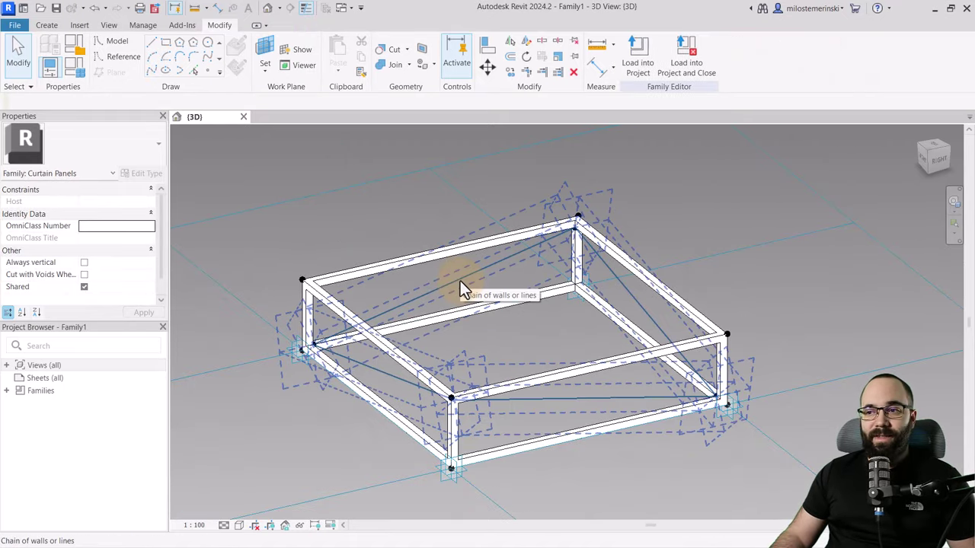
Step: Create a form from the closed chain of four diagonal reference lines, choosing the surface option instead of the extruded solid
click(460, 283)
shift+middle_drag(524, 366, 517, 385)
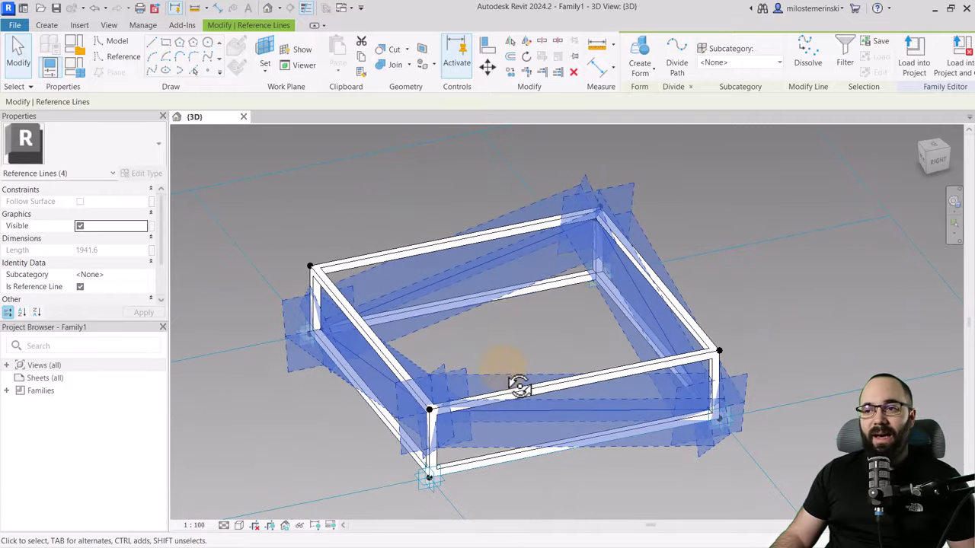
click(640, 55)
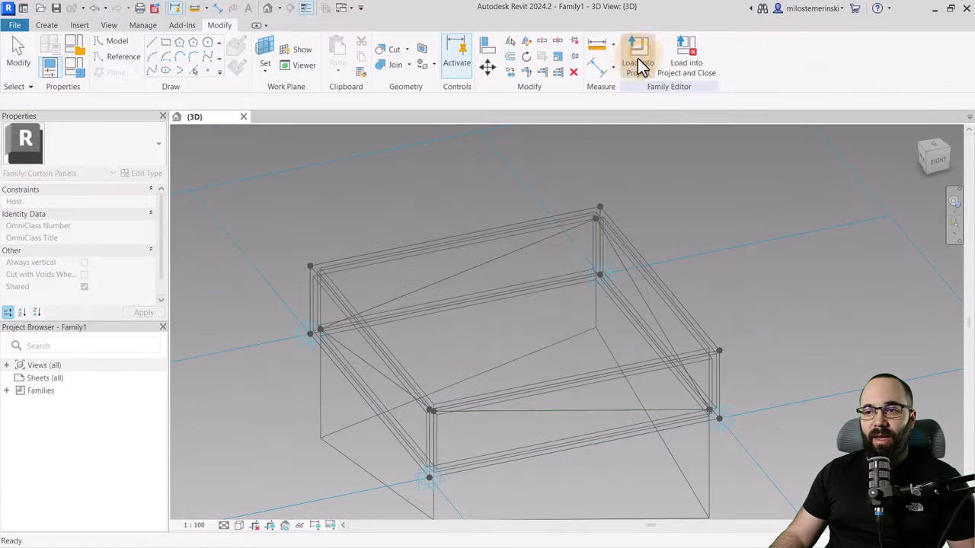
scroll(454, 257, down, 2)
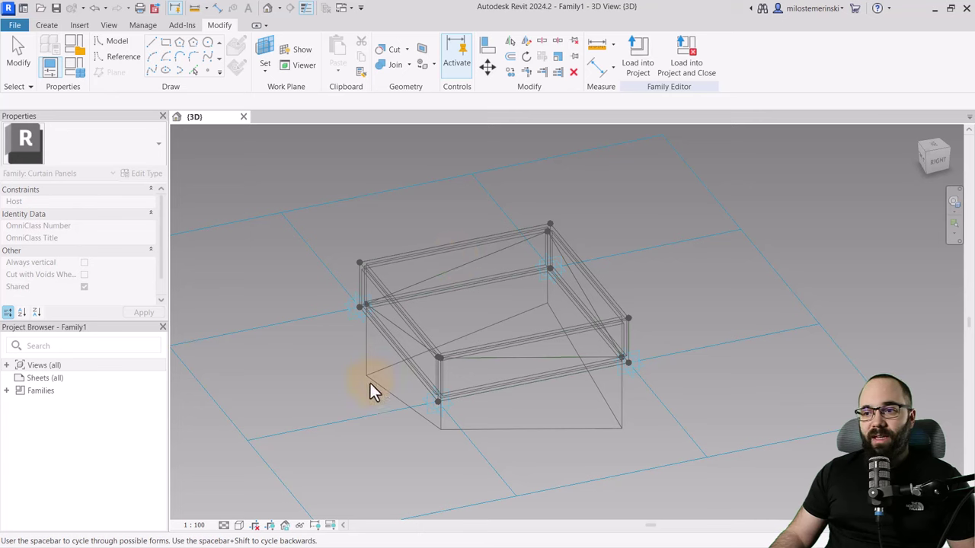
key(space)
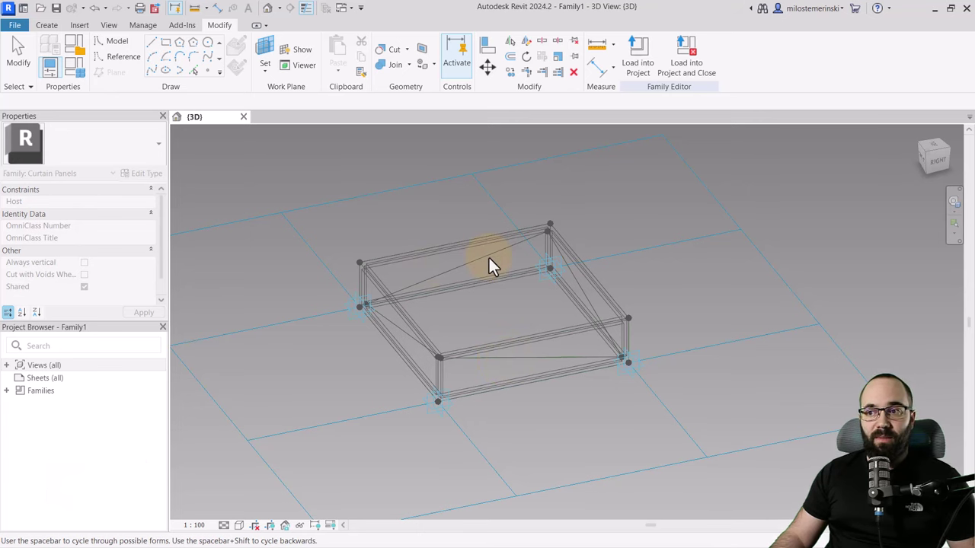
click(436, 214)
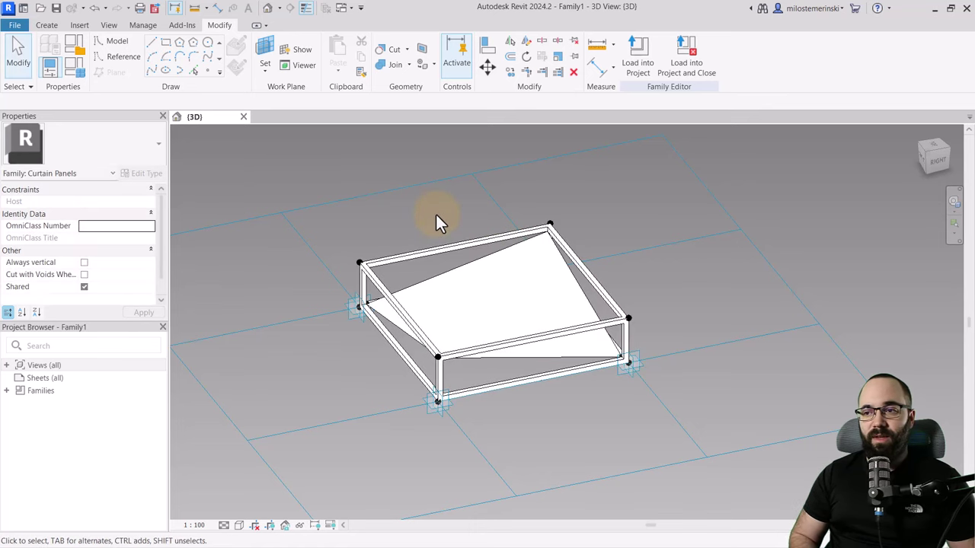
Step: Associate the twisted surface's material with a new type-based family parameter named Fabric, grouped under Materials and Finishes
click(505, 254)
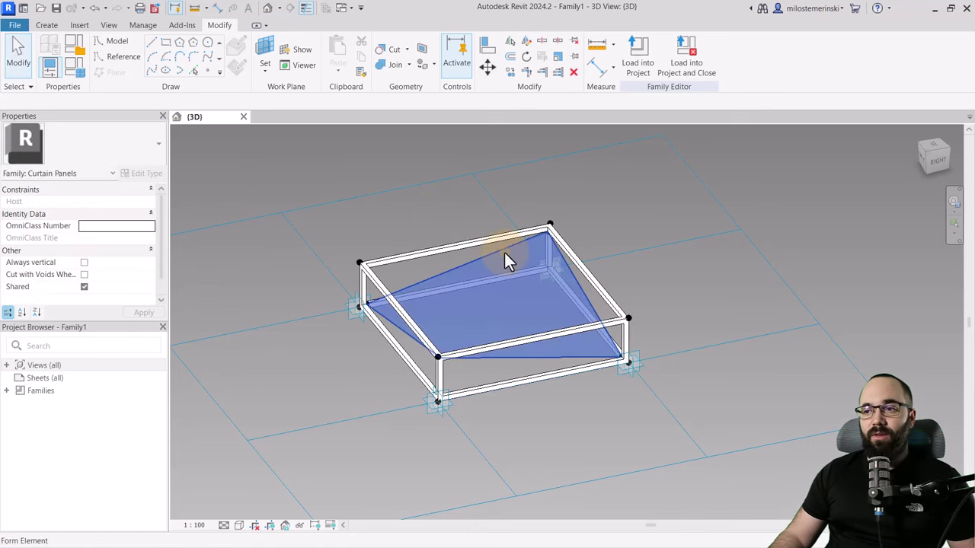
shift+middle_drag(521, 306, 555, 297)
scroll(502, 320, up, 2)
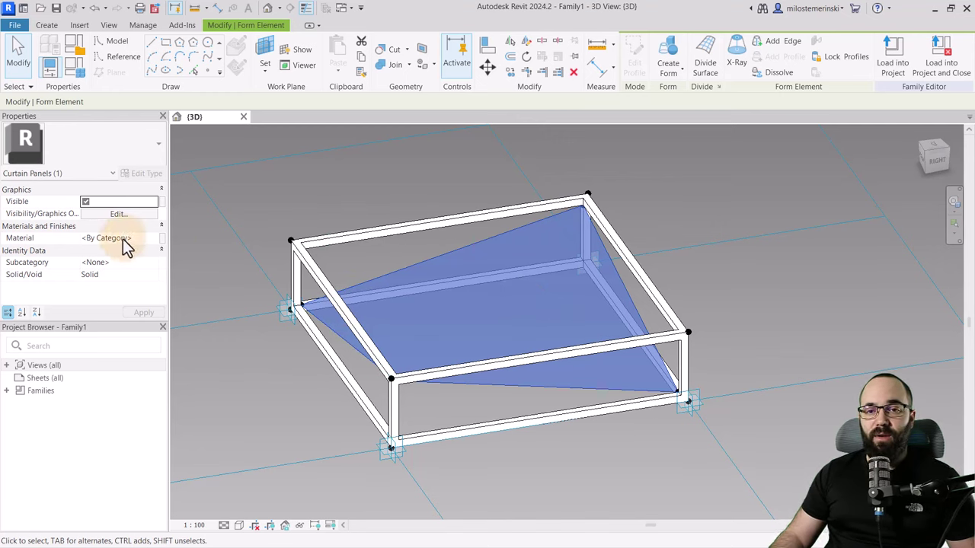
click(163, 242)
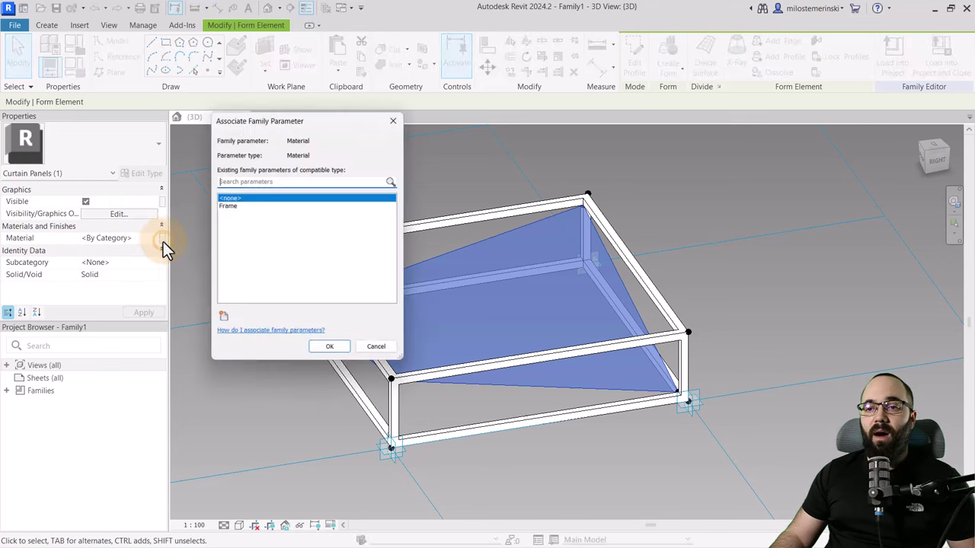
click(221, 321)
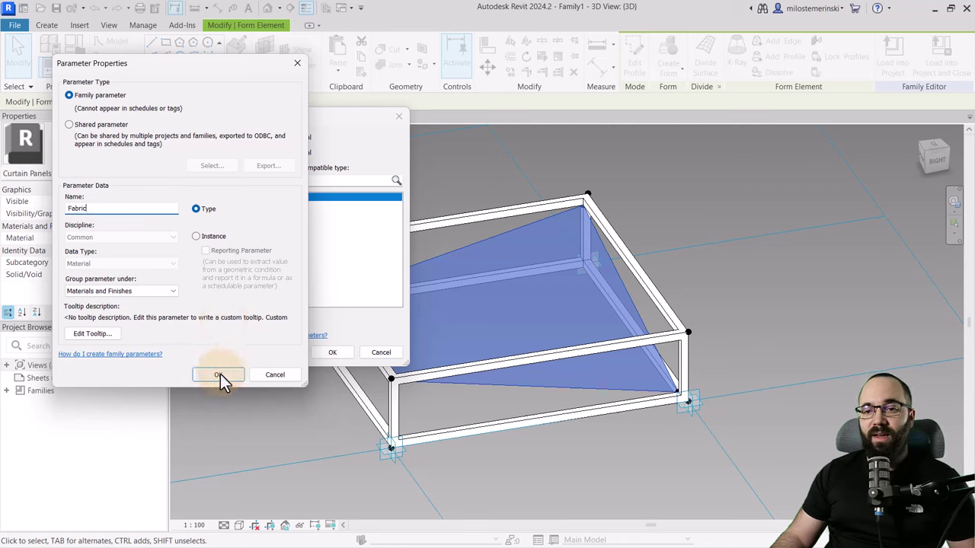
click(220, 374)
click(326, 355)
click(244, 385)
shift+middle_drag(559, 465, 587, 460)
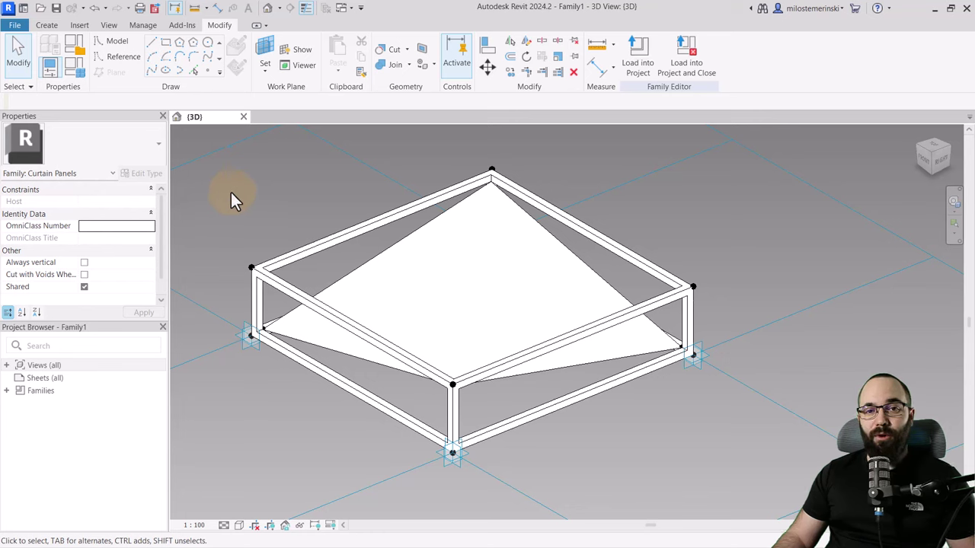
Step: Assign the Birch material from the AEC Materials library to the Frame parameter in the family types, searching the materials for "wood"
click(76, 74)
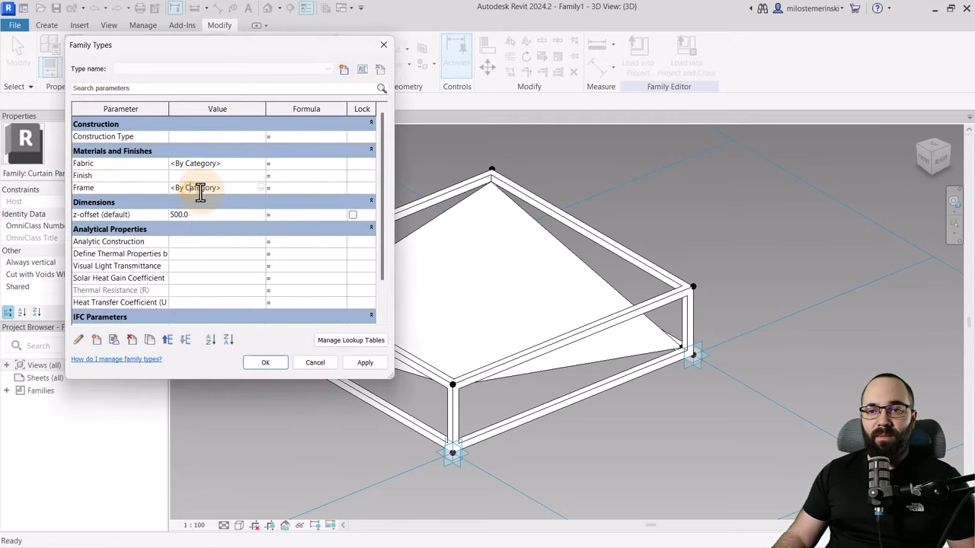
click(260, 190)
click(261, 188)
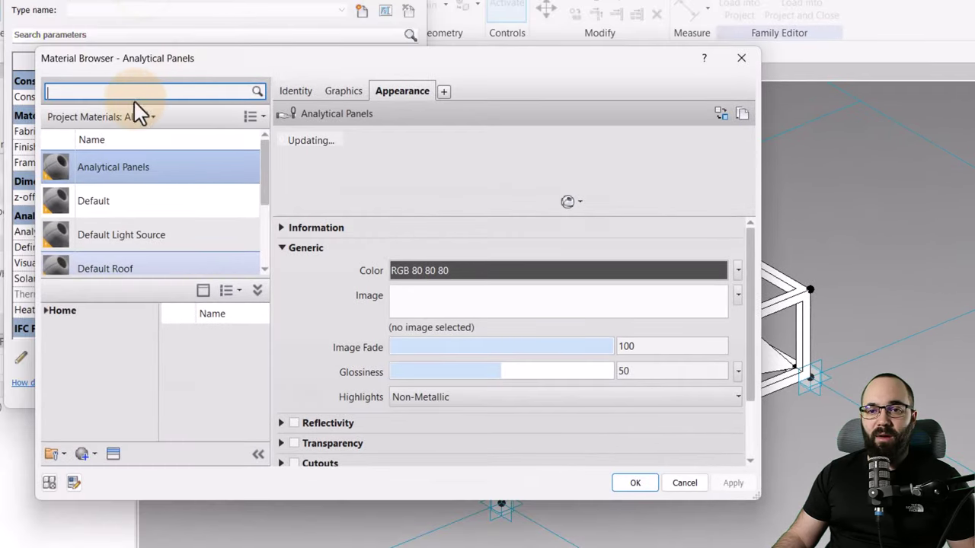
text(wood)
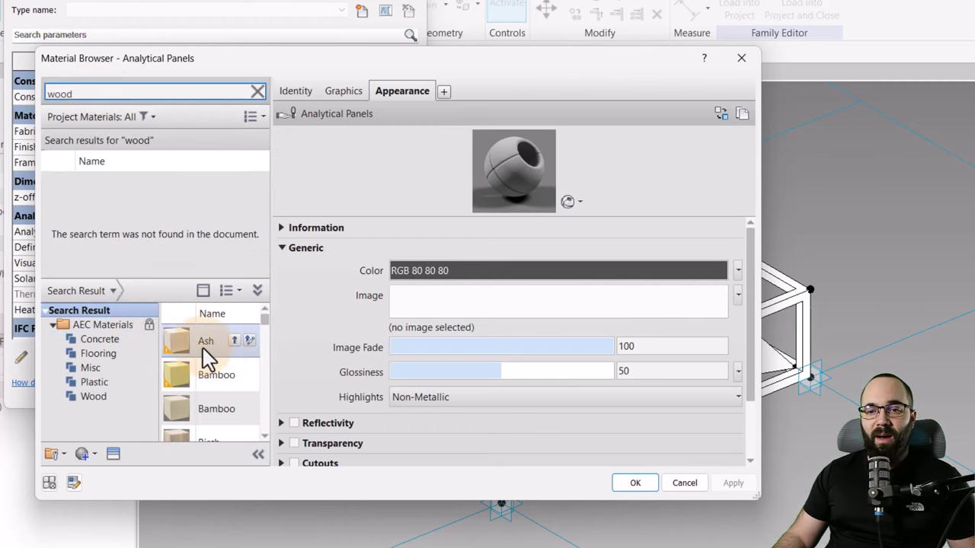
scroll(203, 362, down, 3)
scroll(204, 365, up, 2)
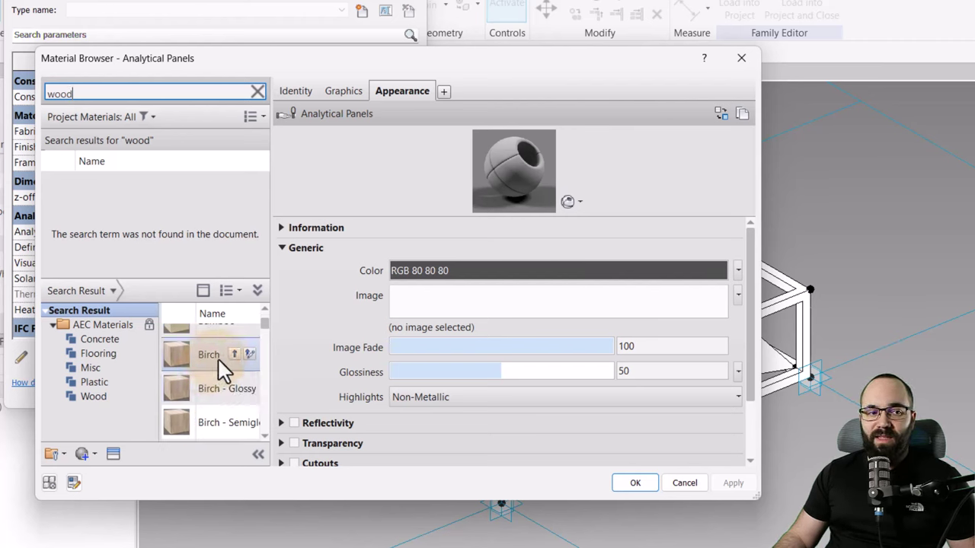
click(234, 354)
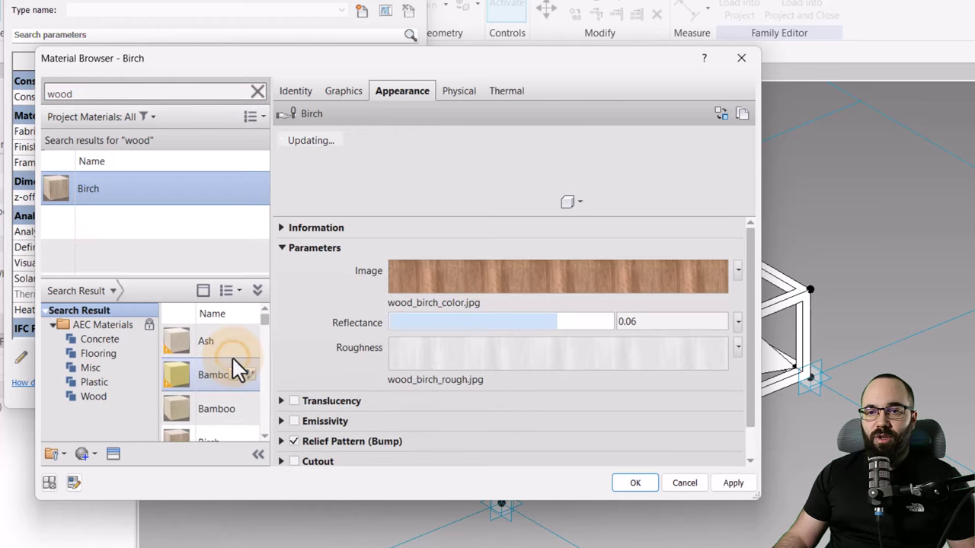
click(729, 482)
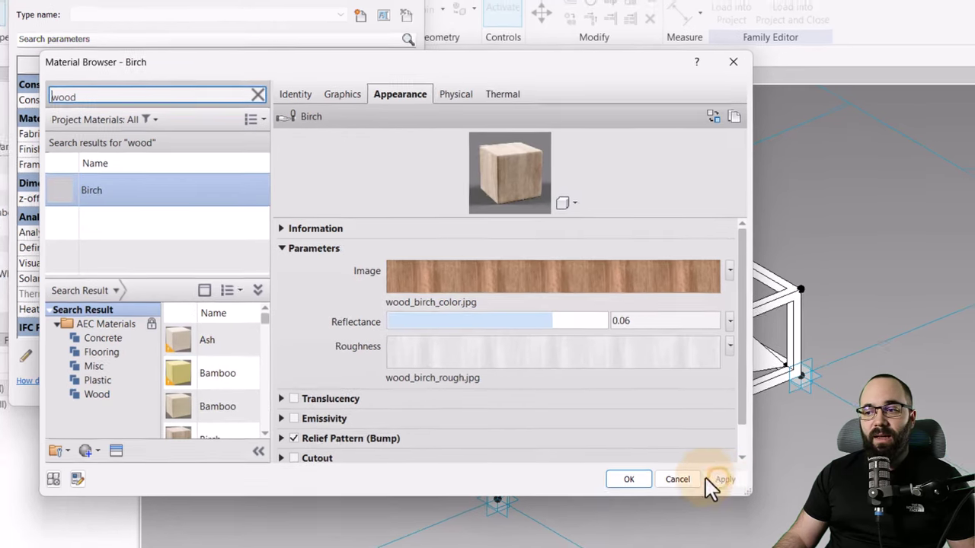
click(635, 483)
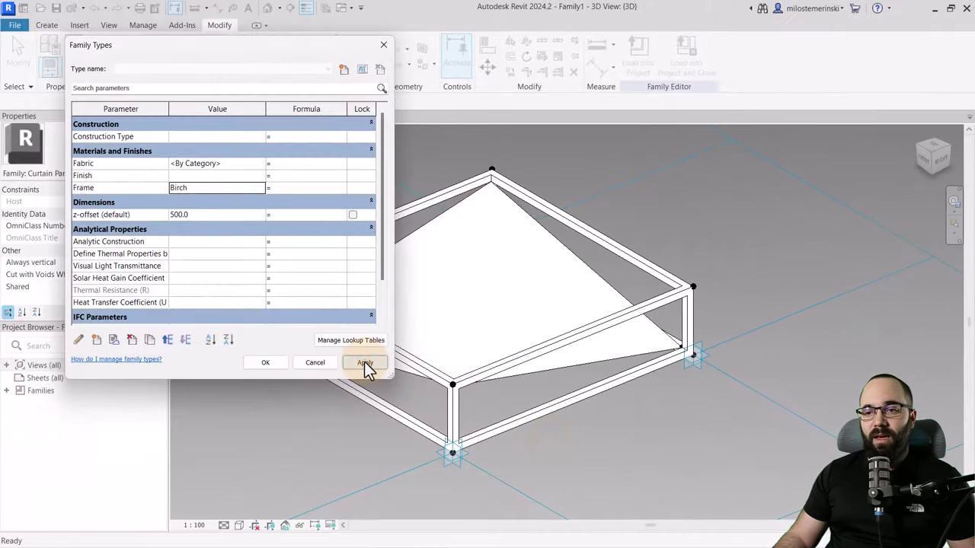
click(364, 361)
click(264, 363)
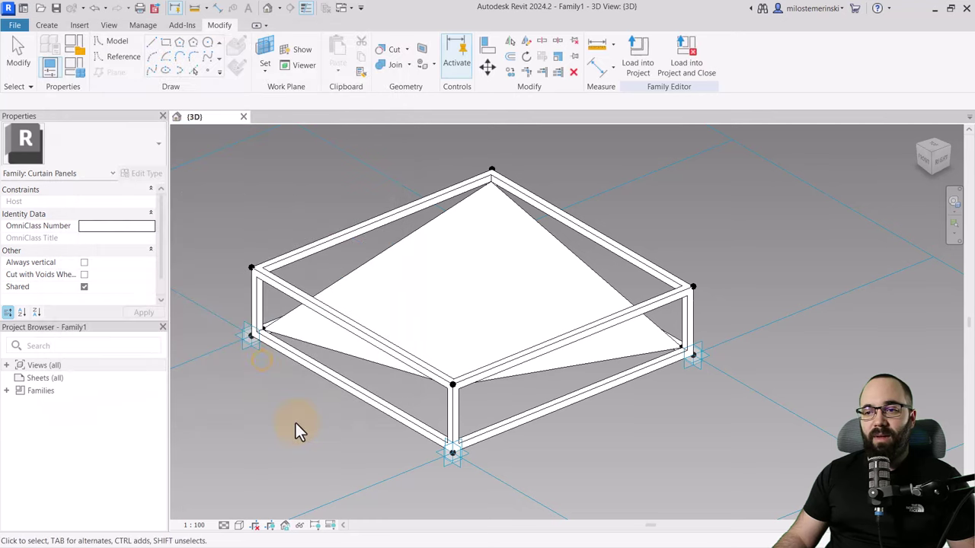
Step: Set the 3D view's visual style to Realistic so material textures are rendered
click(237, 525)
click(246, 510)
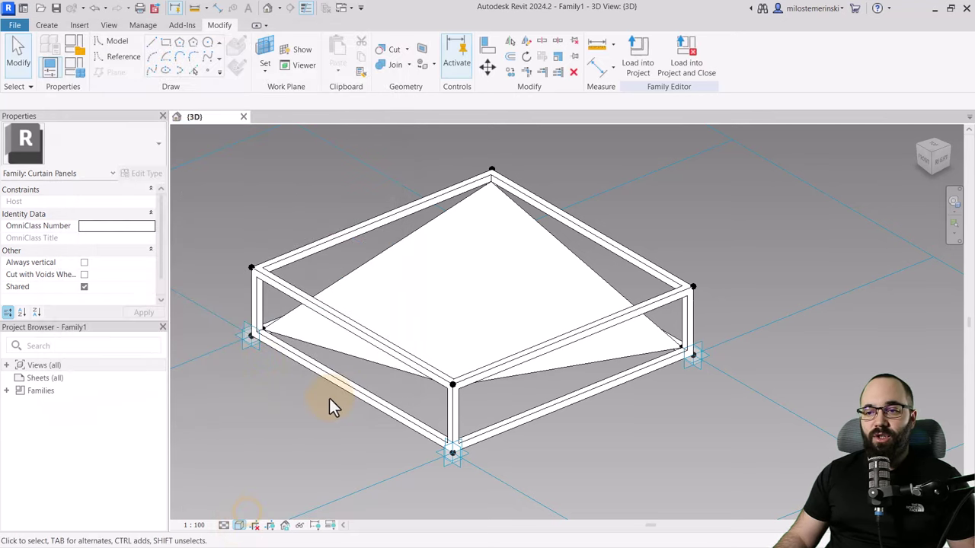
scroll(522, 396, up, 3)
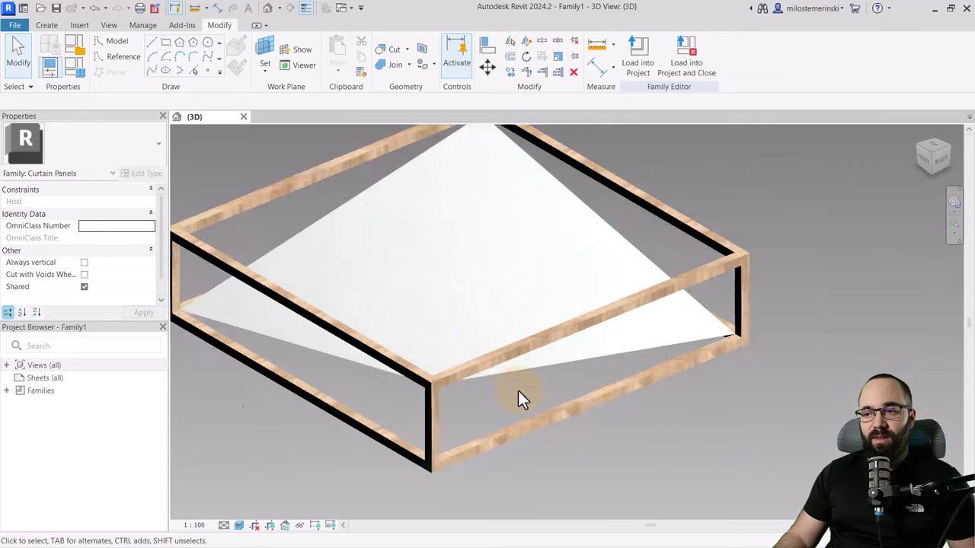
Step: Examine the direction of the wood grain along the frame members up close and across the whole panel
scroll(518, 396, up, 3)
middle_drag(511, 398, 403, 376)
scroll(403, 373, up, 2)
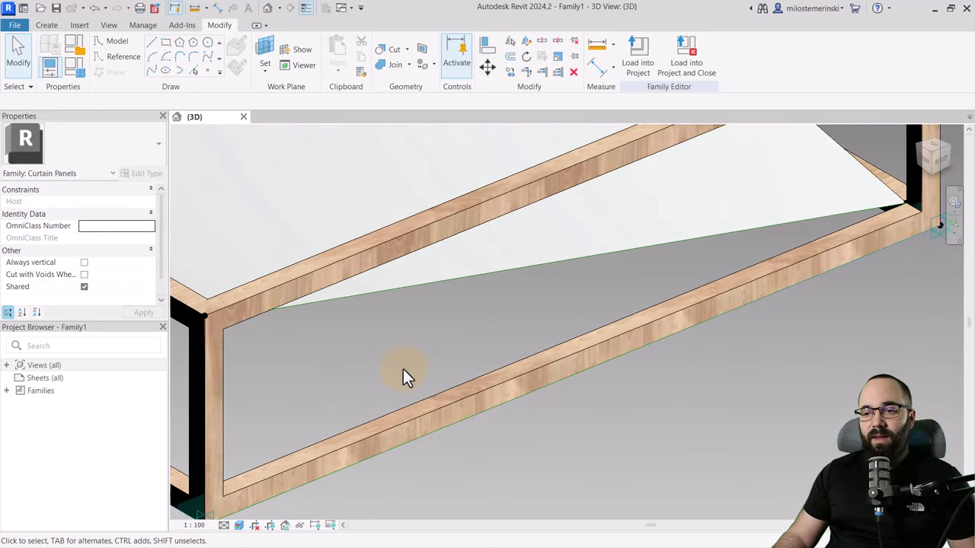
scroll(351, 402, up, 1)
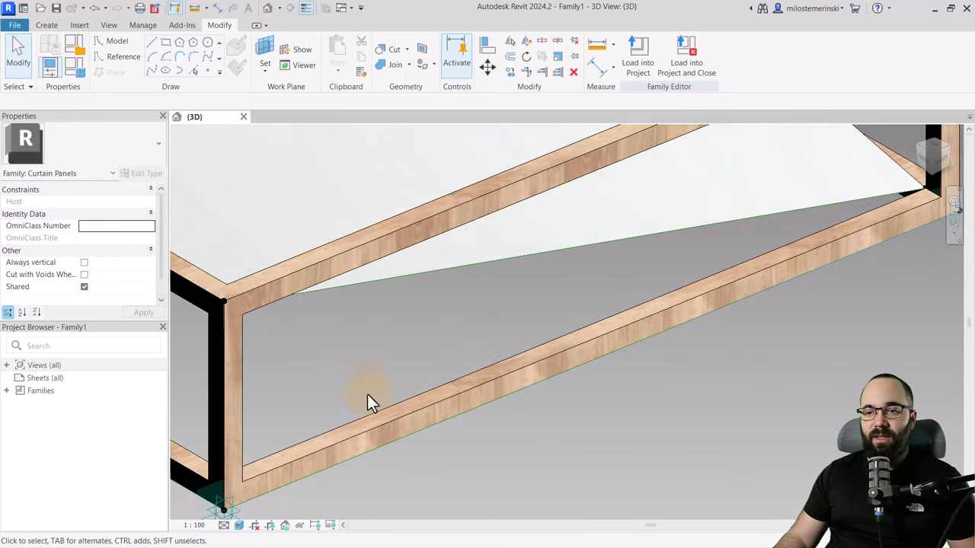
scroll(379, 445, up, 3)
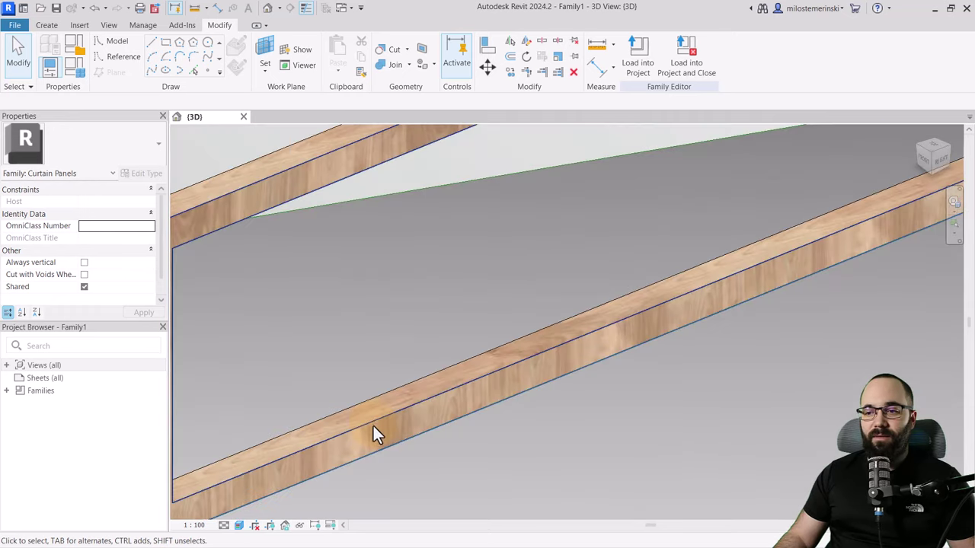
scroll(371, 447, down, 5)
scroll(371, 446, up, 1)
scroll(369, 434, down, 4)
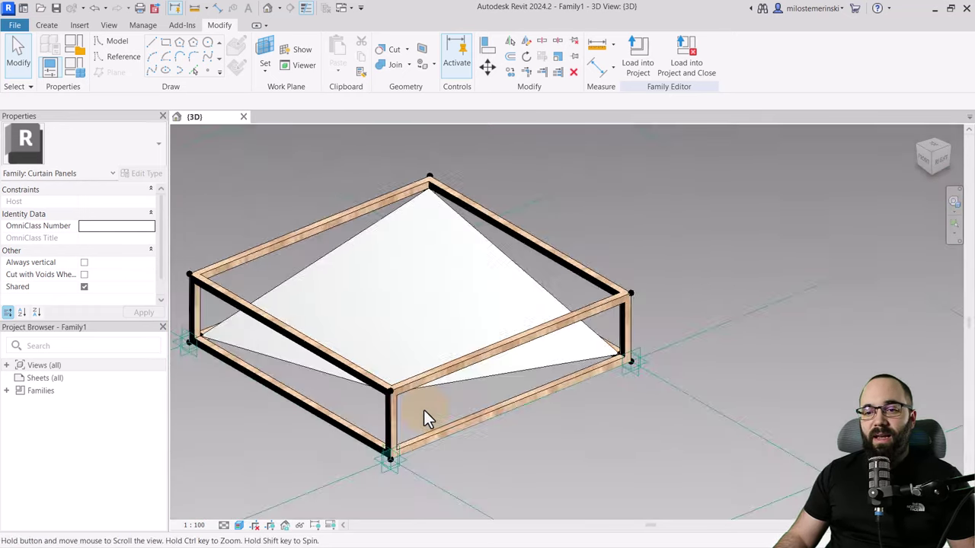
middle_drag(426, 418, 471, 419)
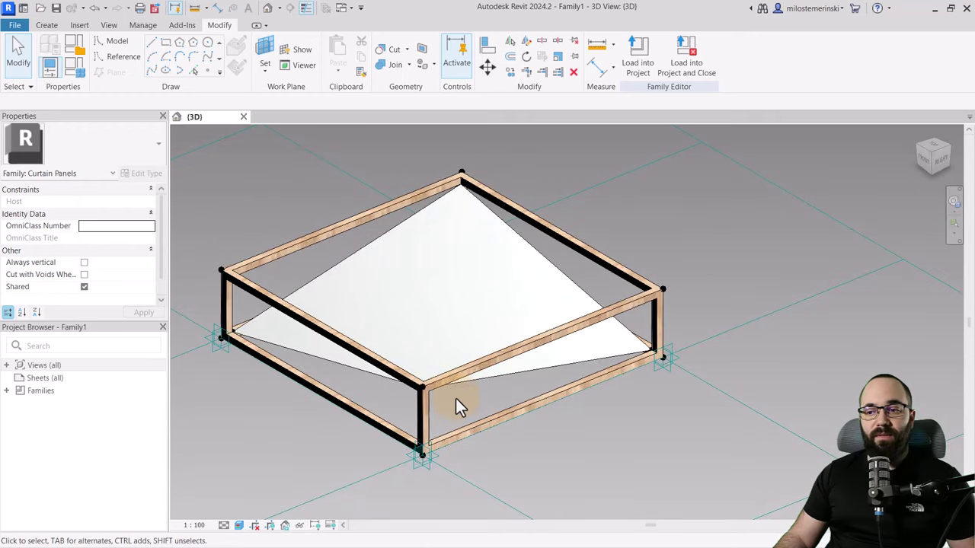
Step: Rotate the color image texture of the Frame parameter's Birch material to 90°
click(78, 70)
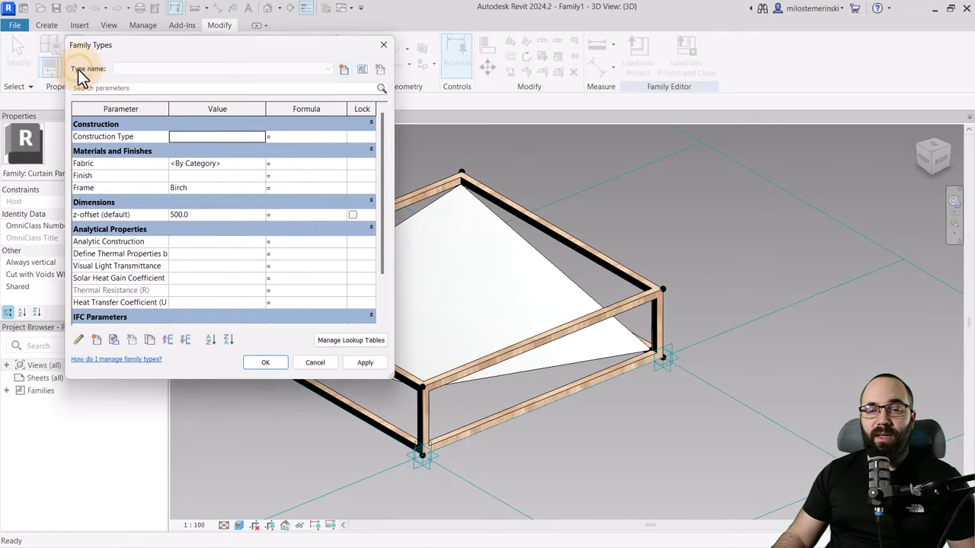
click(204, 187)
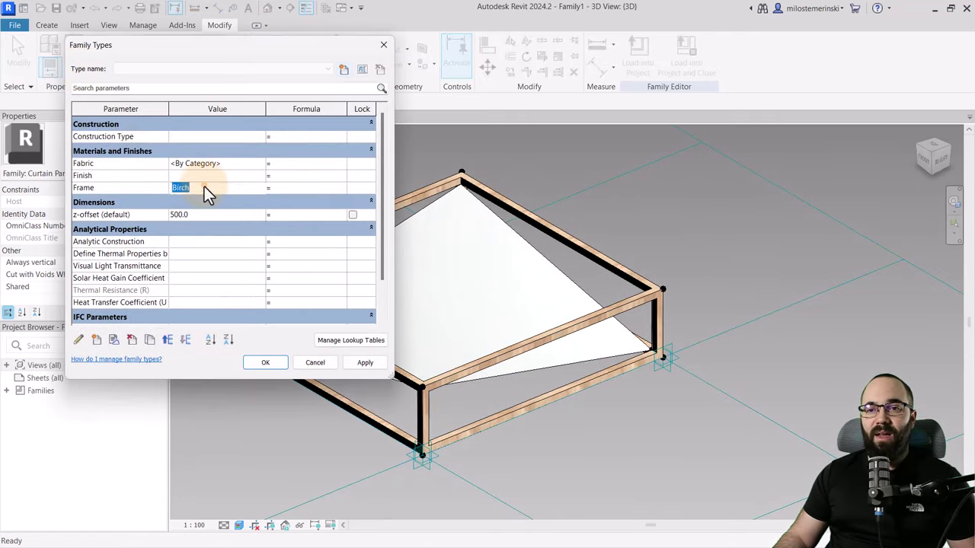
click(260, 187)
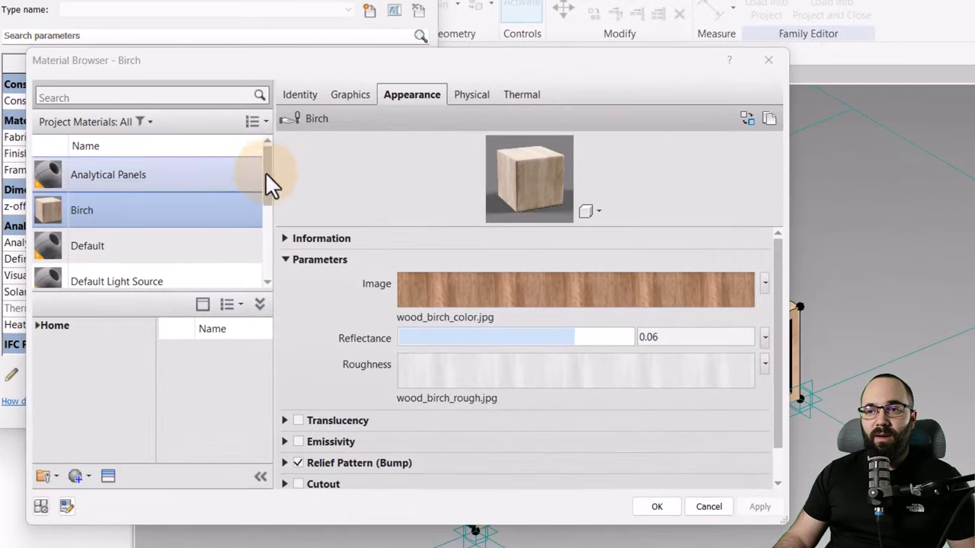
scroll(348, 341, down, 1)
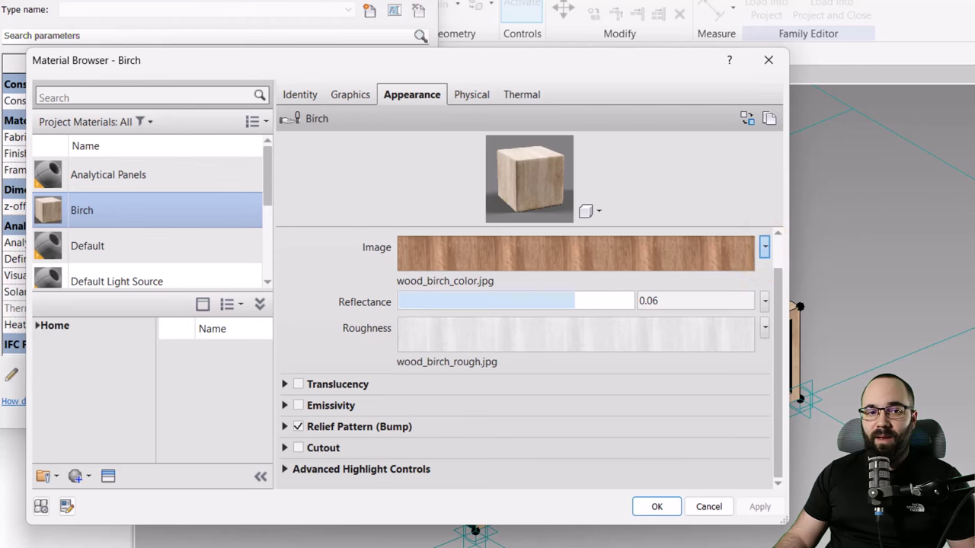
click(625, 248)
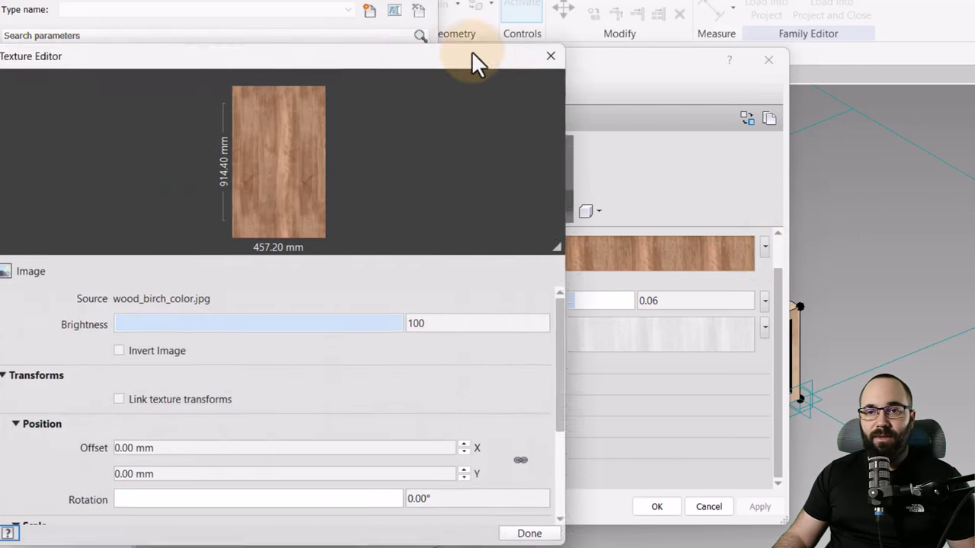
drag(472, 55, 618, 6)
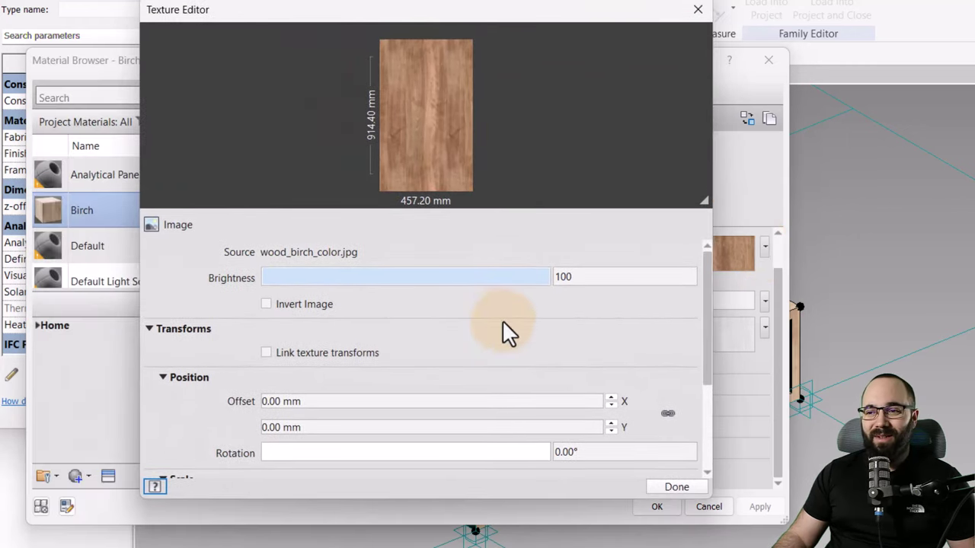
scroll(535, 326, down, 1)
click(535, 323)
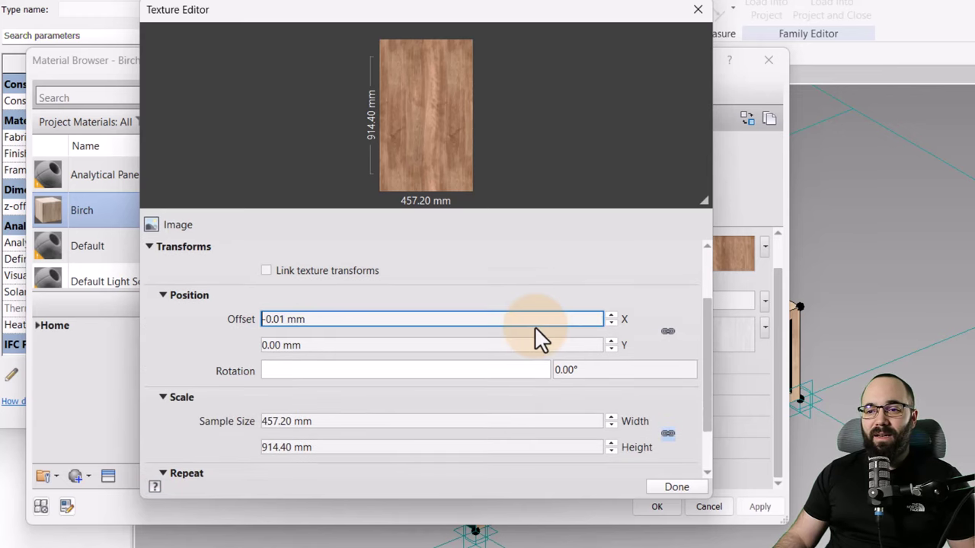
click(367, 372)
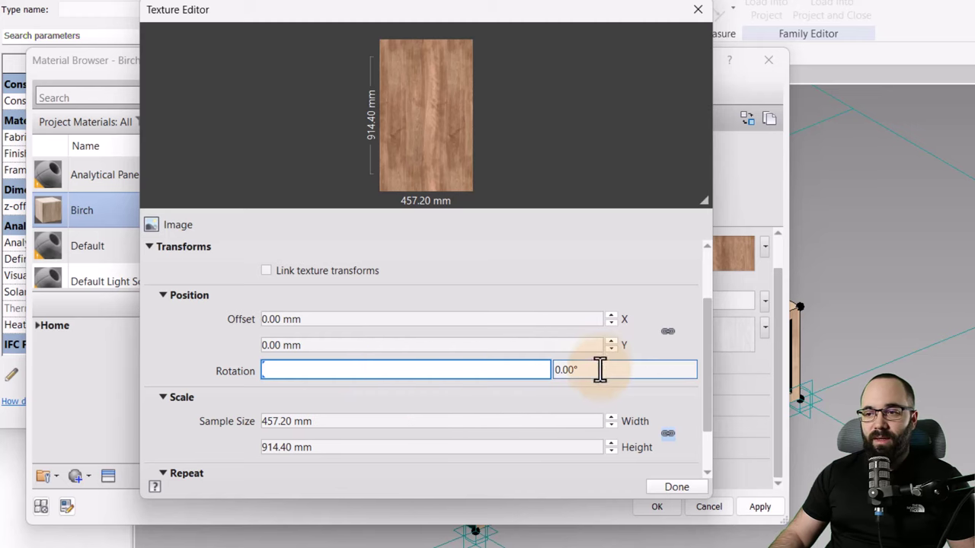
drag(576, 370, 542, 372)
text(90)
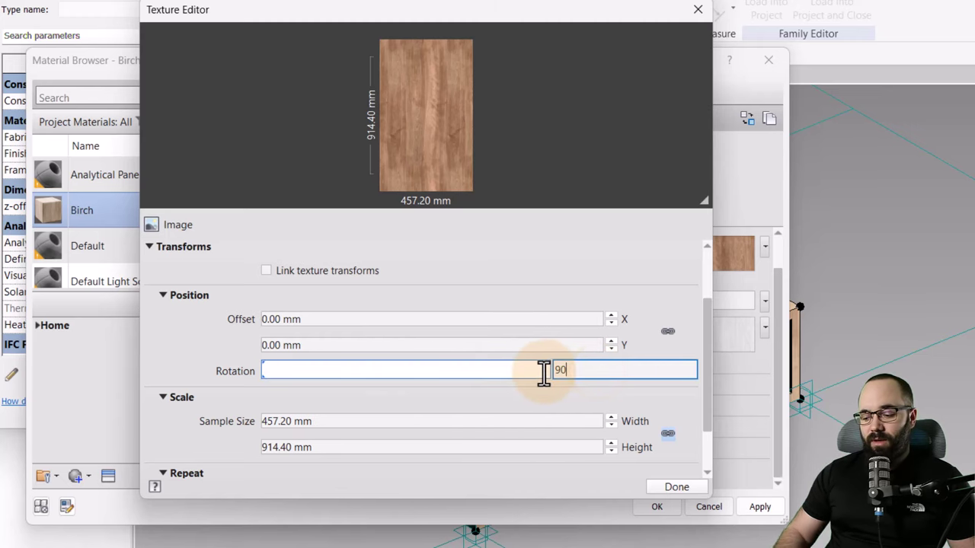
key(Return)
click(674, 486)
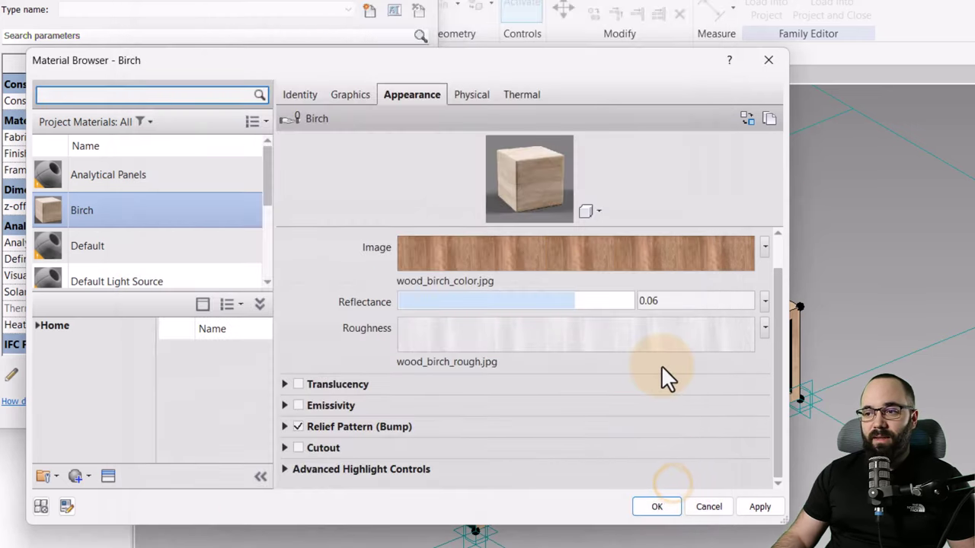
Step: Rotate the Birch material's relief pattern (bump) image to 90° and apply the material changes to the family
click(397, 428)
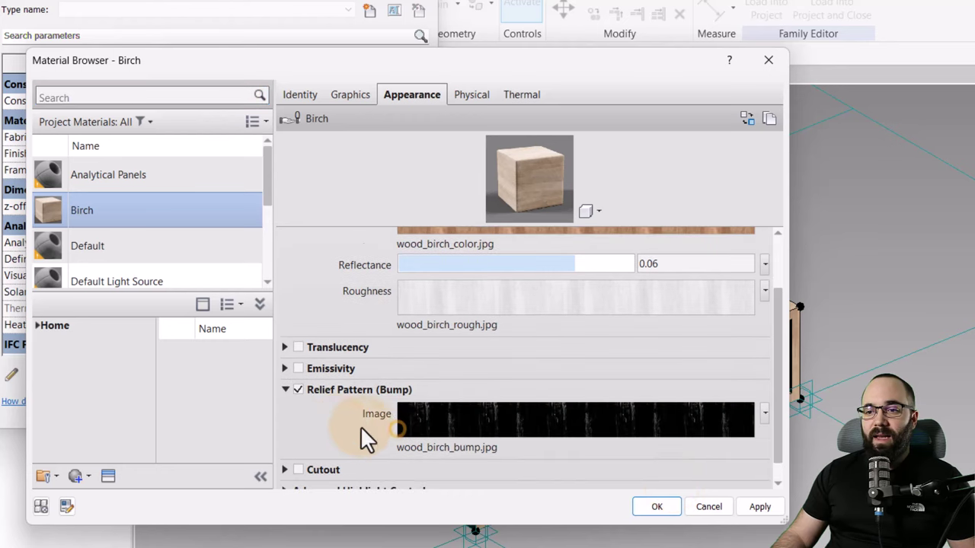
click(749, 418)
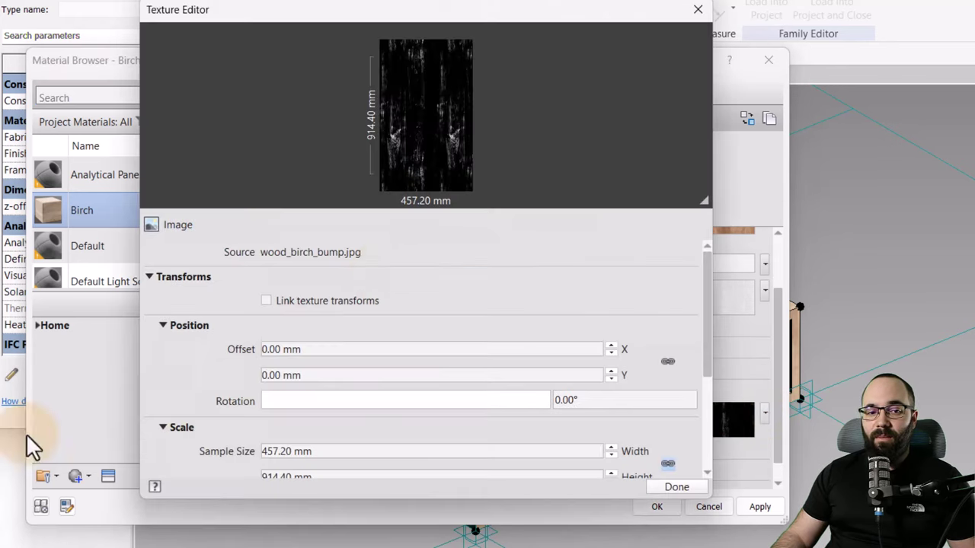
drag(708, 303, 703, 356)
click(587, 300)
key(Return)
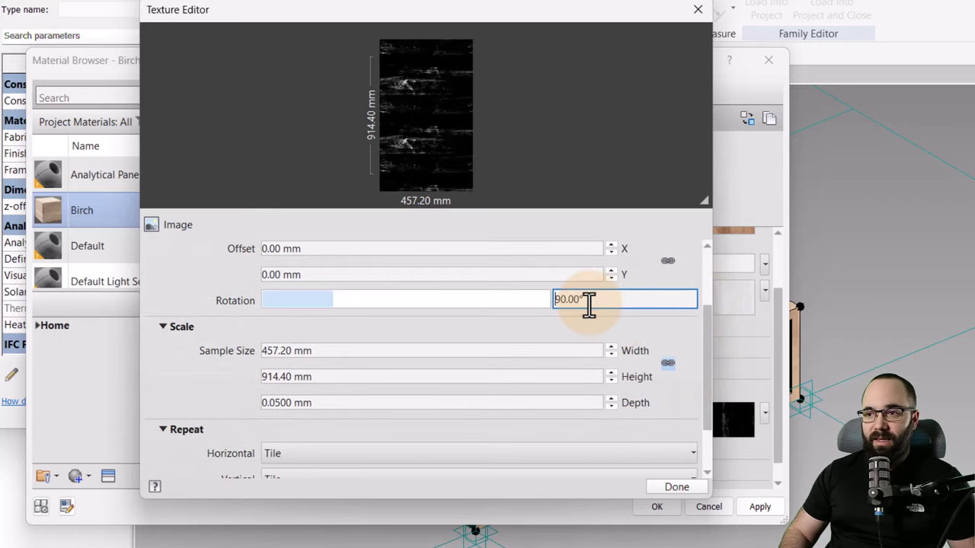
click(671, 487)
click(759, 506)
click(675, 505)
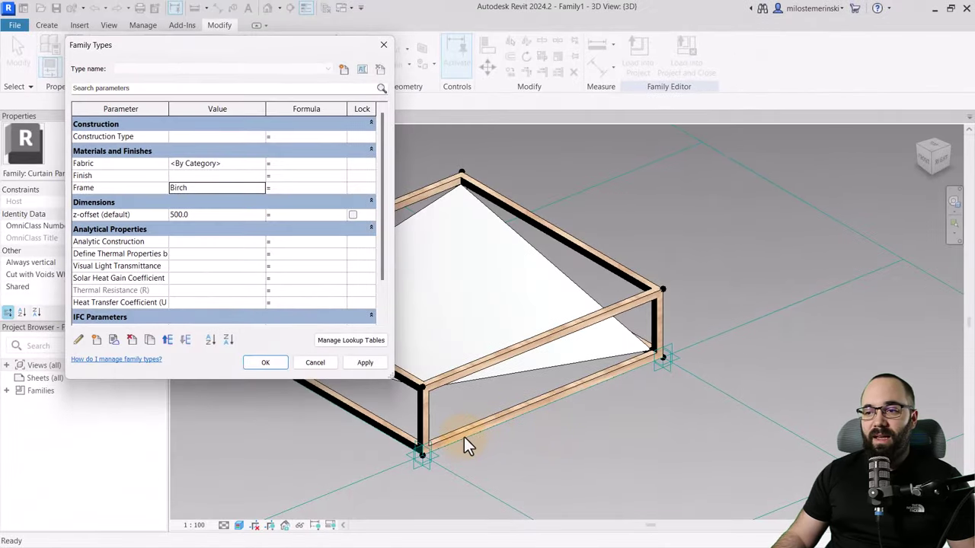
click(352, 364)
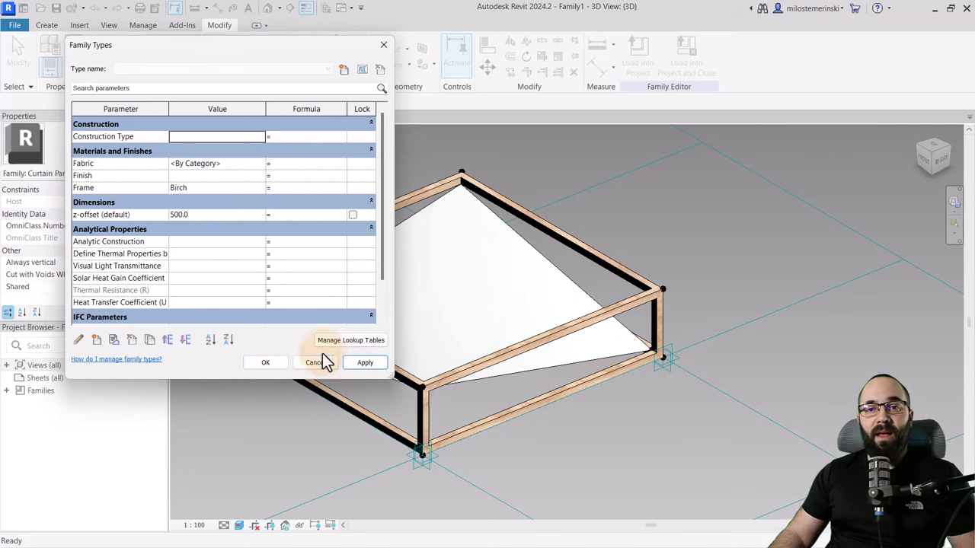
Step: Open the material choice for the Fabric parameter and create a new material for it
click(230, 165)
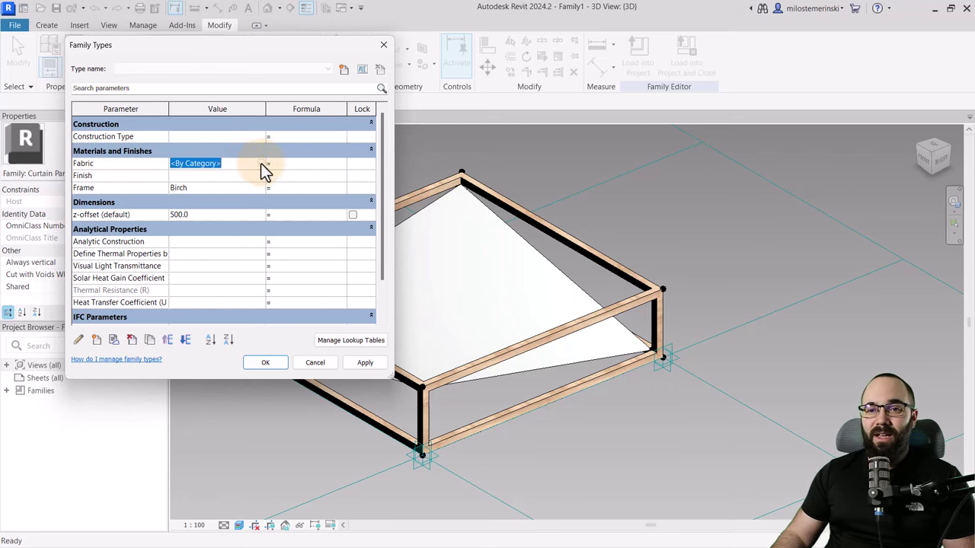
click(261, 162)
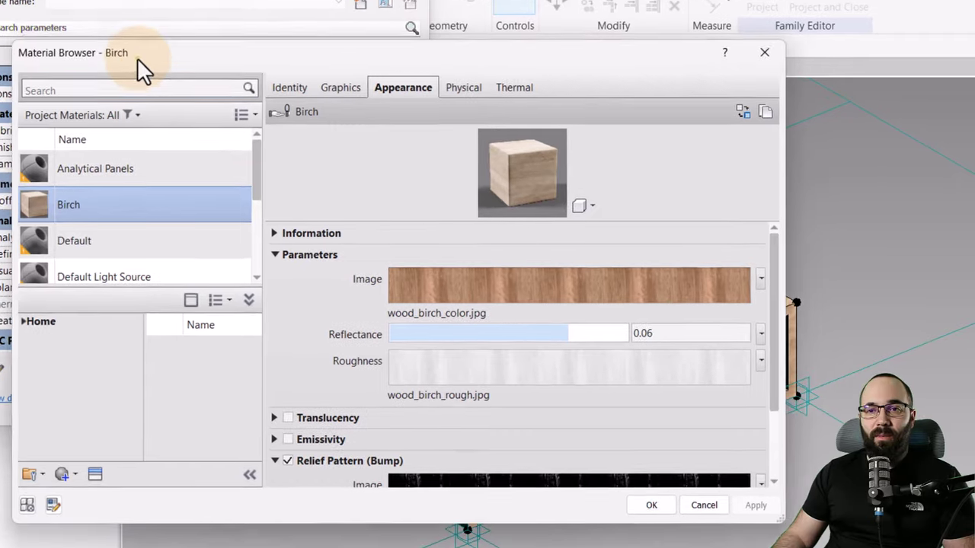
drag(137, 58, 147, 53)
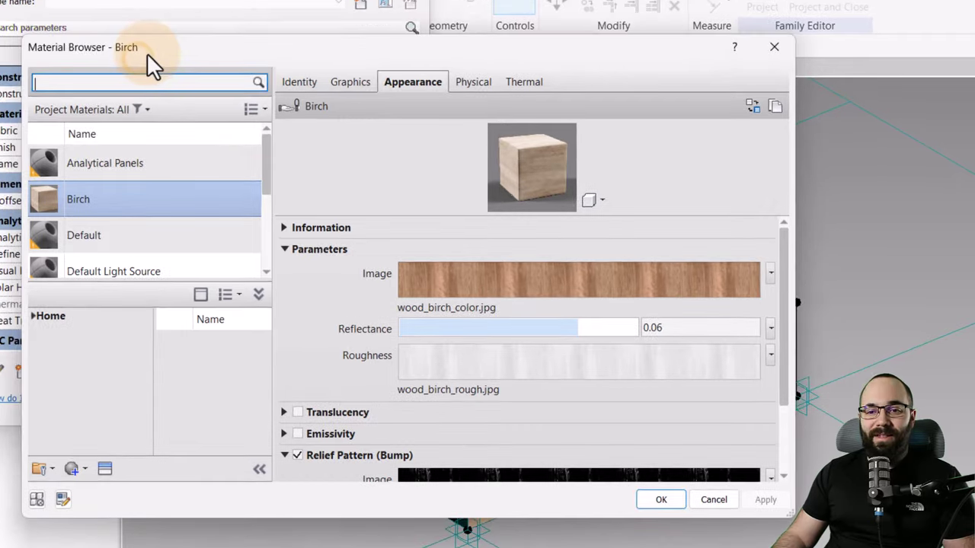
scroll(124, 218, down, 1)
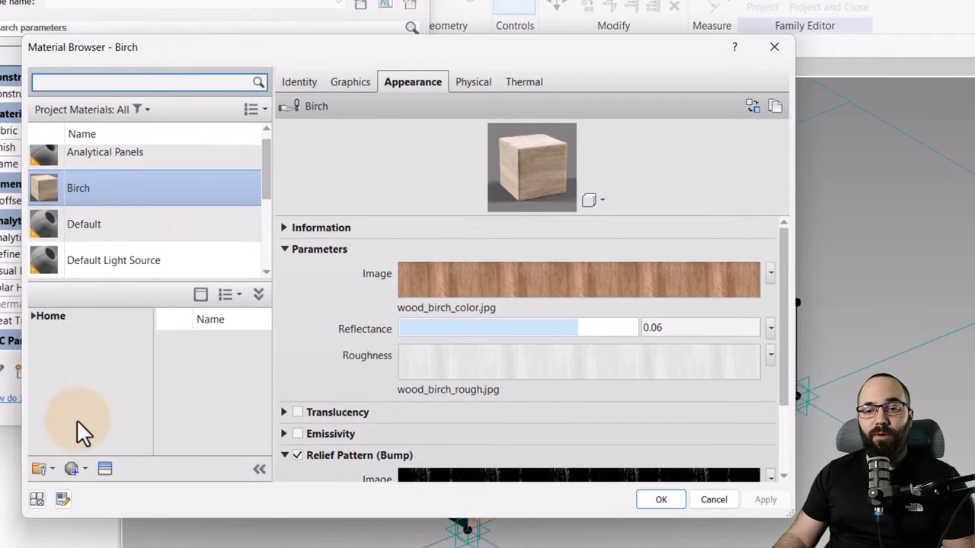
click(74, 469)
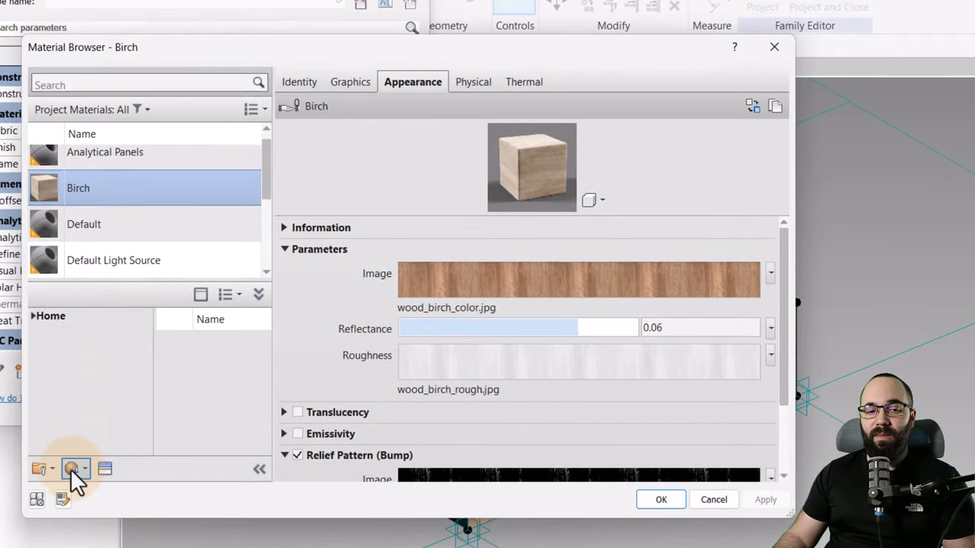
click(73, 468)
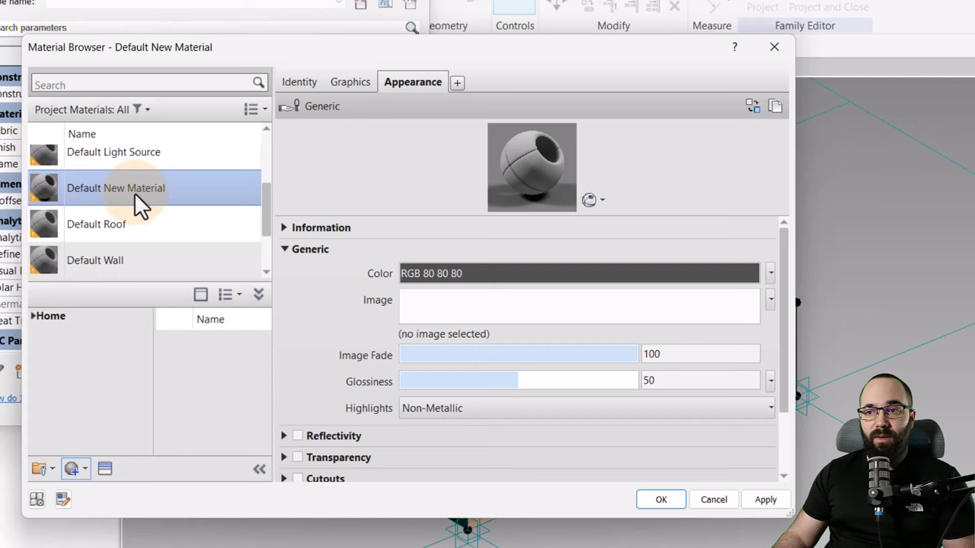
Step: Replace the new material's appearance asset with Burlap 1 from the Fabric category of the Appearance Library
click(753, 108)
drag(456, 38, 301, 118)
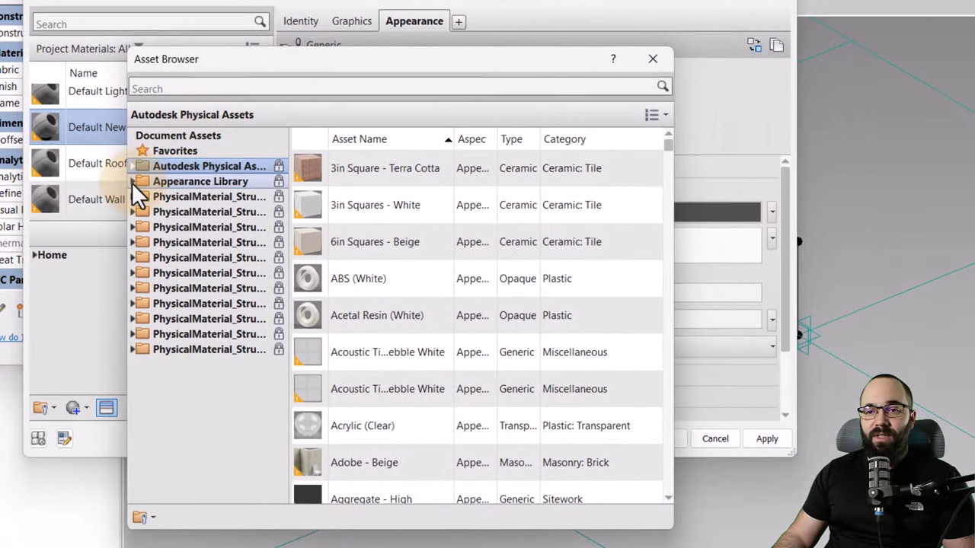
click(132, 182)
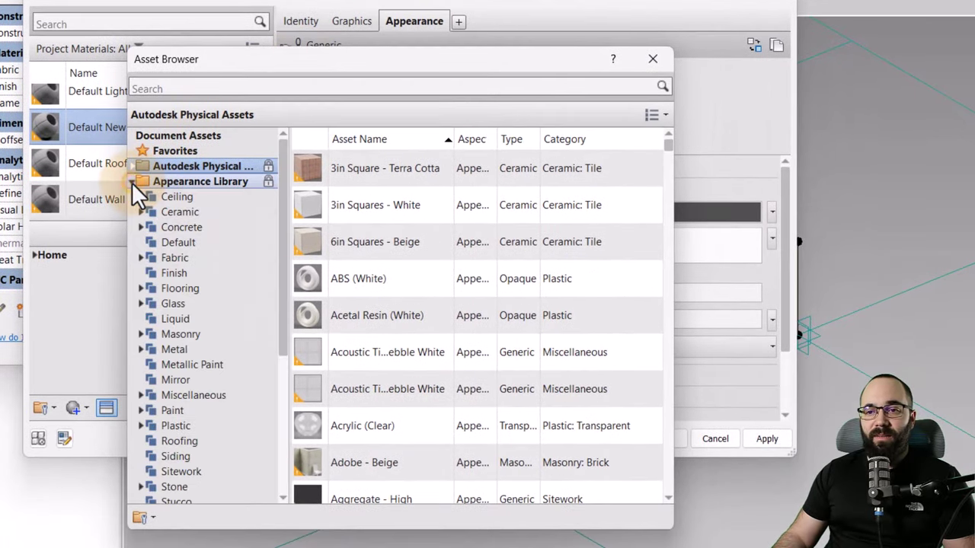
click(165, 258)
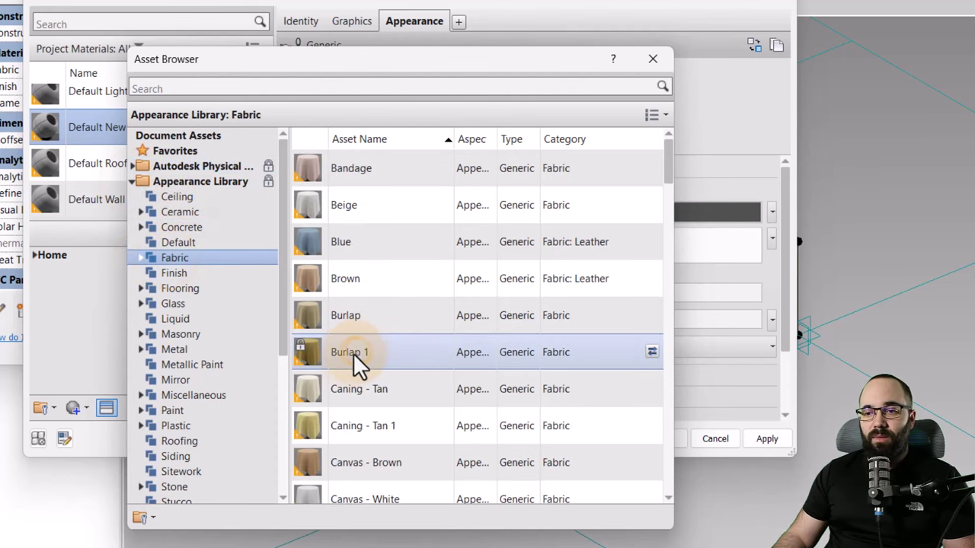
click(646, 354)
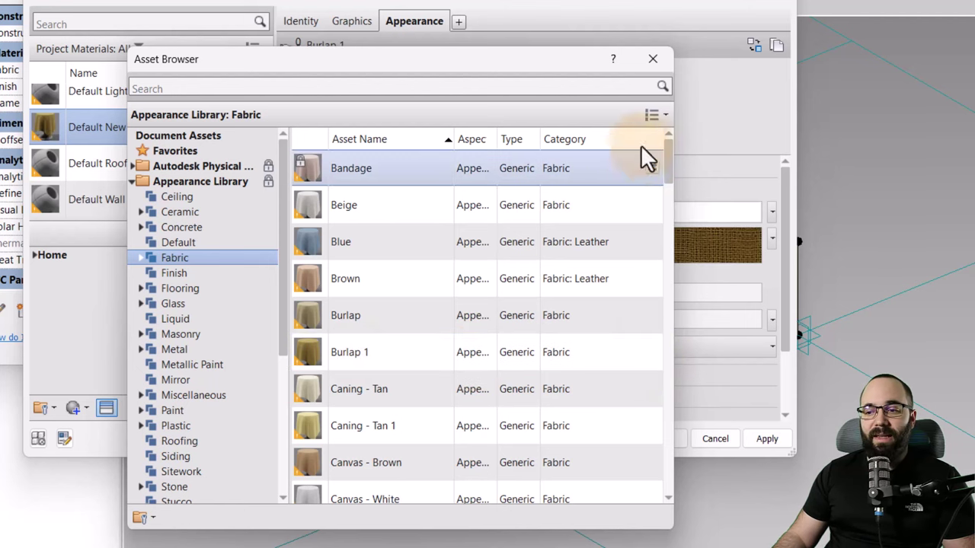
click(653, 60)
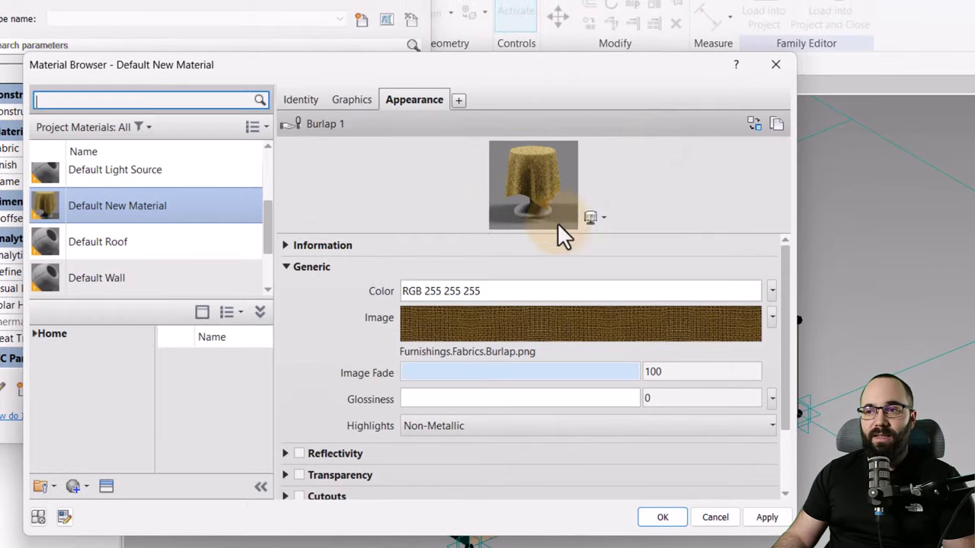
click(609, 173)
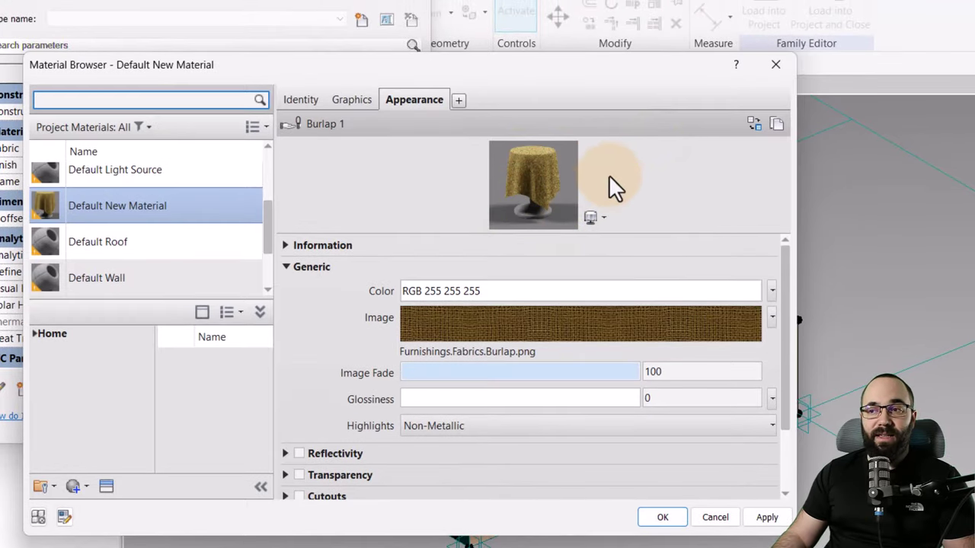
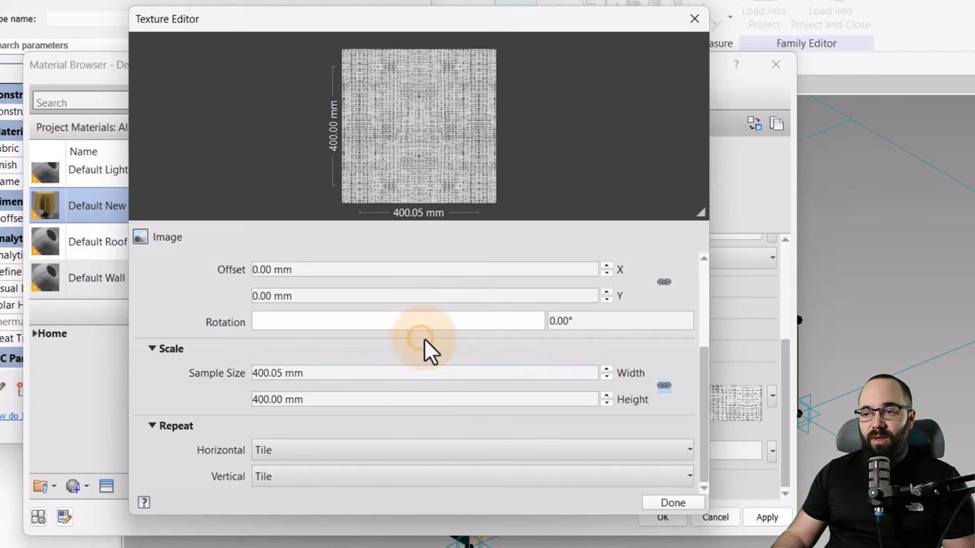
Step: Link the texture transforms of the burlap material's bump image and finish editing that texture
scroll(190, 366, up, 3)
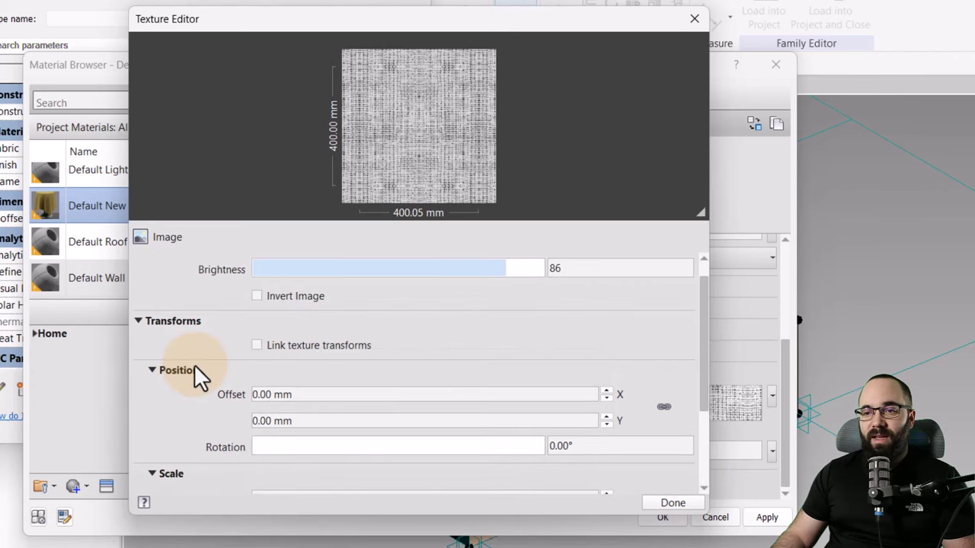
click(257, 345)
scroll(183, 400, down, 3)
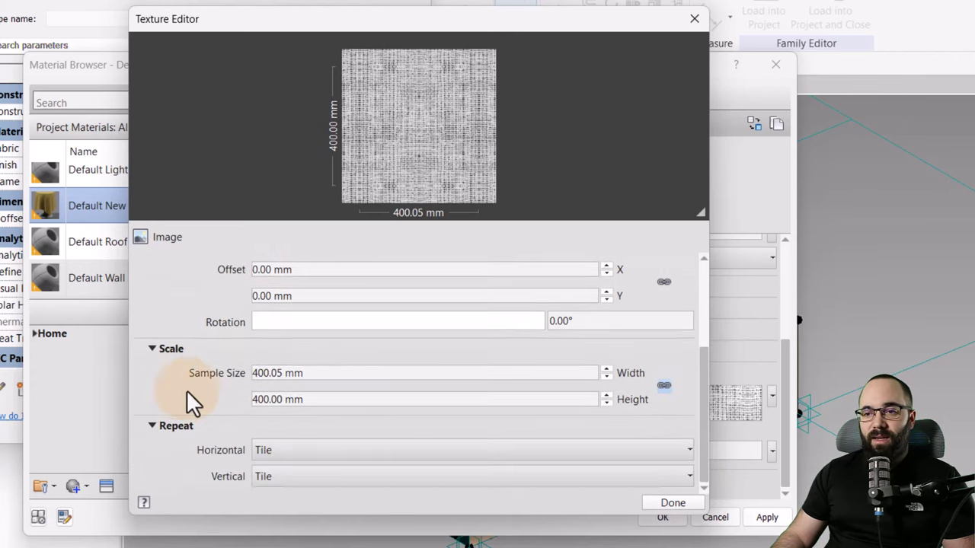
click(649, 512)
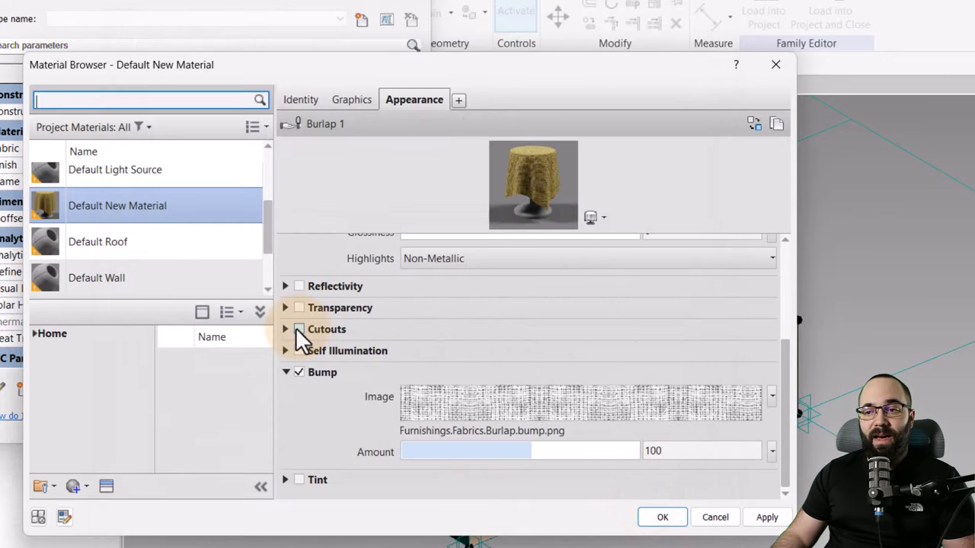
Step: Enable Cutouts on the burlap material and load the bump image file Furnishings.Fabrics.Burlap.bump.png as the cutout image
click(398, 448)
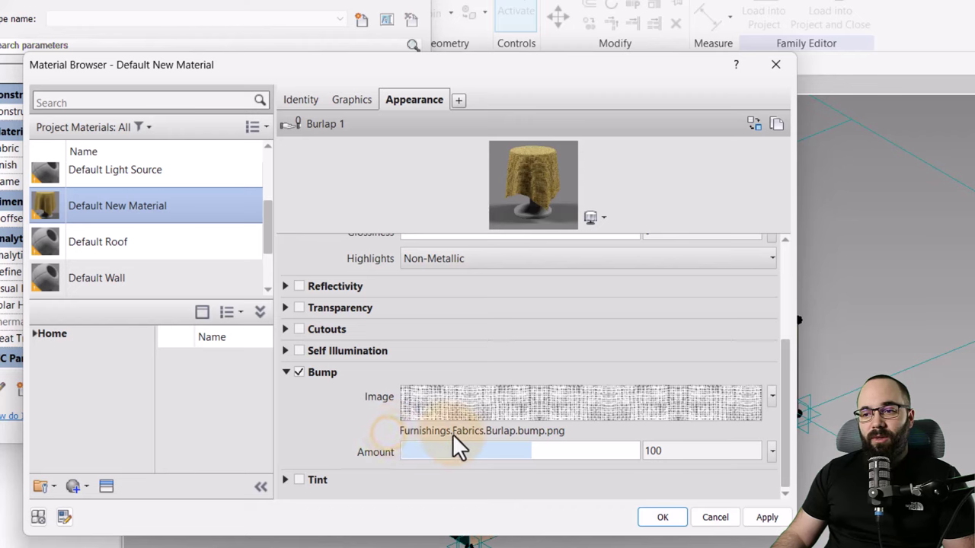
click(491, 435)
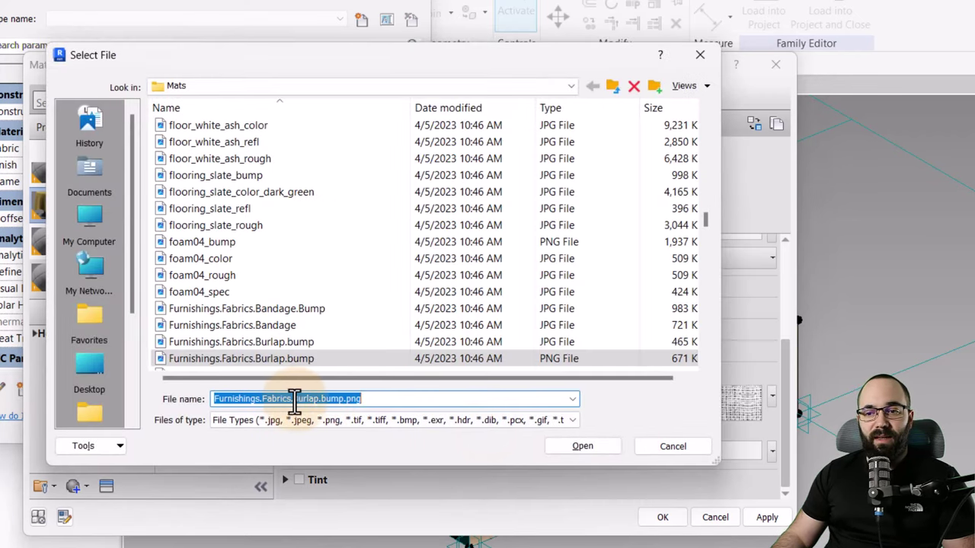
key(ctrl+c)
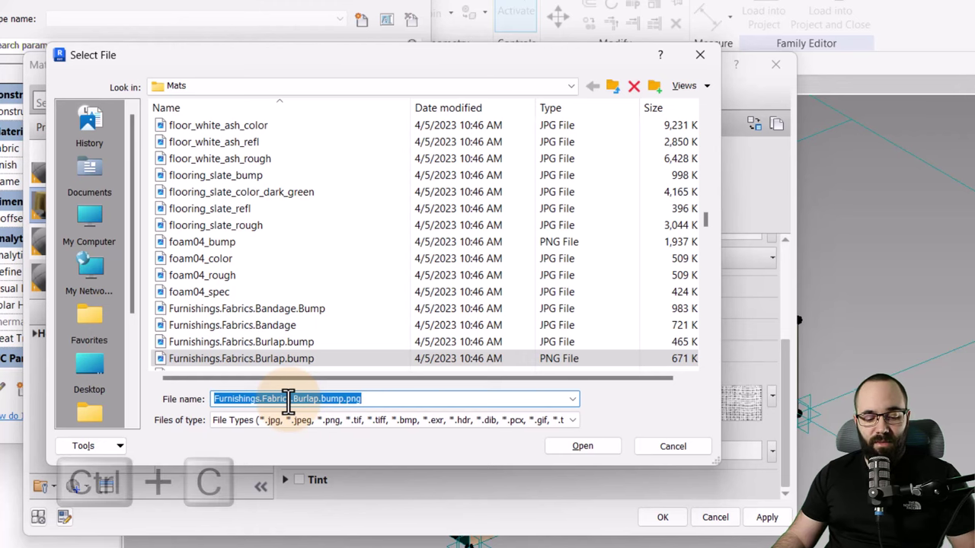
click(655, 451)
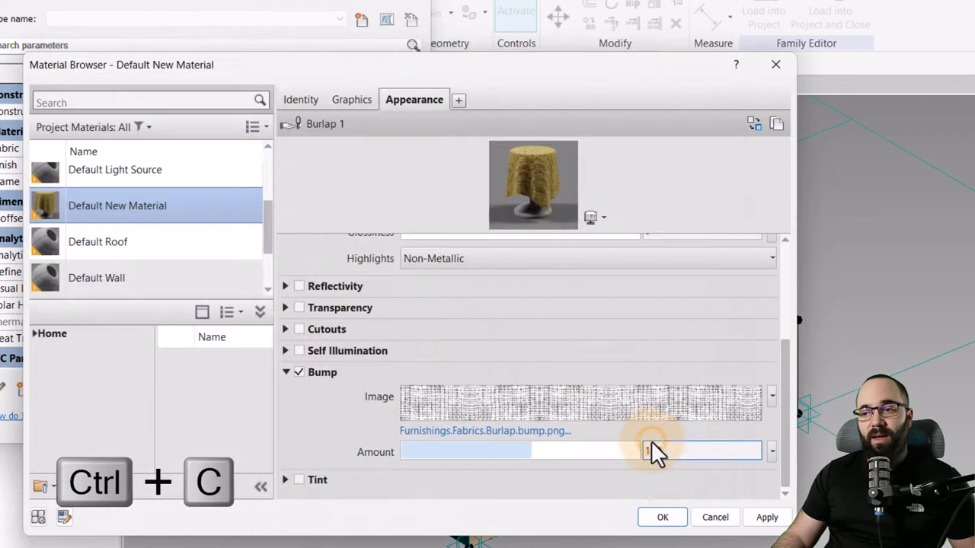
click(298, 329)
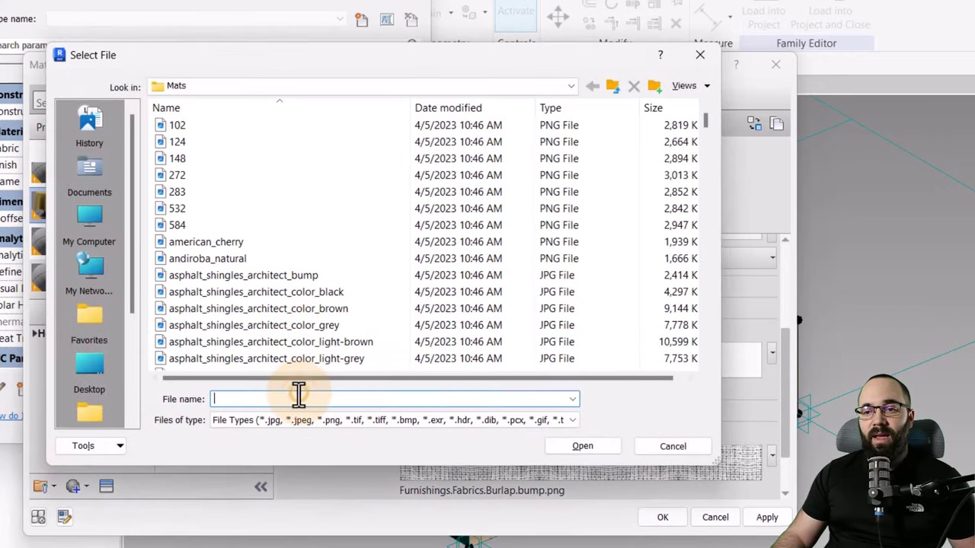
key(ctrl+v)
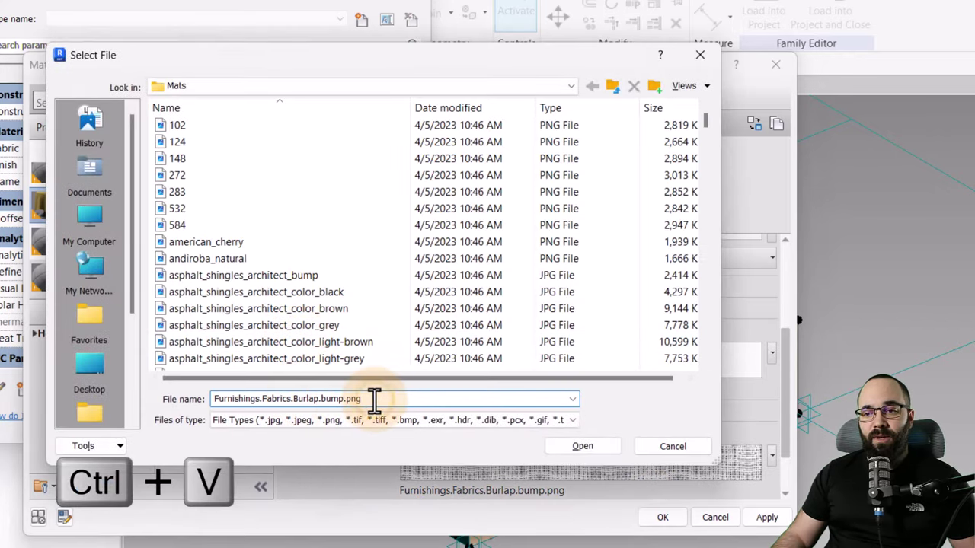
key(Return)
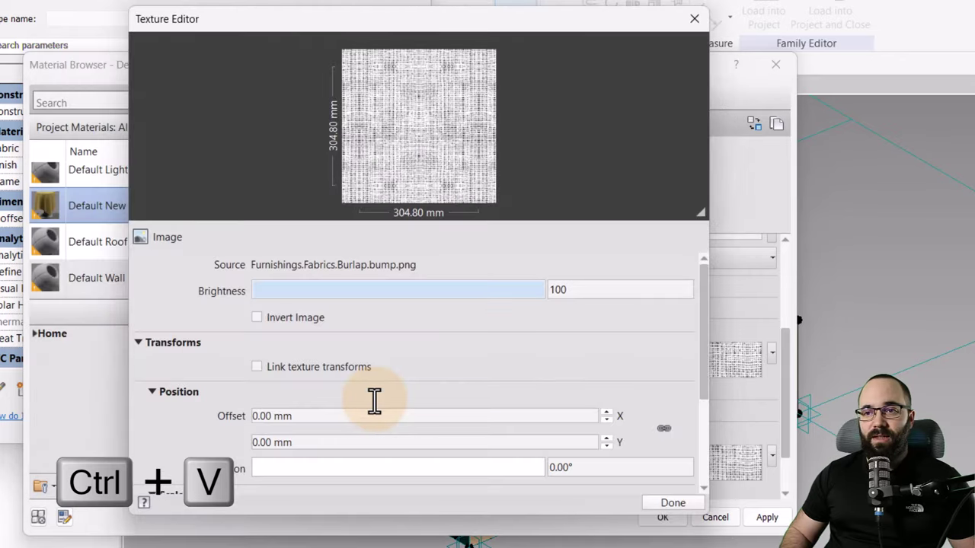
Step: Replace the source of the cutout image with Furnishings.Fabrics.Burlap.cutout.jpg
click(333, 272)
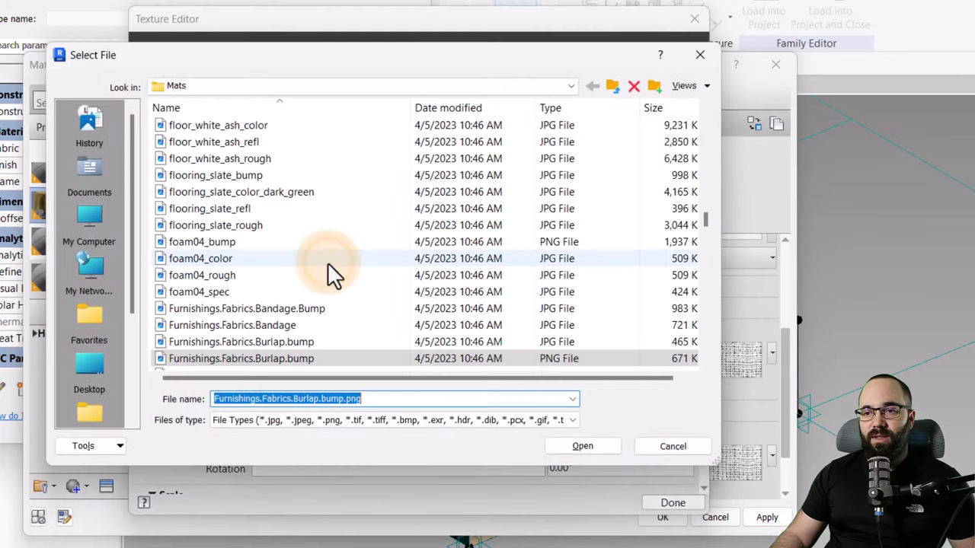
scroll(293, 350, down, 1)
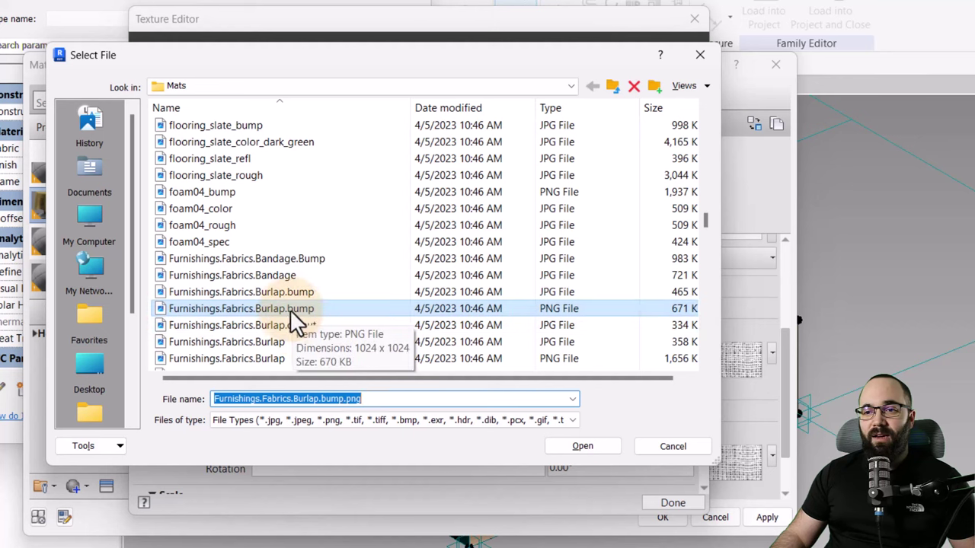
click(284, 327)
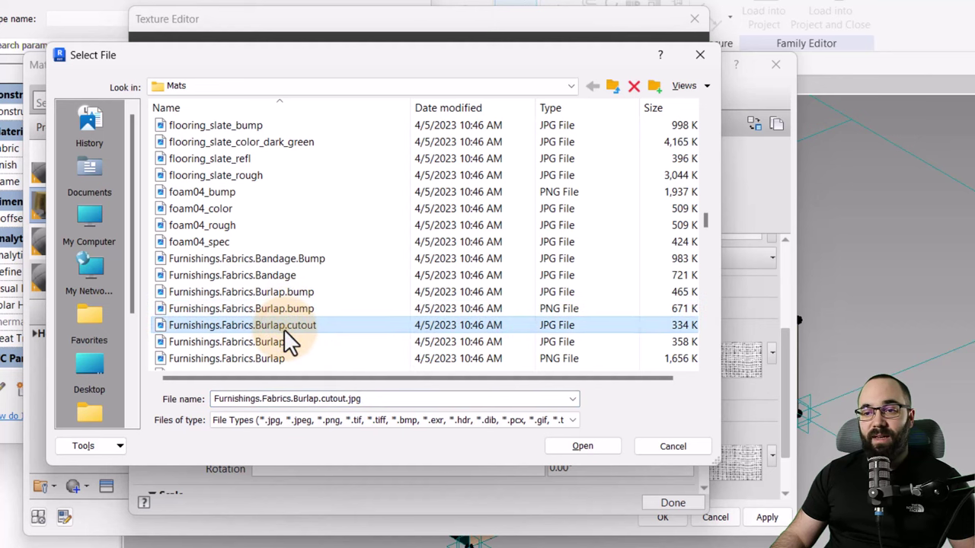
double_click(285, 332)
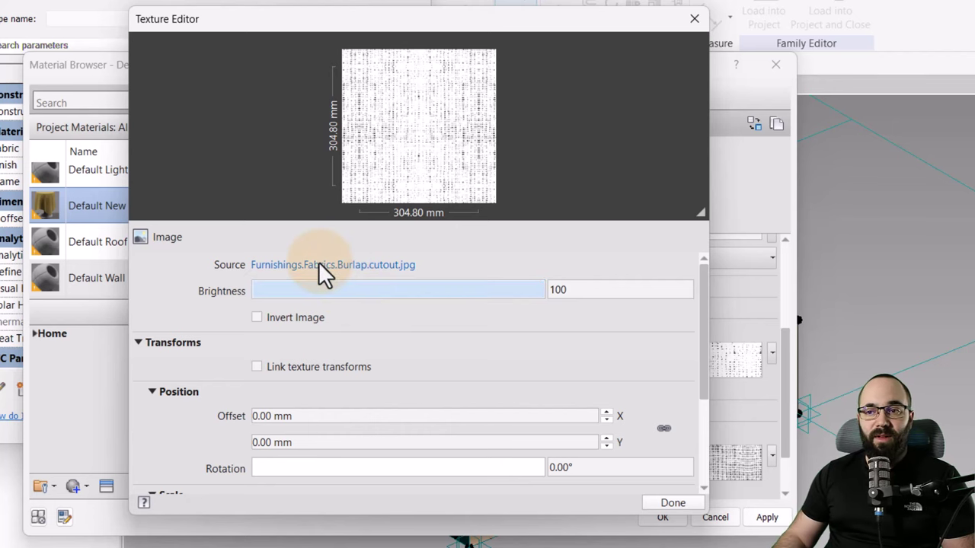
Step: Set the cutout texture's sample size to 400 mm and link its texture transforms
scroll(426, 350, down, 3)
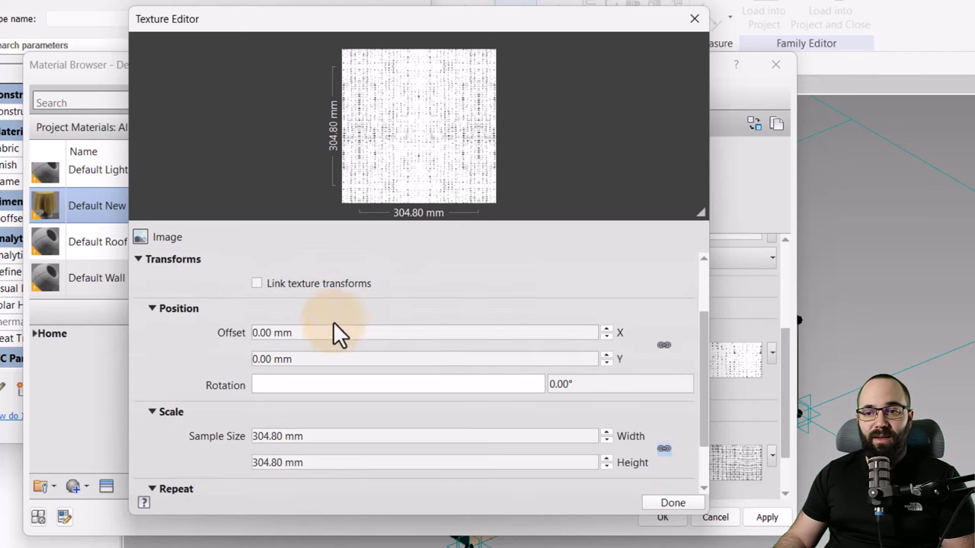
click(336, 393)
text(400)
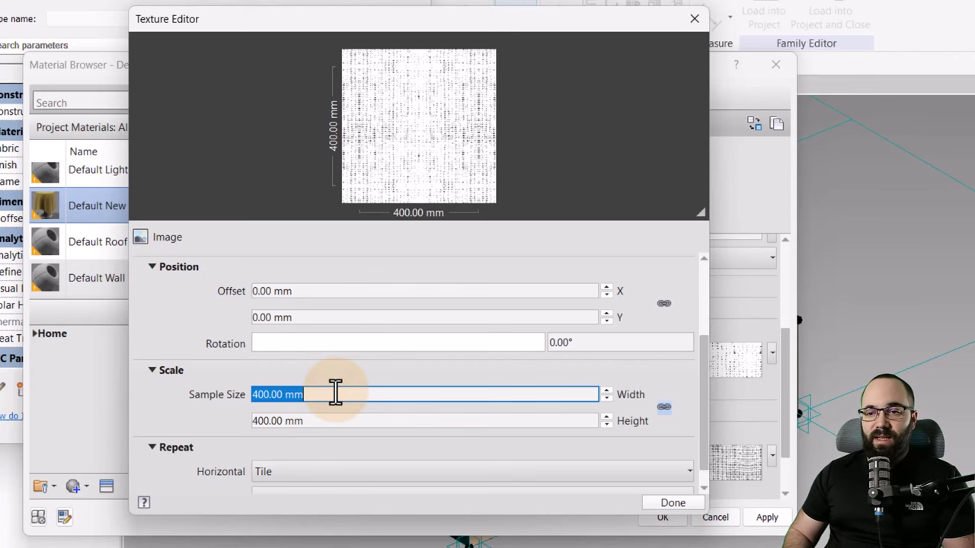
scroll(200, 387, up, 2)
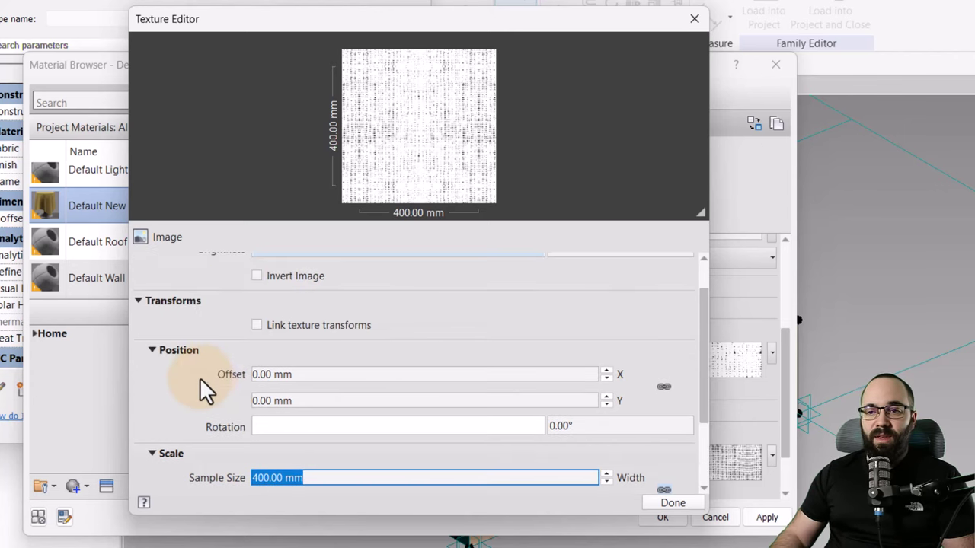
click(258, 325)
click(673, 503)
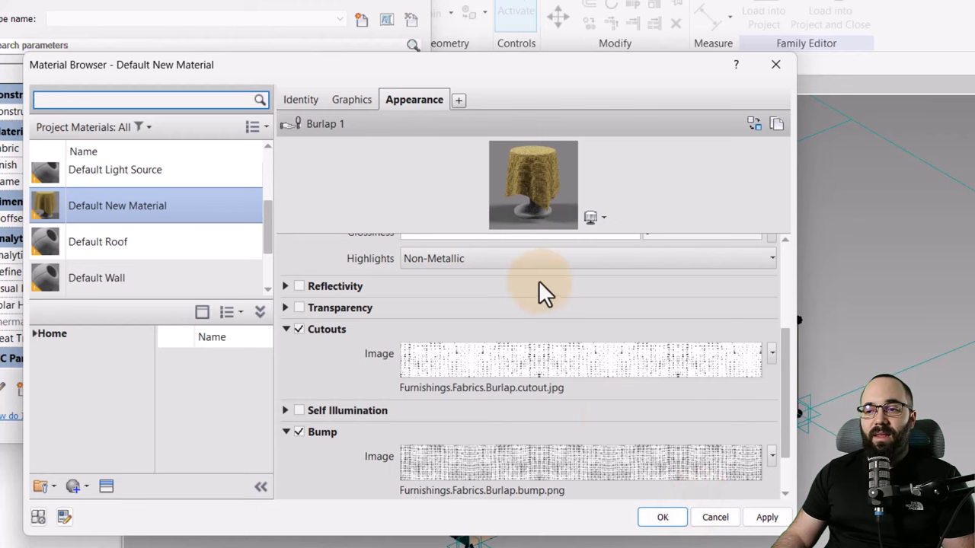
Step: Assign the burlap material to the Fabric parameter and apply the family type changes to the panel
scroll(337, 380, up, 5)
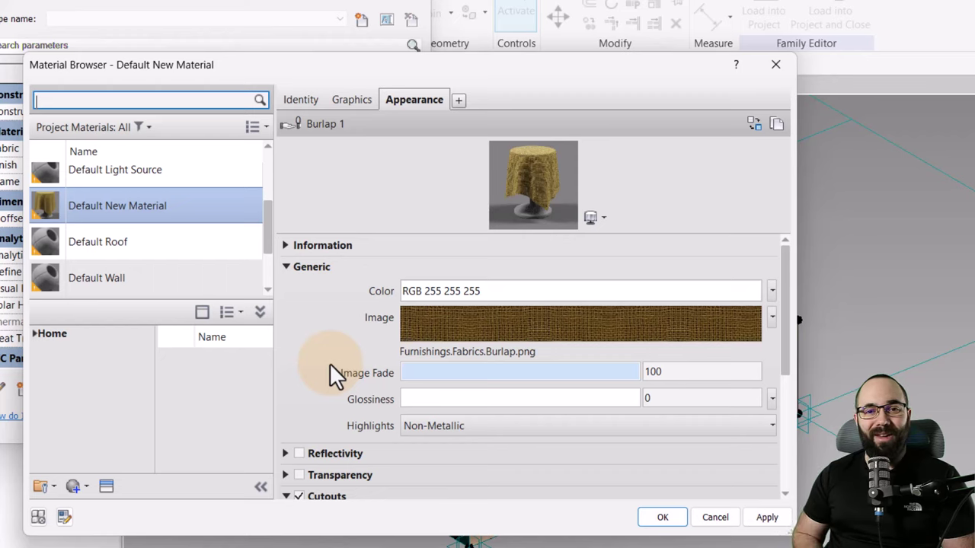
click(767, 517)
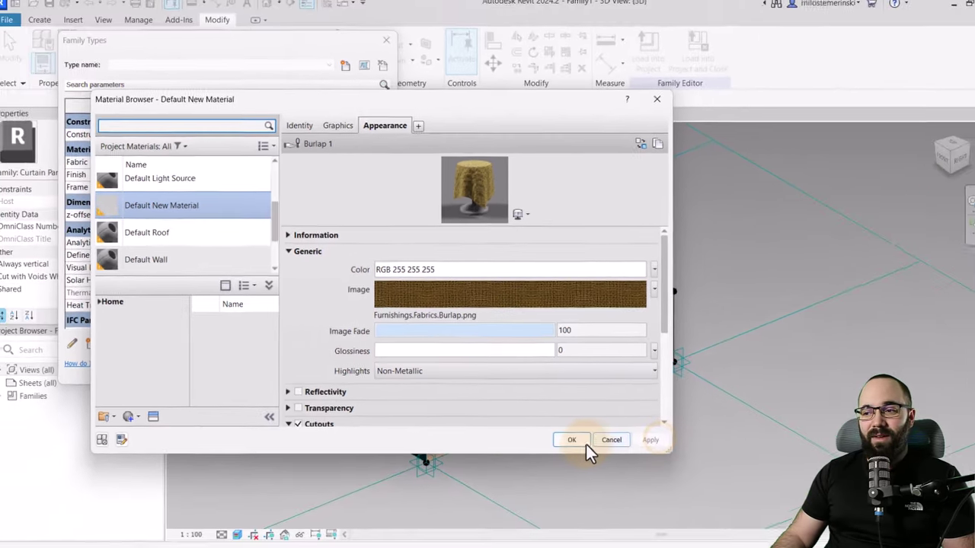
click(581, 441)
click(378, 369)
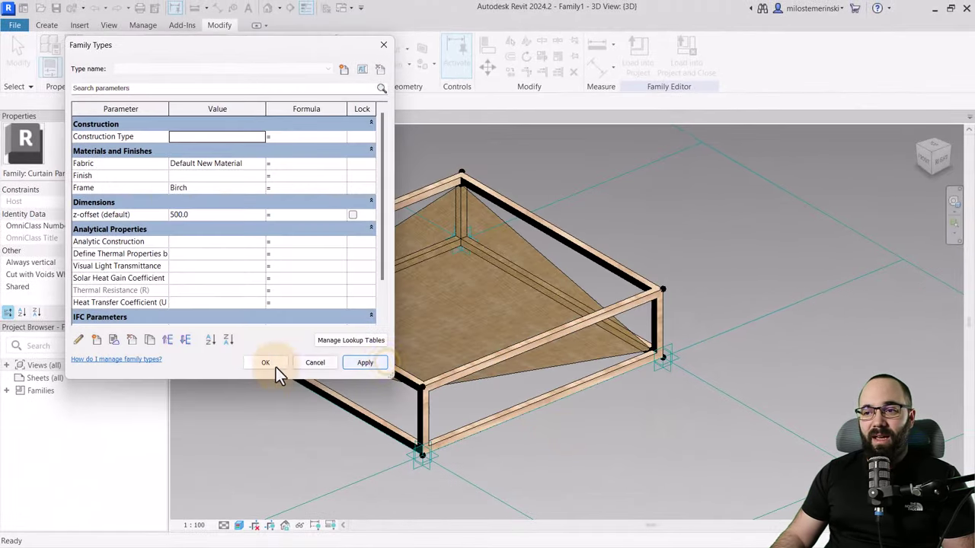
click(263, 363)
shift+middle_drag(587, 411, 561, 398)
scroll(572, 374, up, 5)
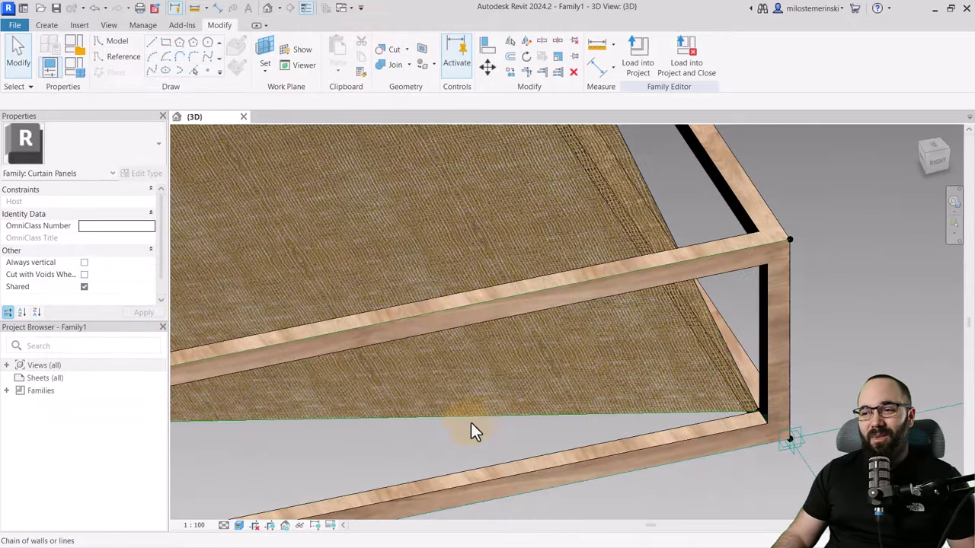
Step: Save the curtain panel family as Parametric Roof Module in the 24YT24_Craft Not Carbon Pavilion folder
shift+middle_drag(473, 429, 505, 436)
scroll(492, 370, down, 5)
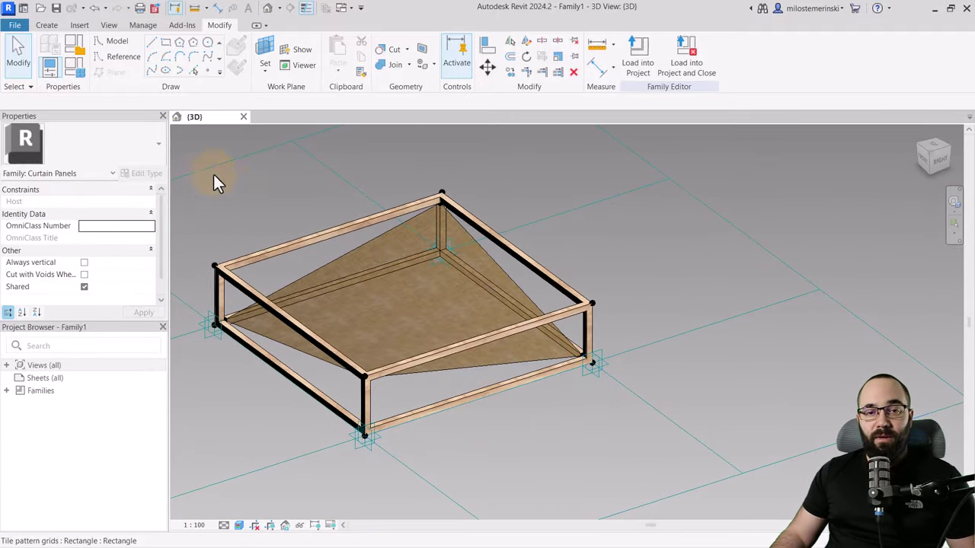
click(15, 26)
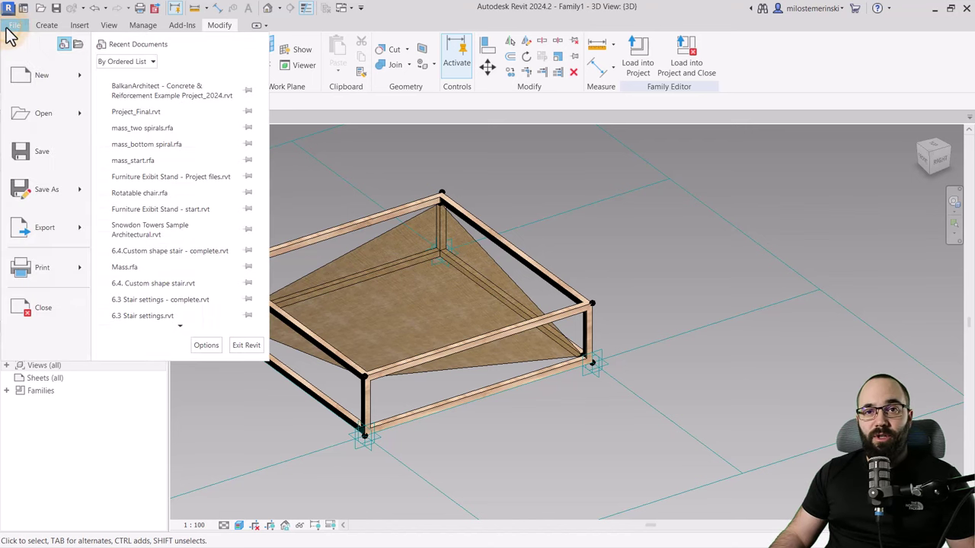
click(40, 155)
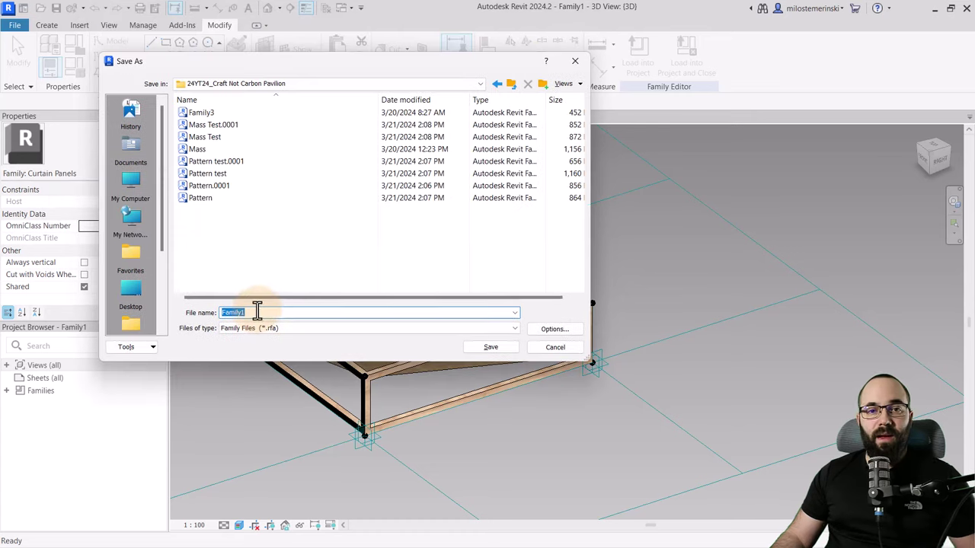
text(Parametric Roof Module)
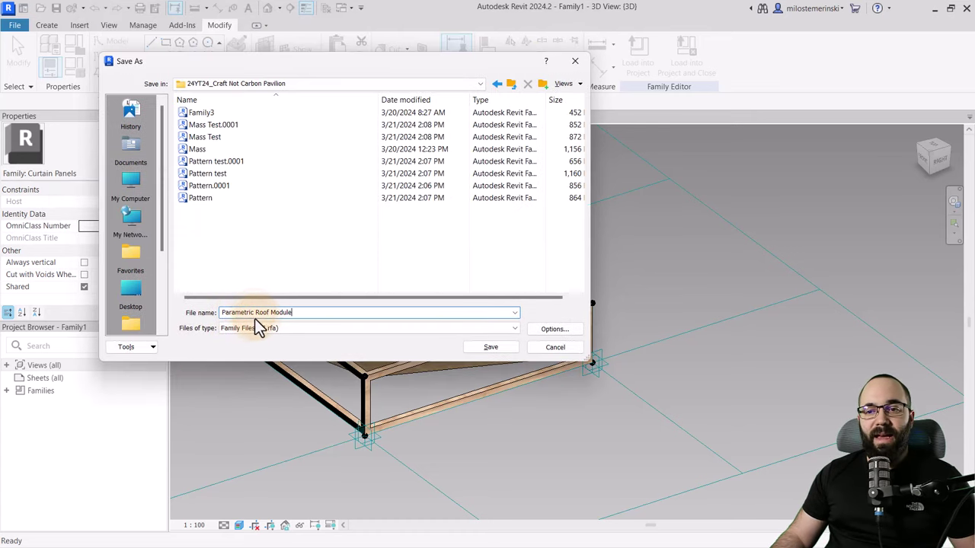
click(473, 351)
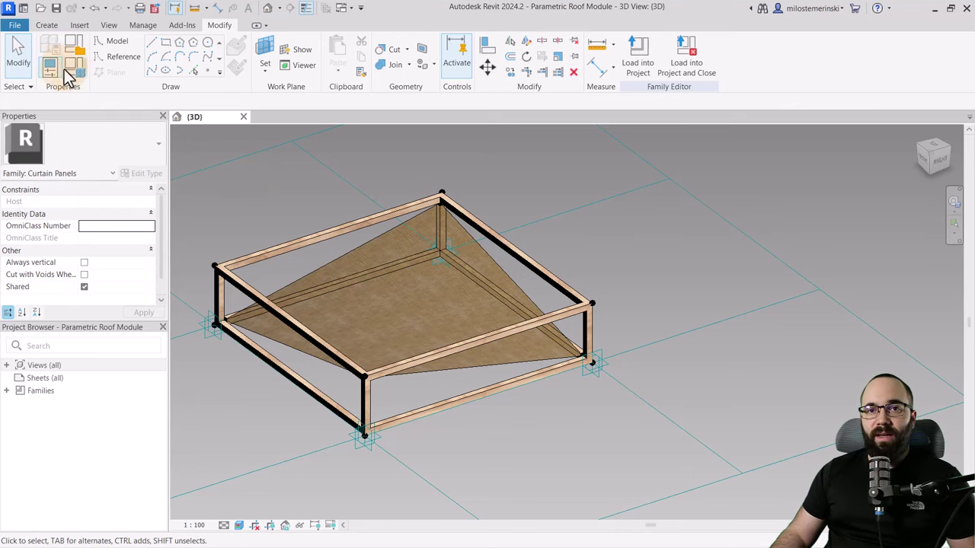
Step: Create a new conceptual mass family from the Metric Mass template
click(14, 26)
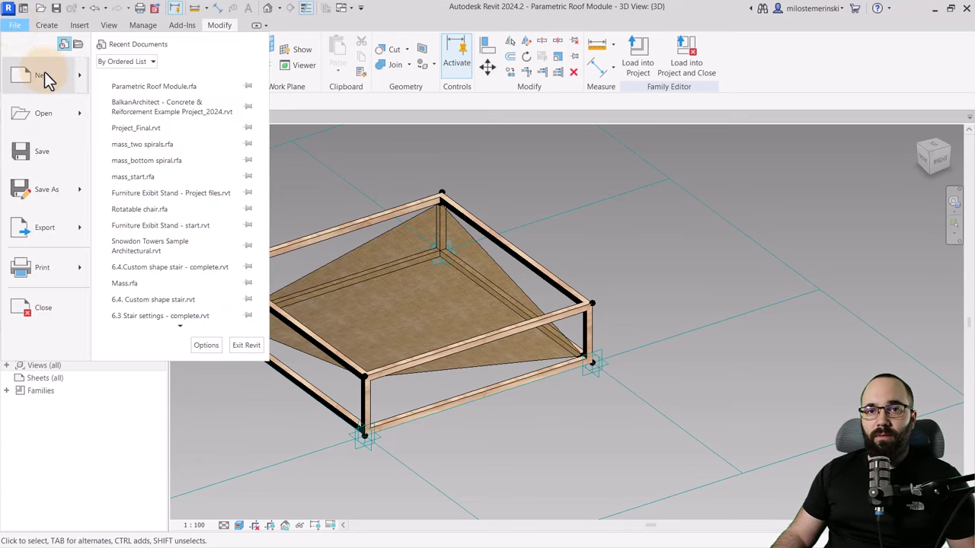
mouse_move(44, 71)
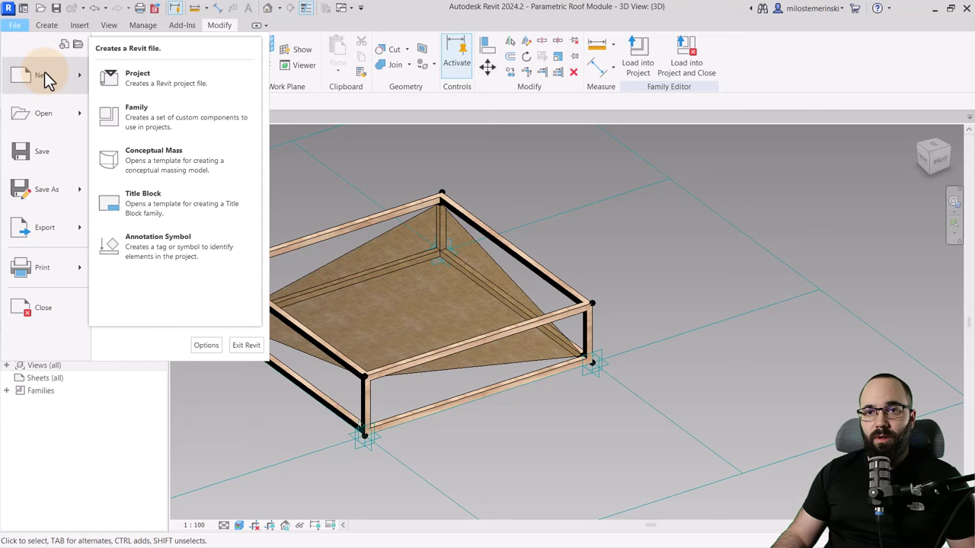
click(130, 165)
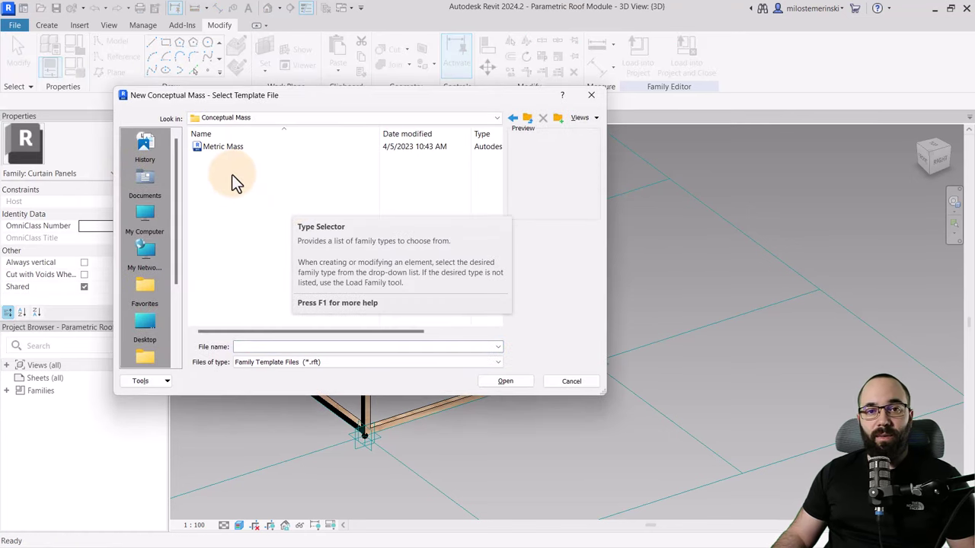
click(213, 149)
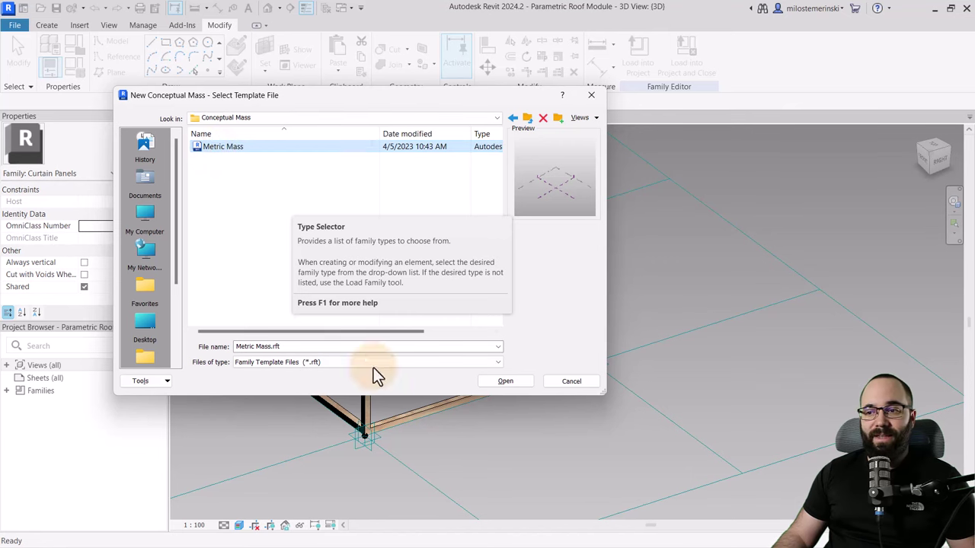
click(491, 383)
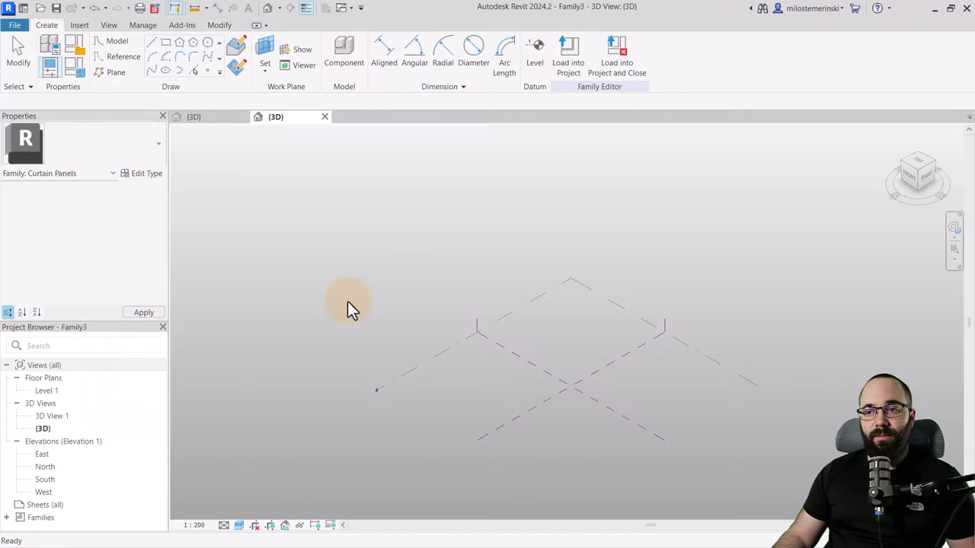
middle_drag(364, 309, 257, 285)
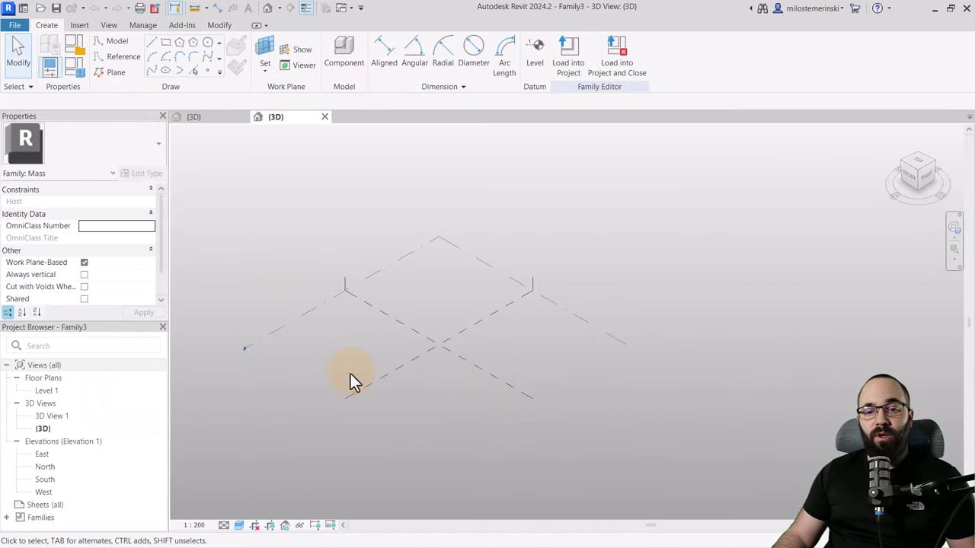
middle_drag(350, 381, 333, 377)
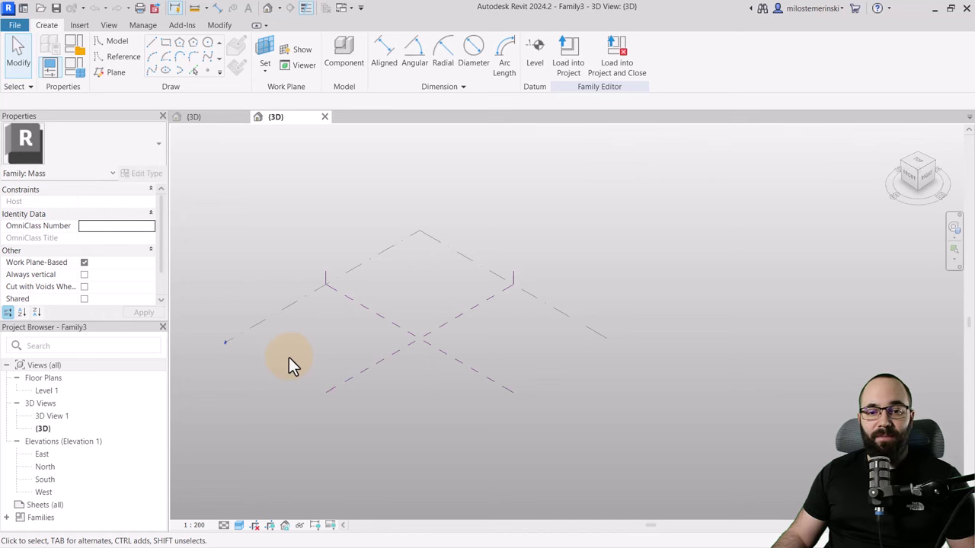
Step: In the South elevation, draw a horizontal reference plane about 5883 mm above Level 1, crossing the vertical centre plane
double_click(49, 479)
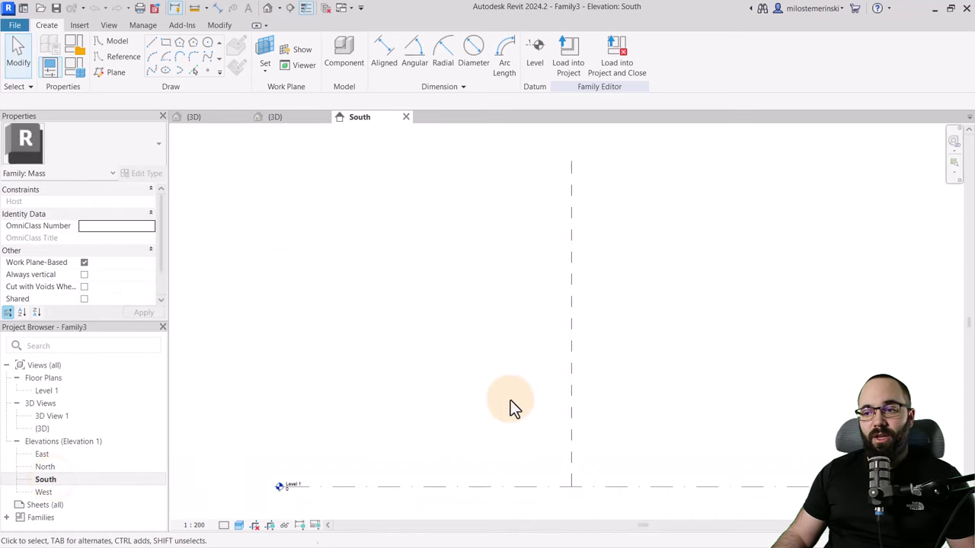
middle_drag(511, 407, 409, 400)
key(r)
key(p)
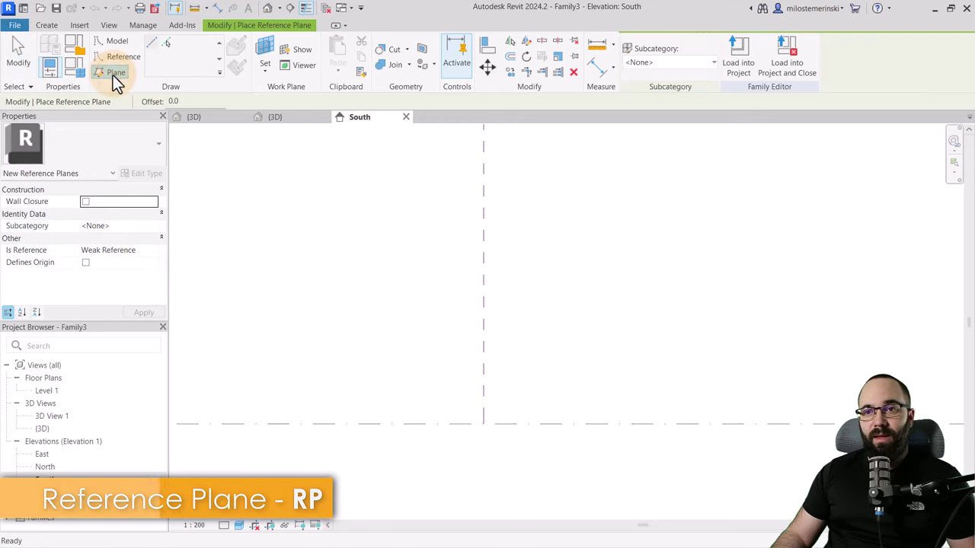
click(242, 351)
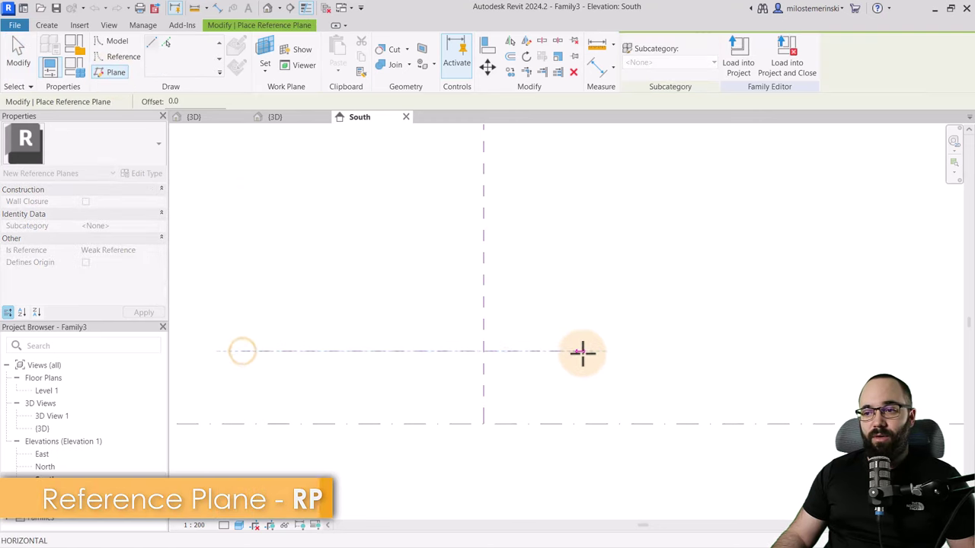
click(731, 350)
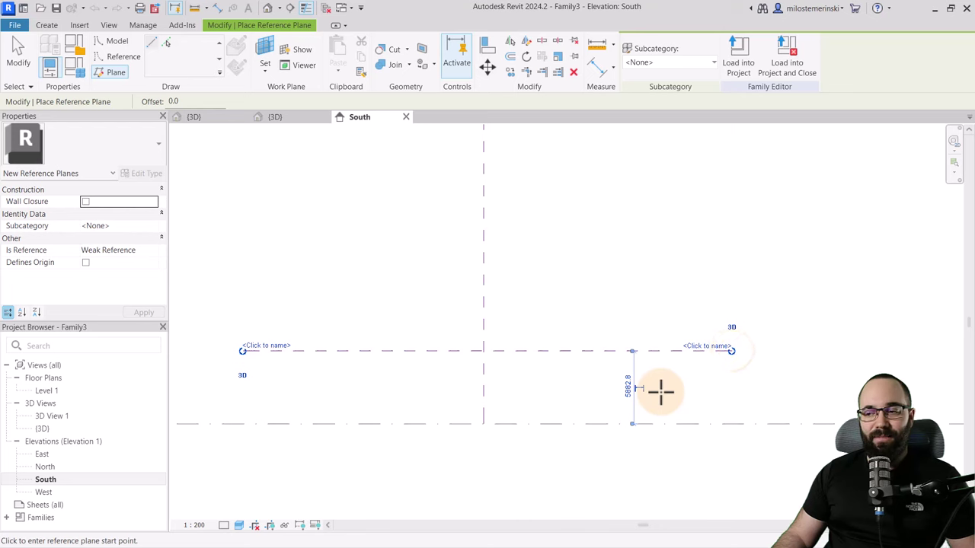
key(Escape)
Step: Set the new horizontal reference plane's height above Level 1 to 2500 mm
click(579, 351)
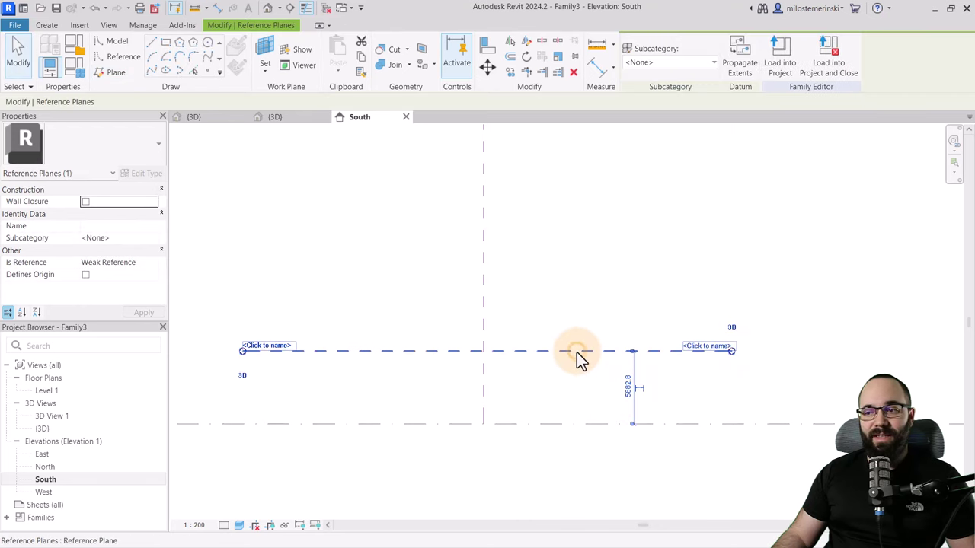
click(625, 388)
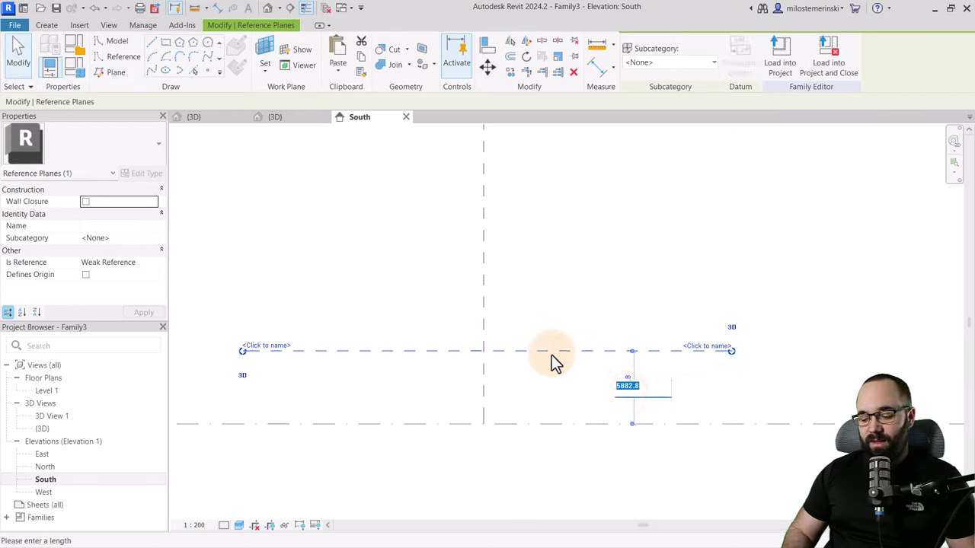
text(2500)
key(Return)
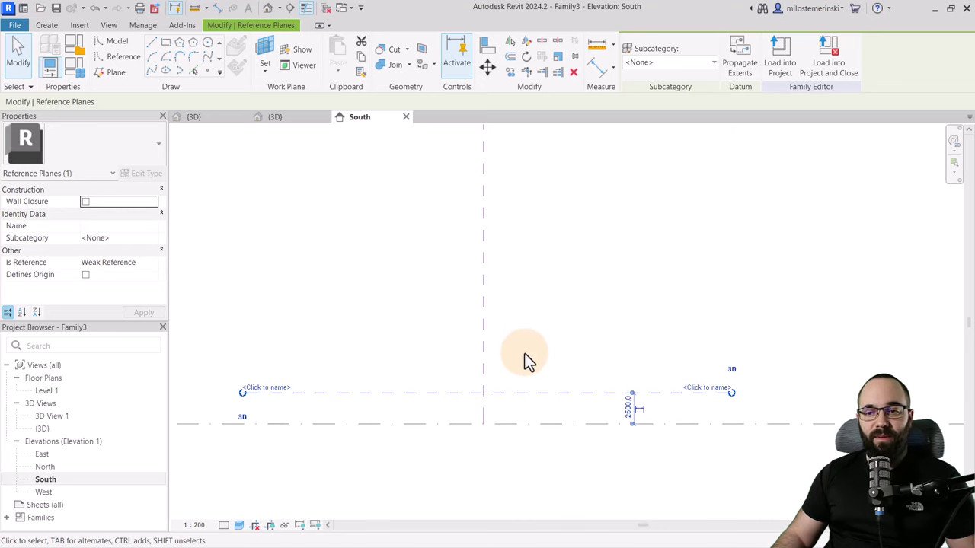
Step: Name the horizontal reference plane "roof bottom"
click(279, 389)
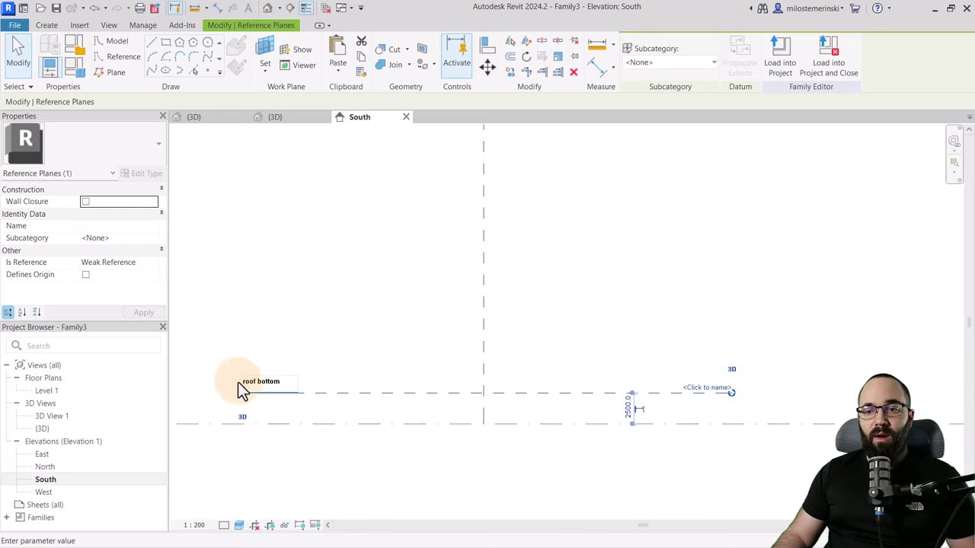
click(335, 332)
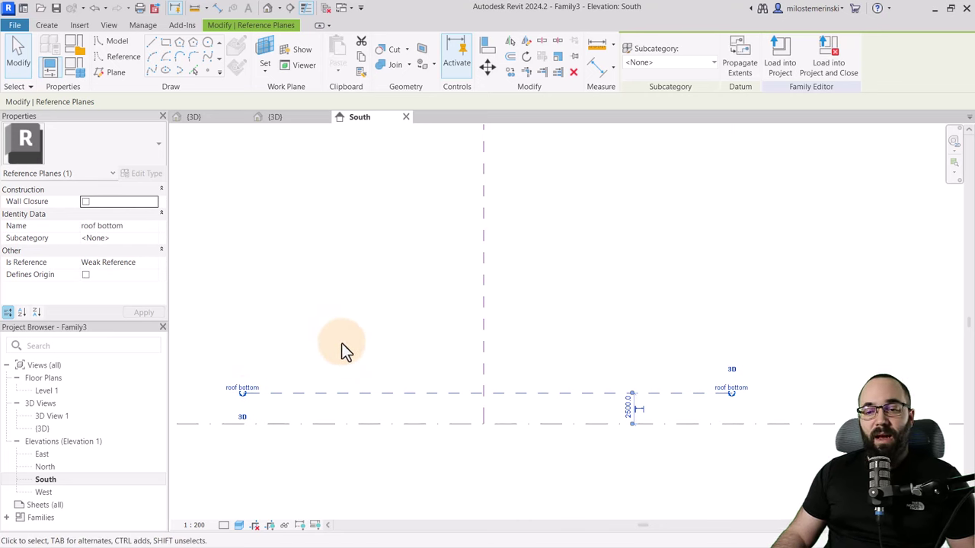
click(342, 348)
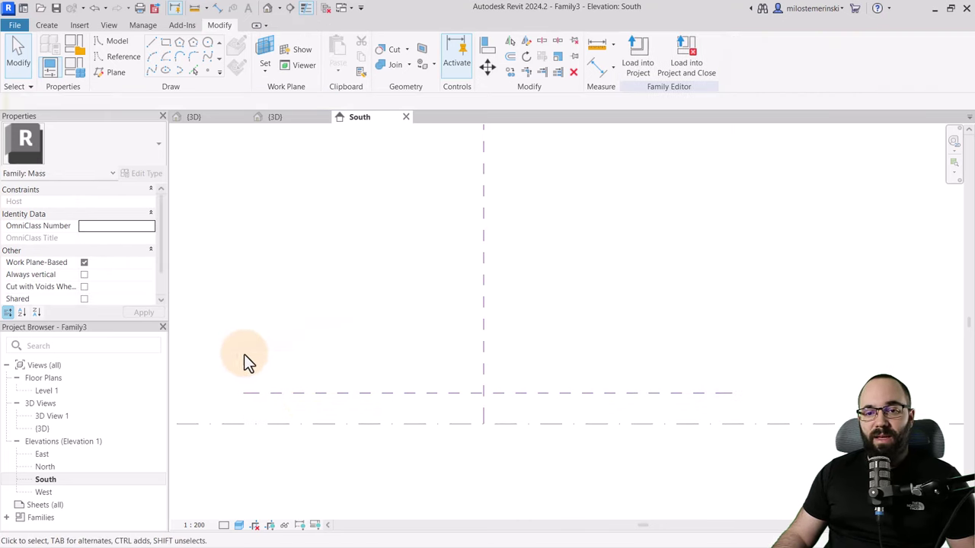
Step: In the Level 1 floor plan, set the work plane to Reference Plane : roof bottom
double_click(47, 389)
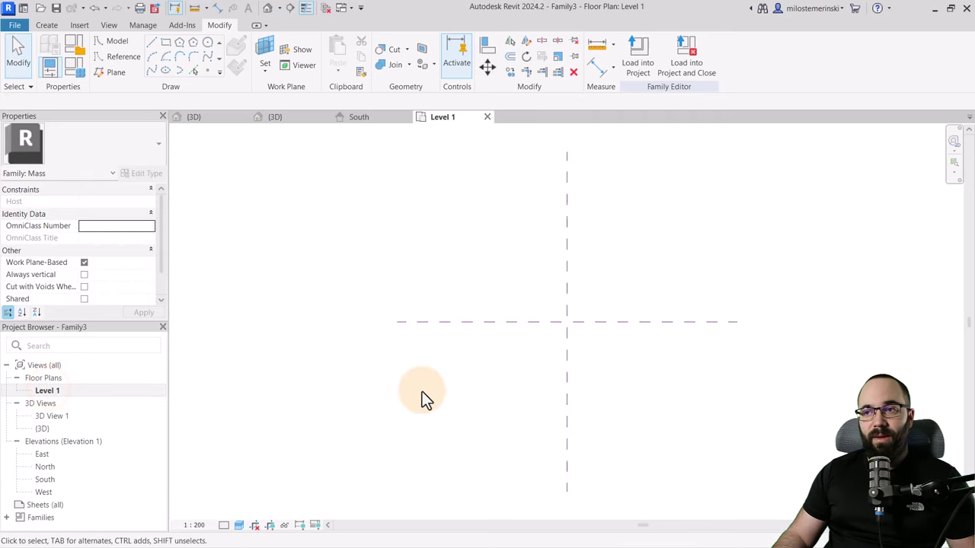
middle_drag(421, 392, 313, 405)
click(264, 47)
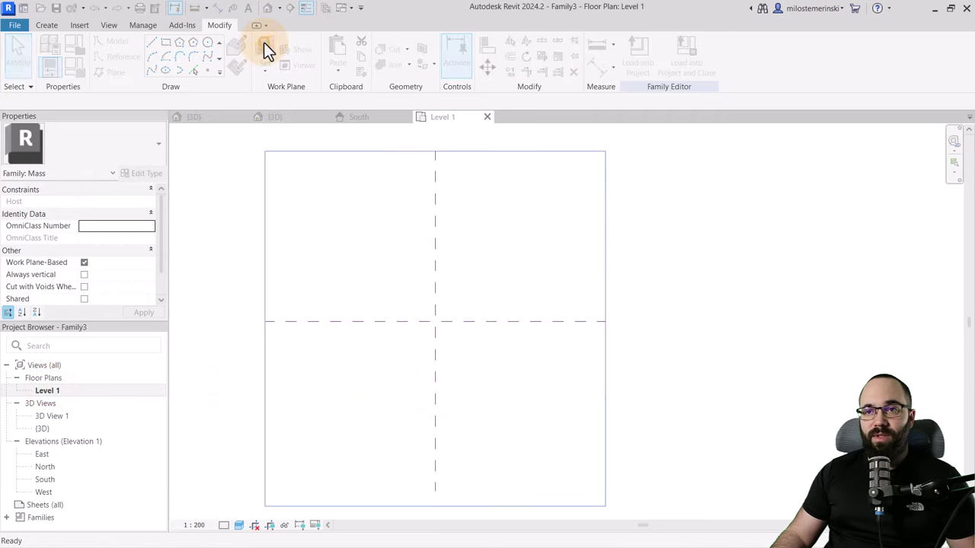
click(469, 279)
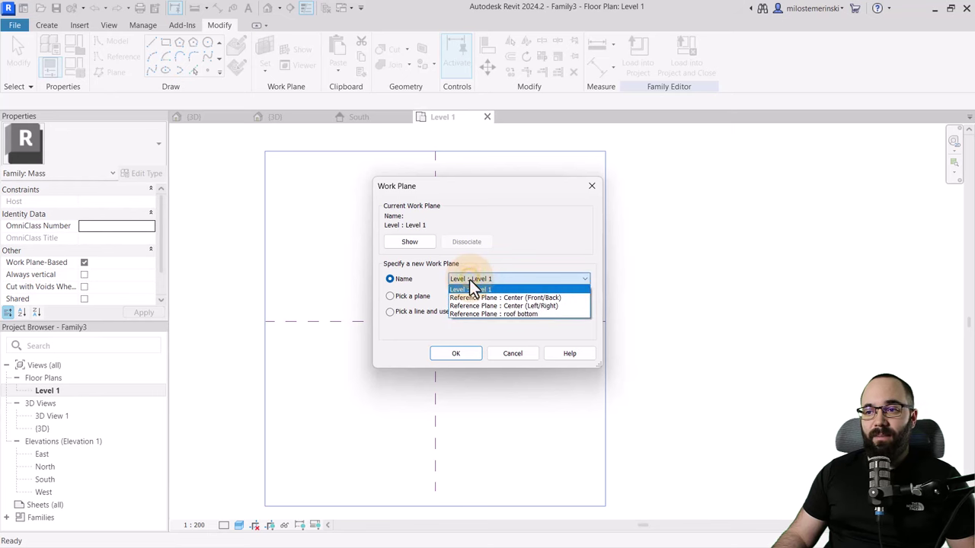
click(471, 314)
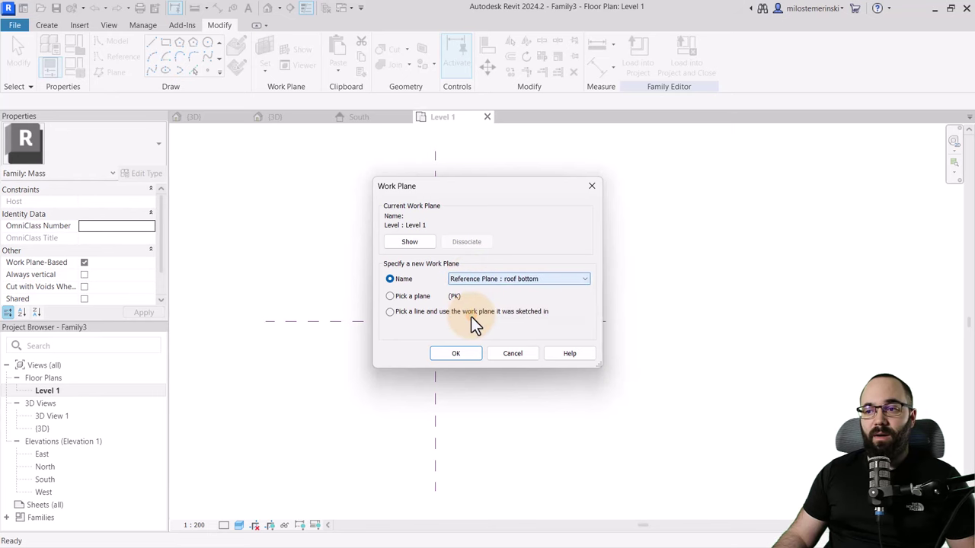
click(460, 353)
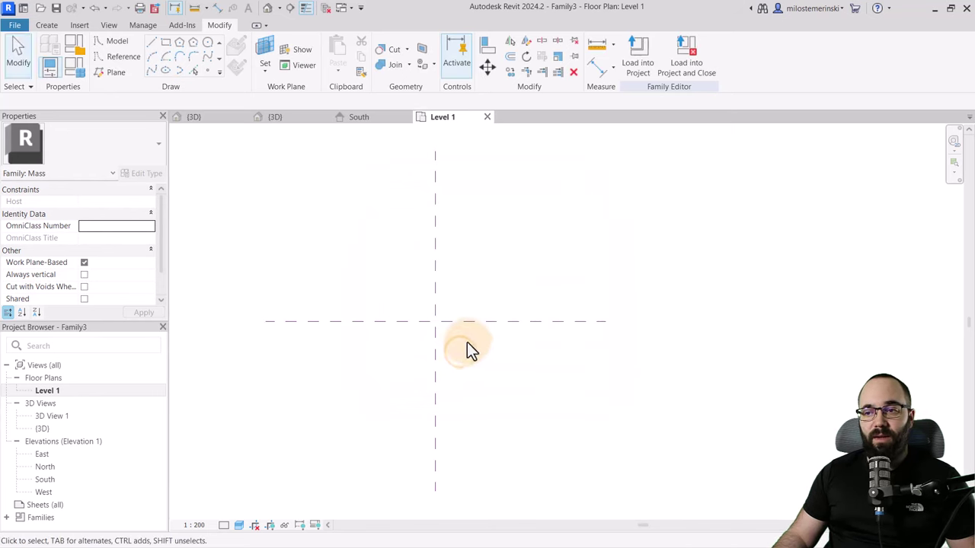
Step: Draw a model line rectangle about 7893 by 6514 mm on the work plane, around the intersection of the centre reference planes
scroll(464, 341, up, 3)
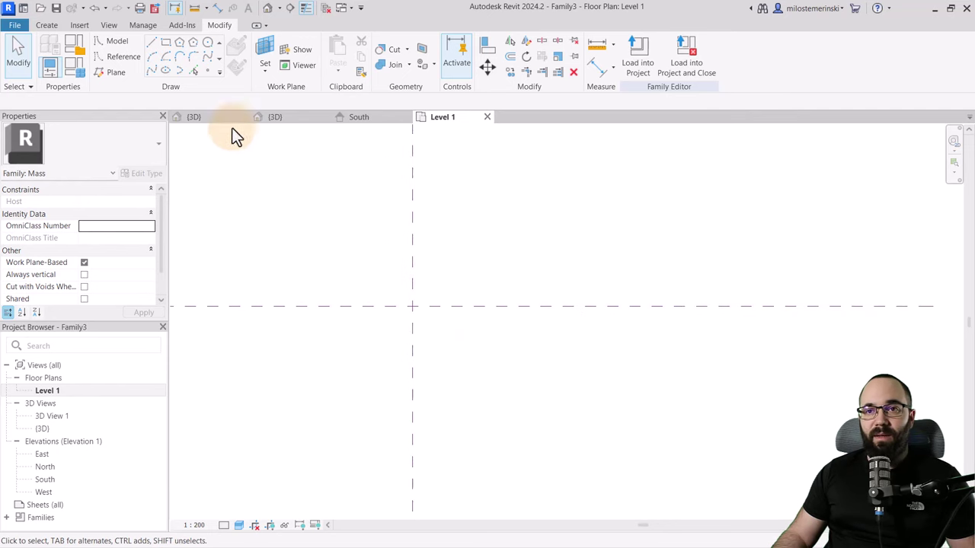
click(165, 44)
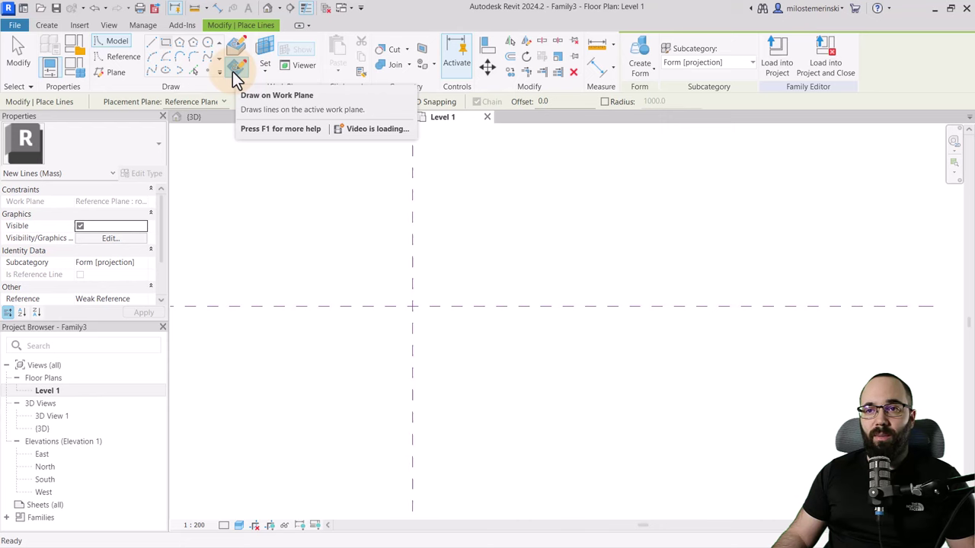
click(365, 271)
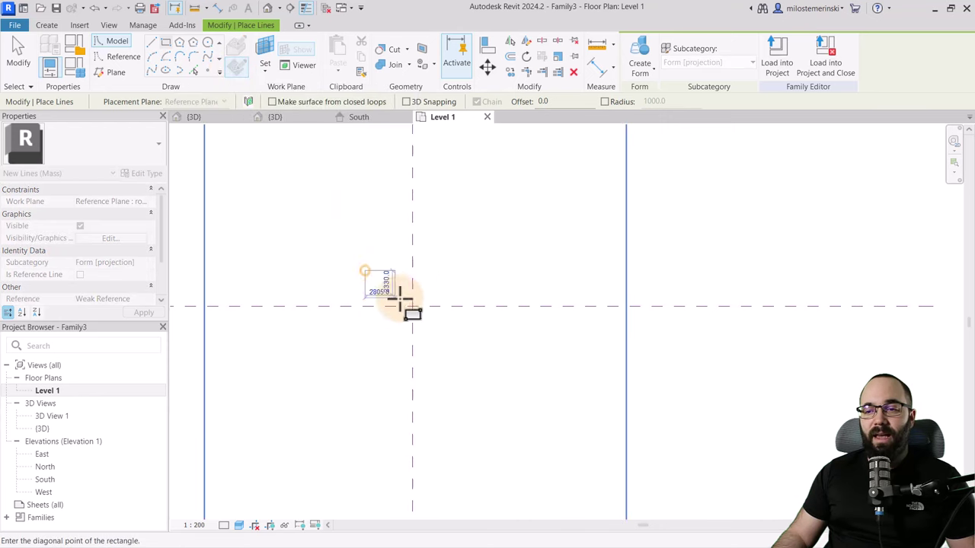
click(449, 340)
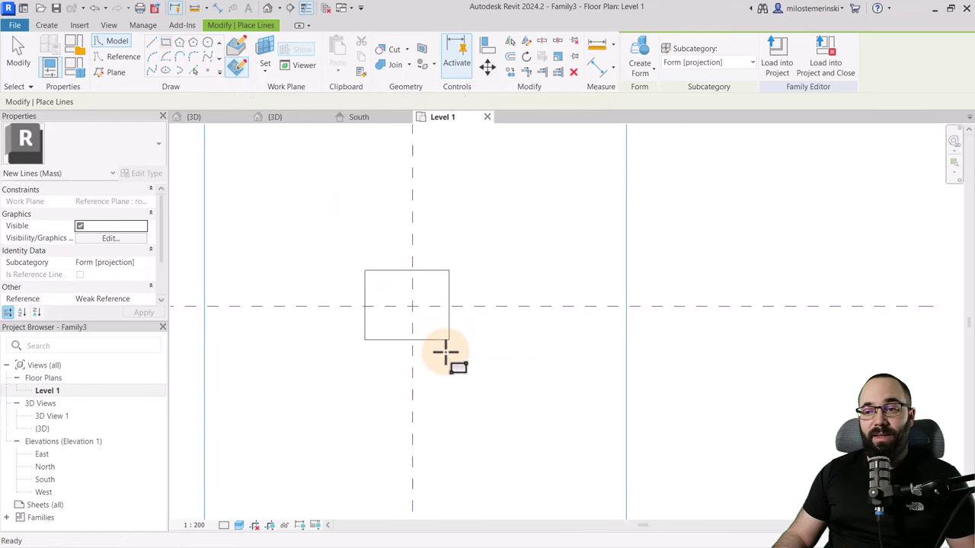
key(Escape)
Step: Set the distance between the roof rectangle's left and right sides to 8000 mm
scroll(381, 315, up, 2)
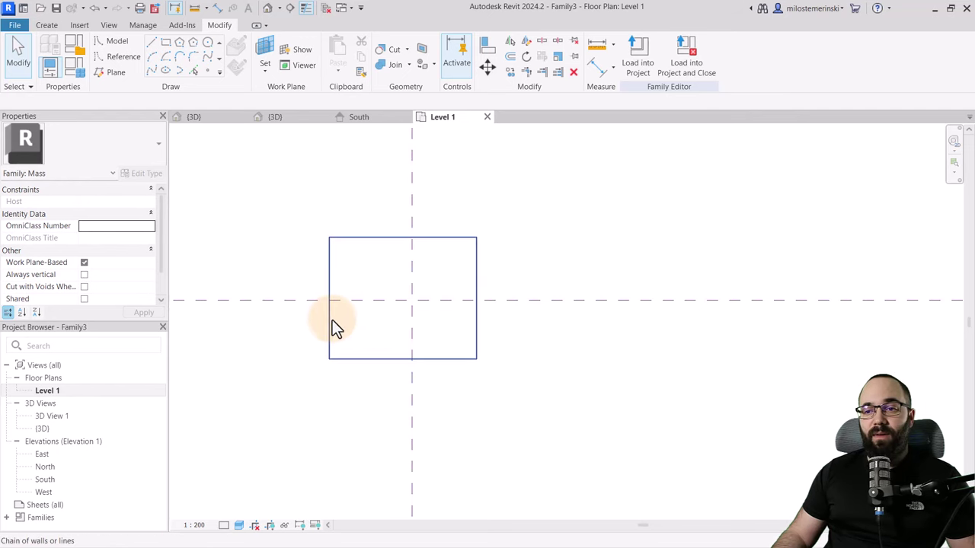
key(Tab)
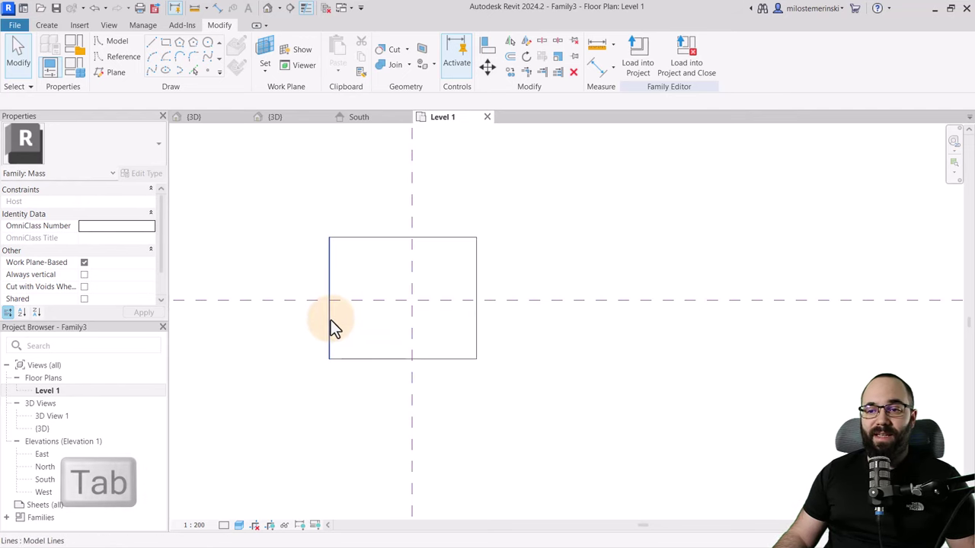
click(331, 320)
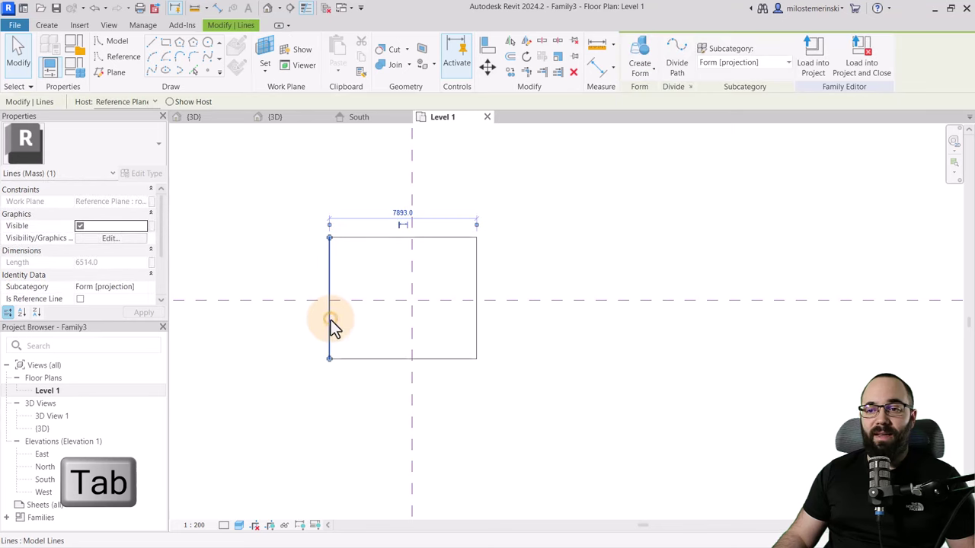
click(398, 213)
text(8000)
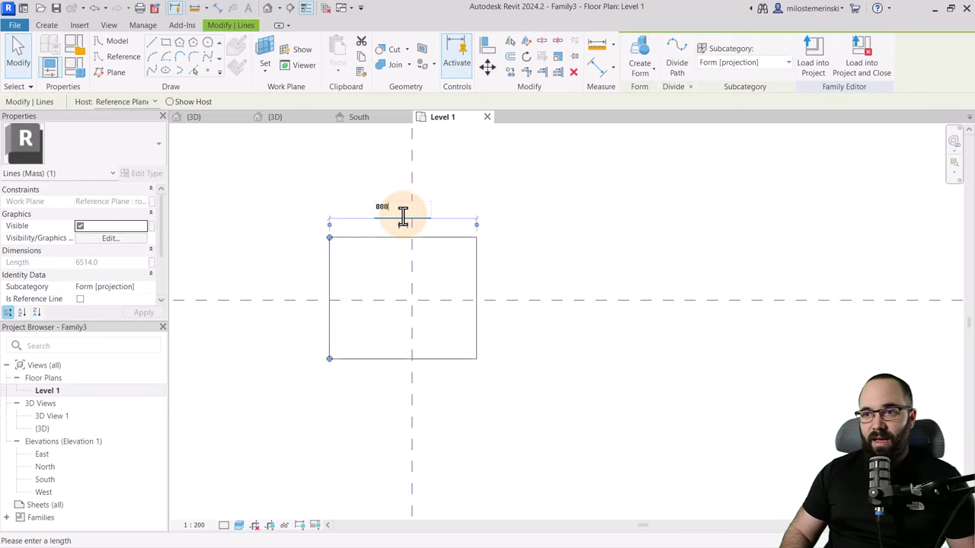
key(Return)
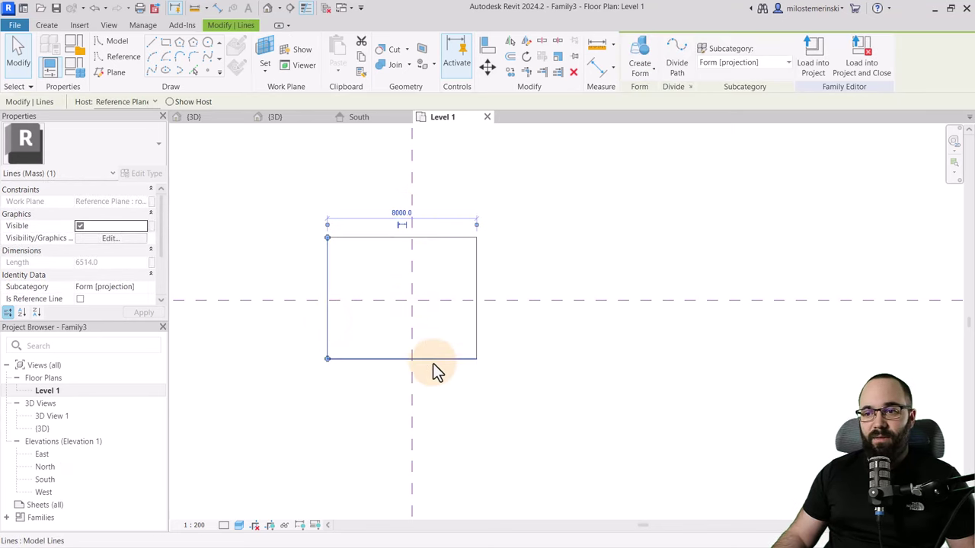
Step: Set the distance between the roof rectangle's upper and lower sides to 8000 mm
click(433, 363)
click(297, 297)
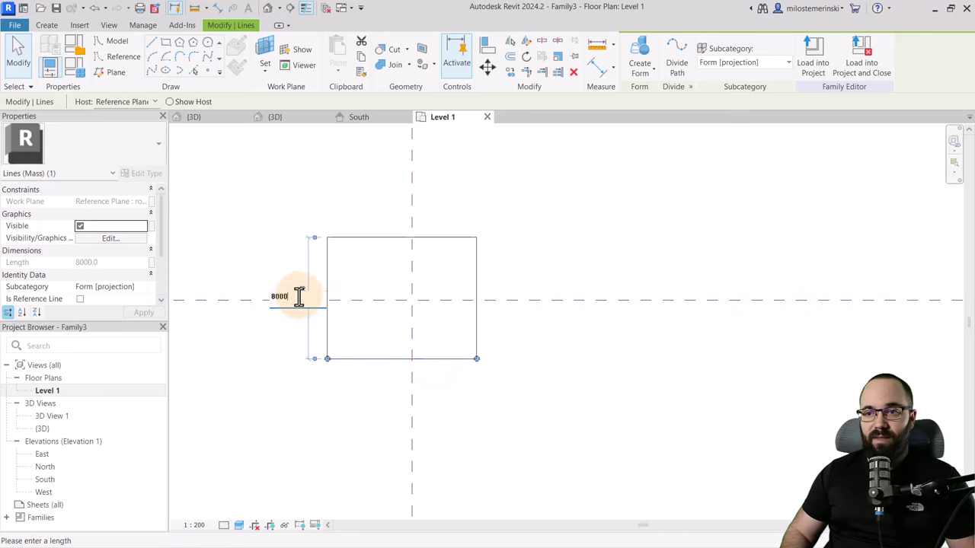
key(Return)
key(Escape)
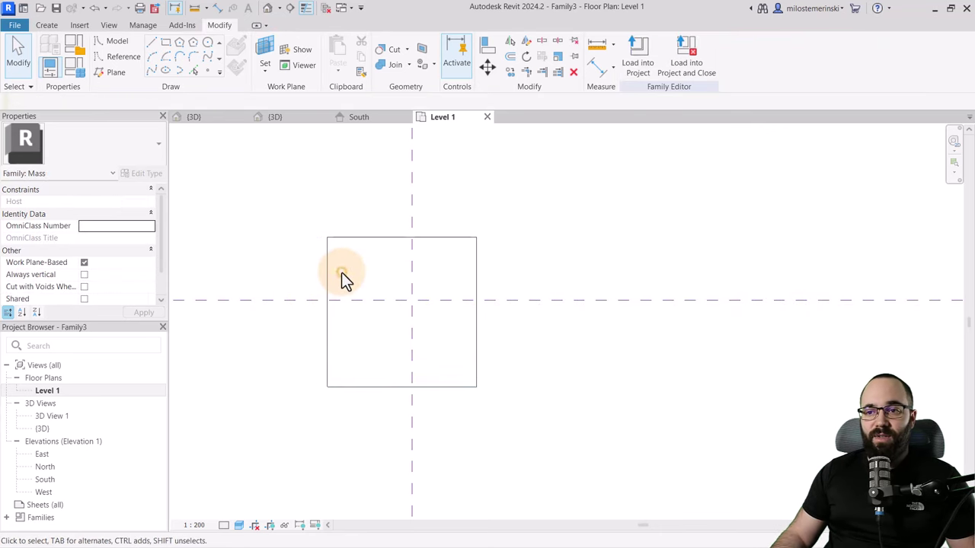
Step: Move the whole square horizontally so its upper side's midpoint lies on the vertical centre reference plane
key(Tab)
click(329, 267)
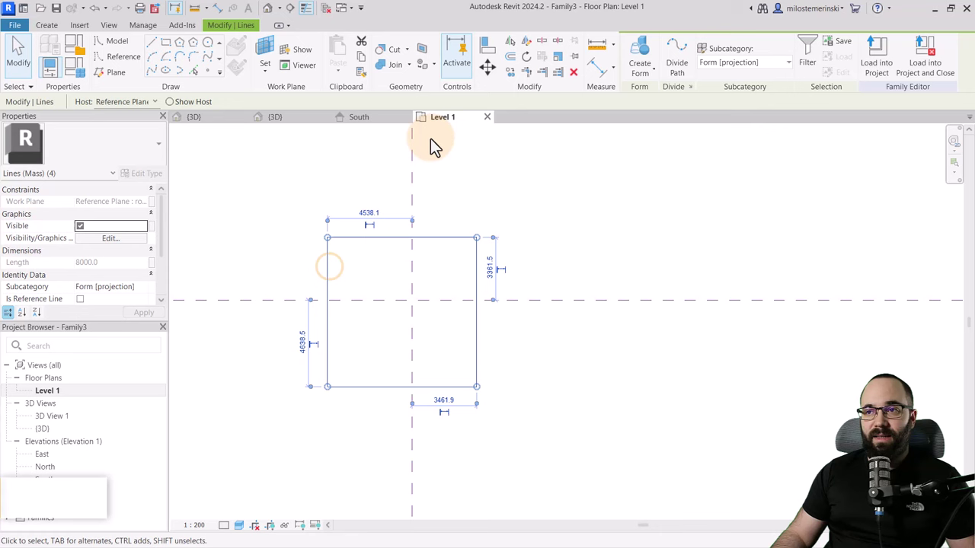
click(486, 68)
click(397, 240)
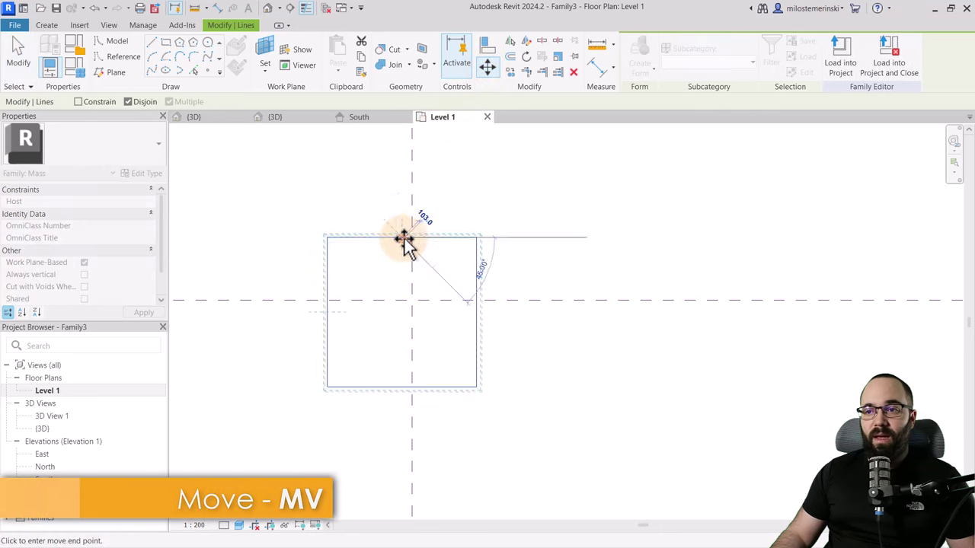
click(413, 238)
Step: Move the square vertically so its right side's midpoint lies on the Center (Front/Back) reference plane
click(490, 67)
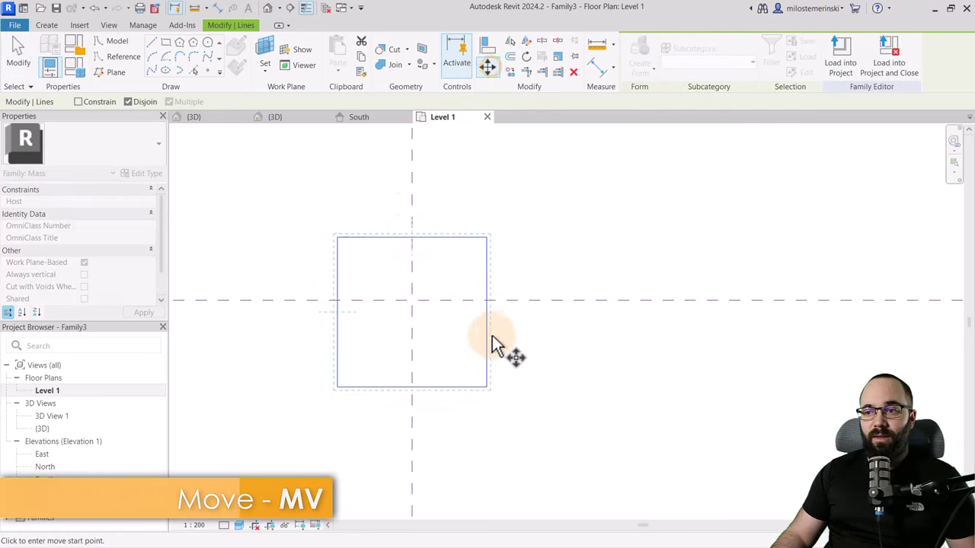
click(488, 313)
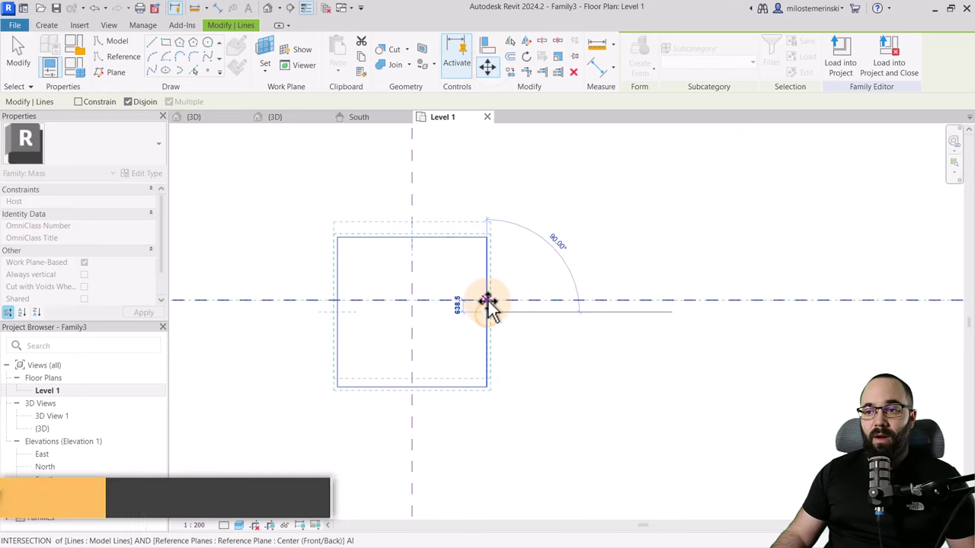
click(487, 302)
click(455, 326)
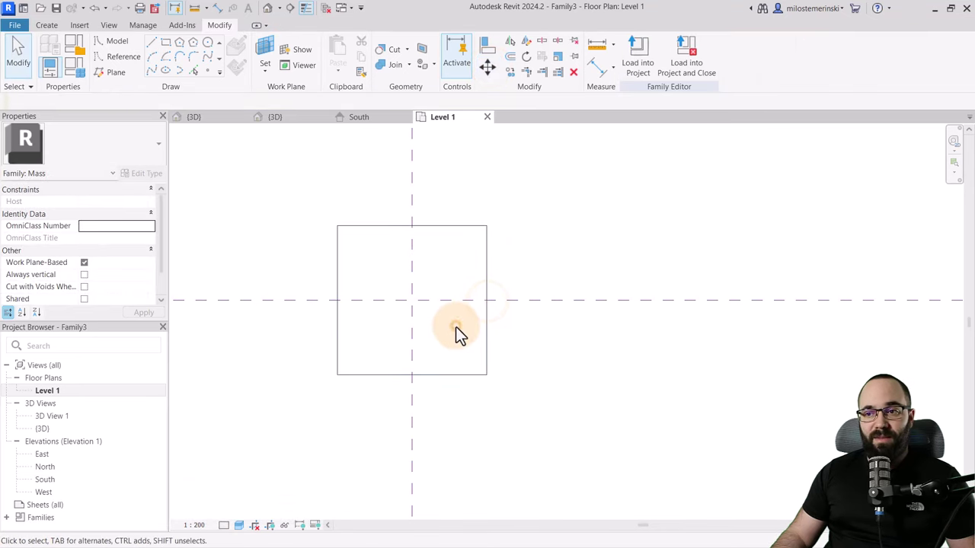
Step: Show the mass family's square outline in the 3D view
click(289, 120)
scroll(408, 335, up, 3)
scroll(408, 335, up, 6)
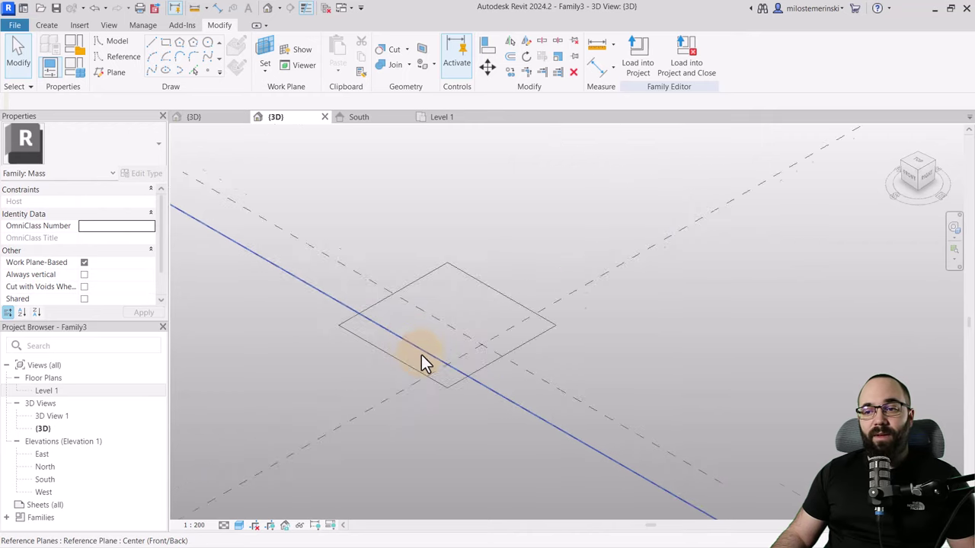
Step: Try to create a solid form from the closed four-line square, and undo it
click(363, 366)
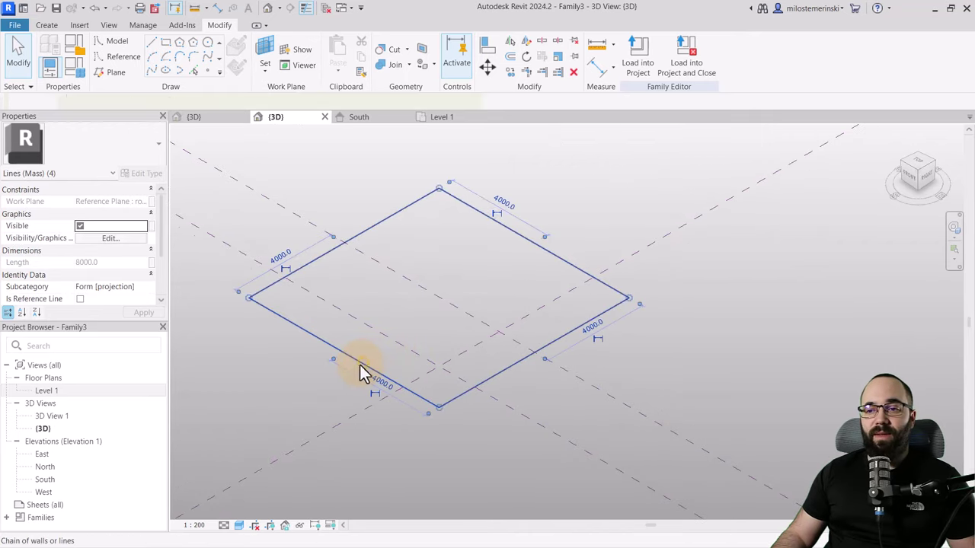
scroll(342, 350, down, 3)
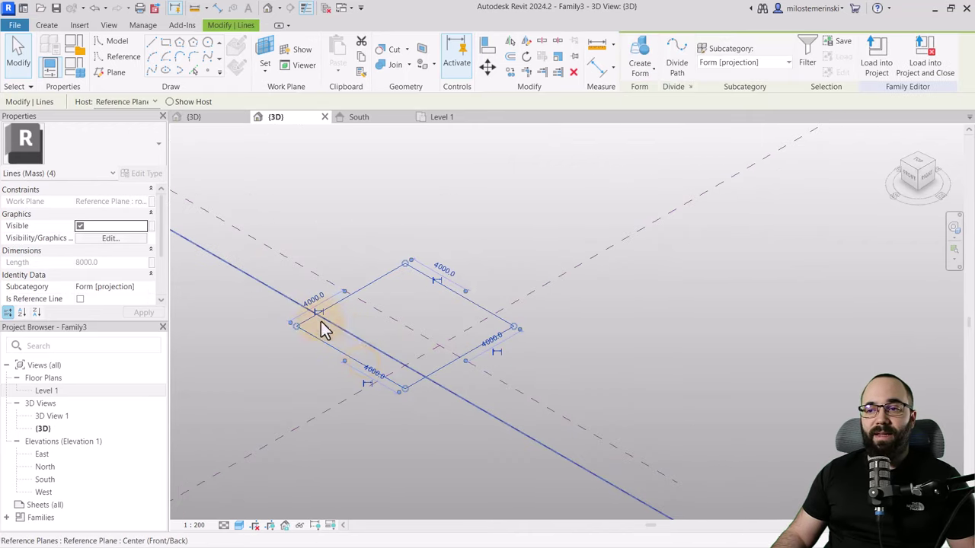
click(640, 62)
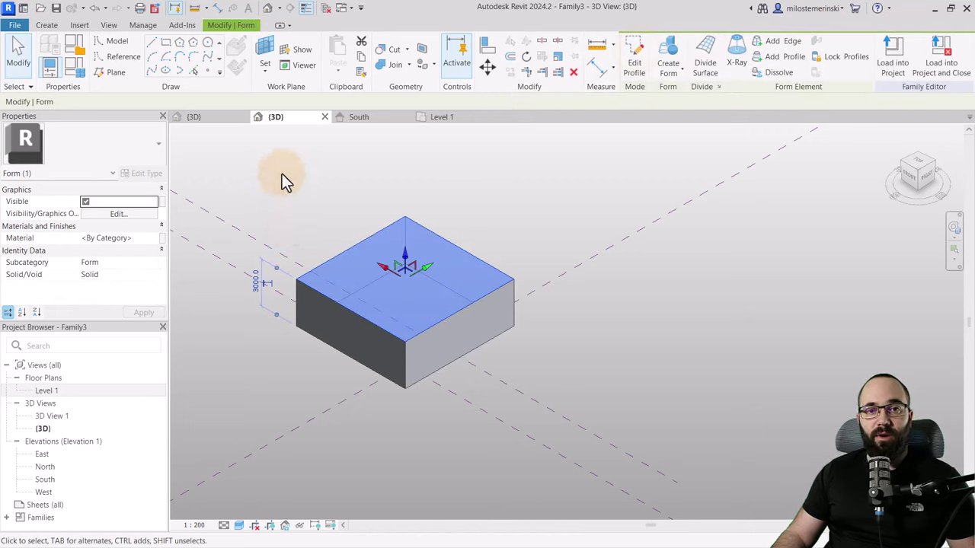
click(94, 8)
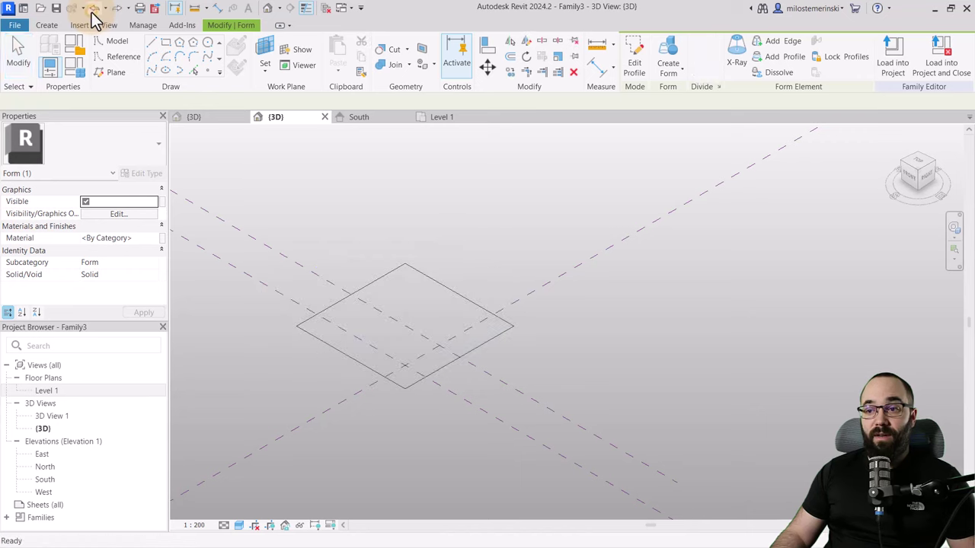
Step: Delete two opposite sides of the square, keeping the other two parallel lines
key(Tab)
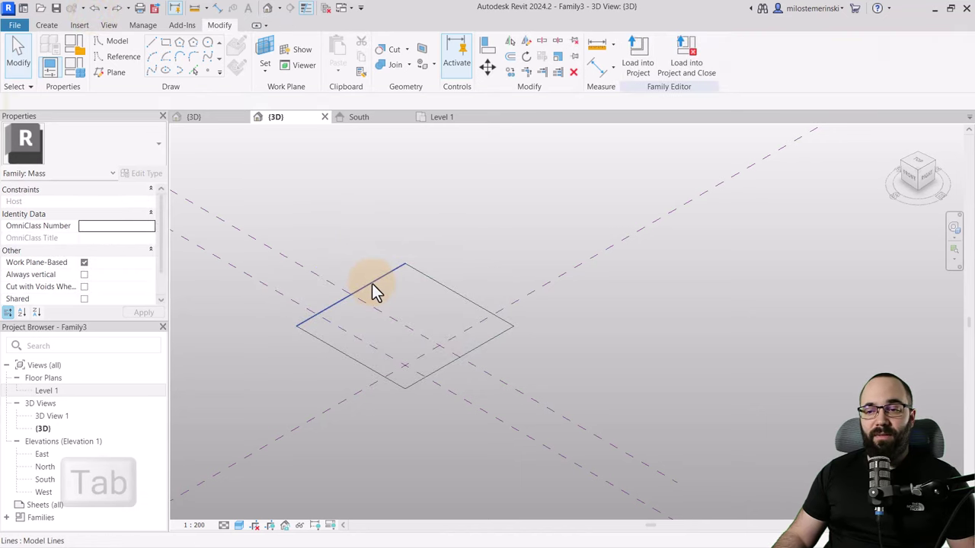
click(372, 285)
click(381, 295)
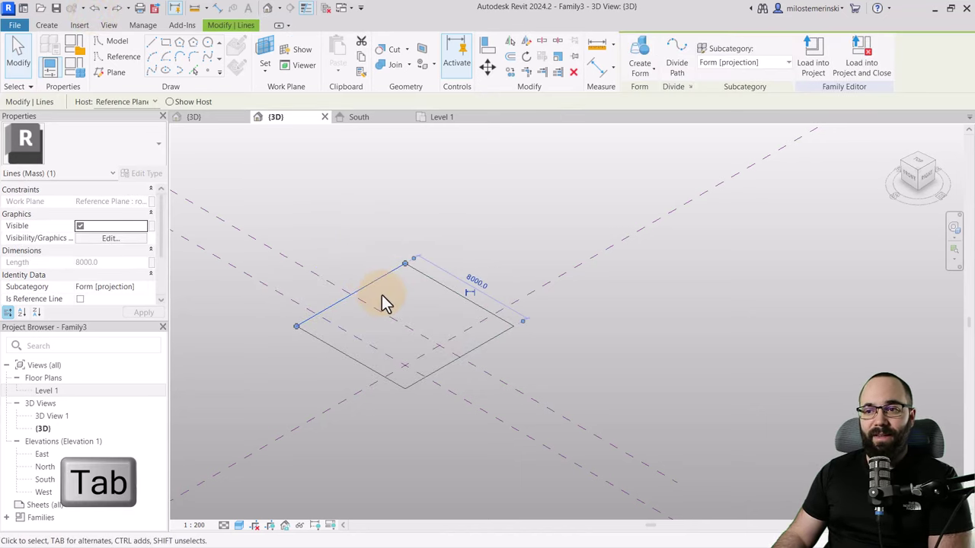
key(Tab)
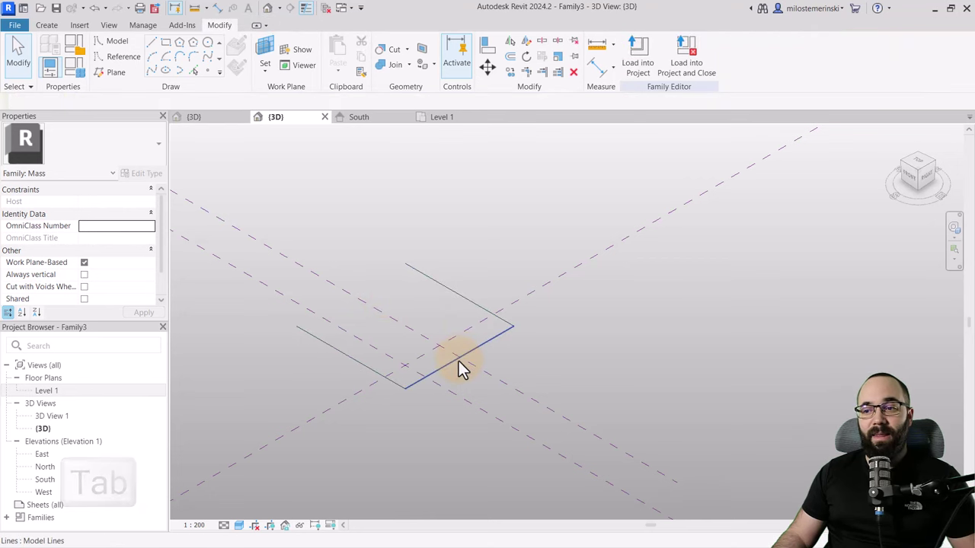
click(461, 369)
key(Escape)
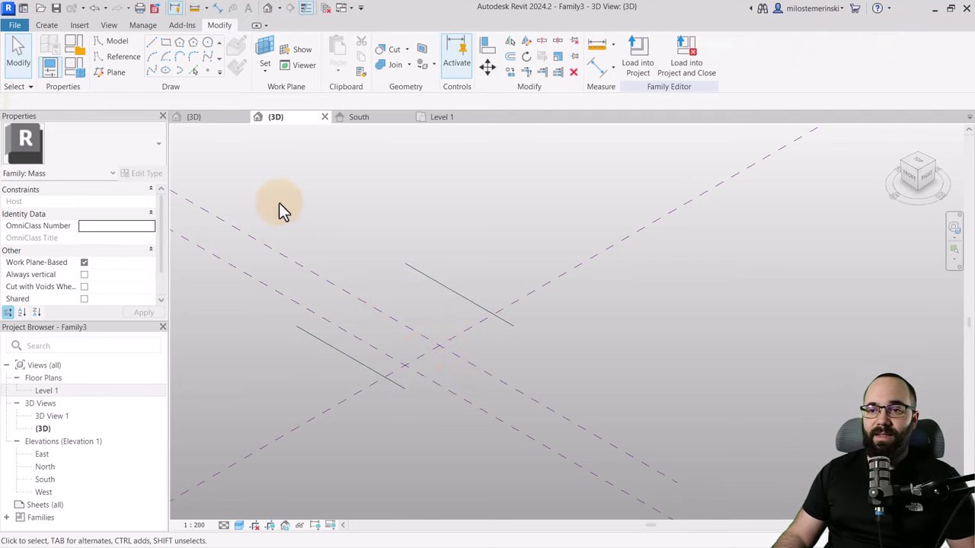
Step: Create a form from the two remaining parallel lines, choosing the flat surface spanning between them
drag(279, 203, 539, 432)
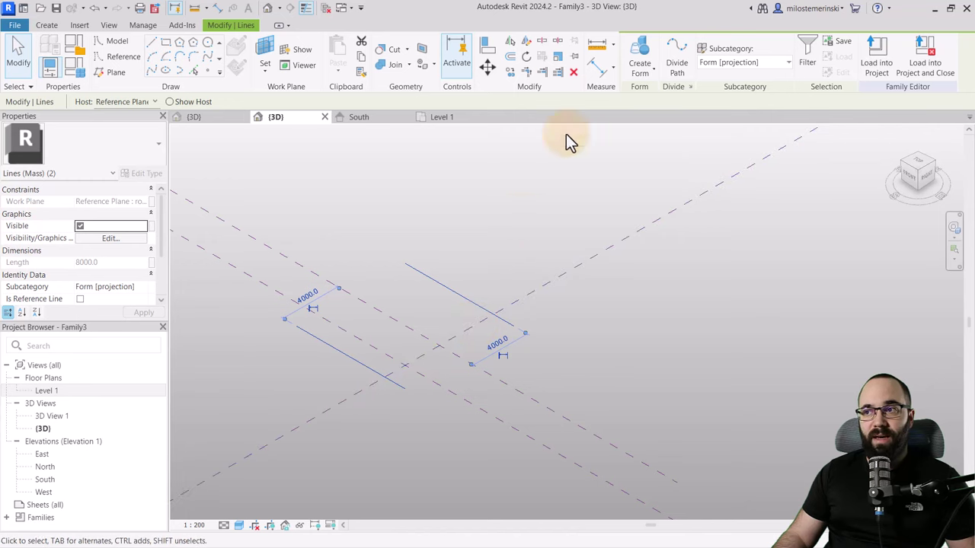
click(628, 54)
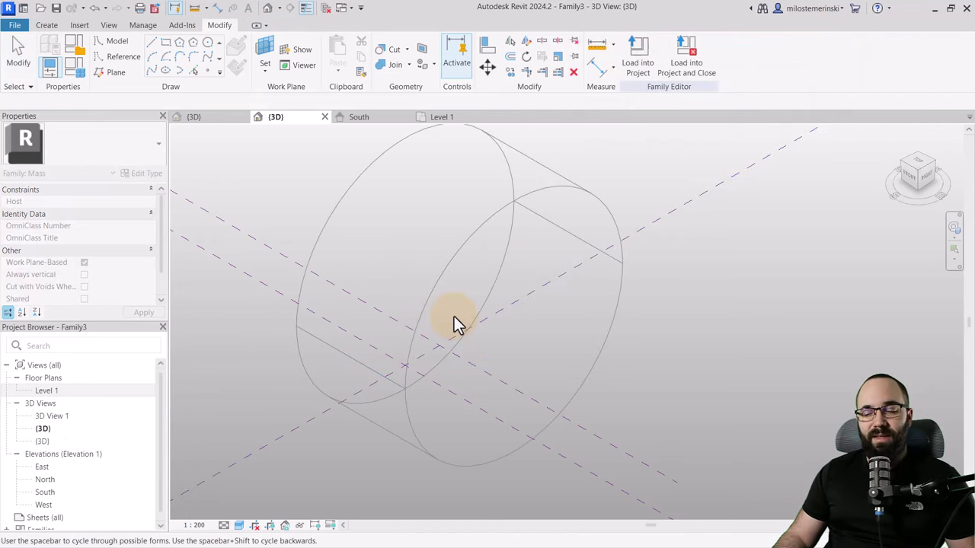
key(space)
key(space)
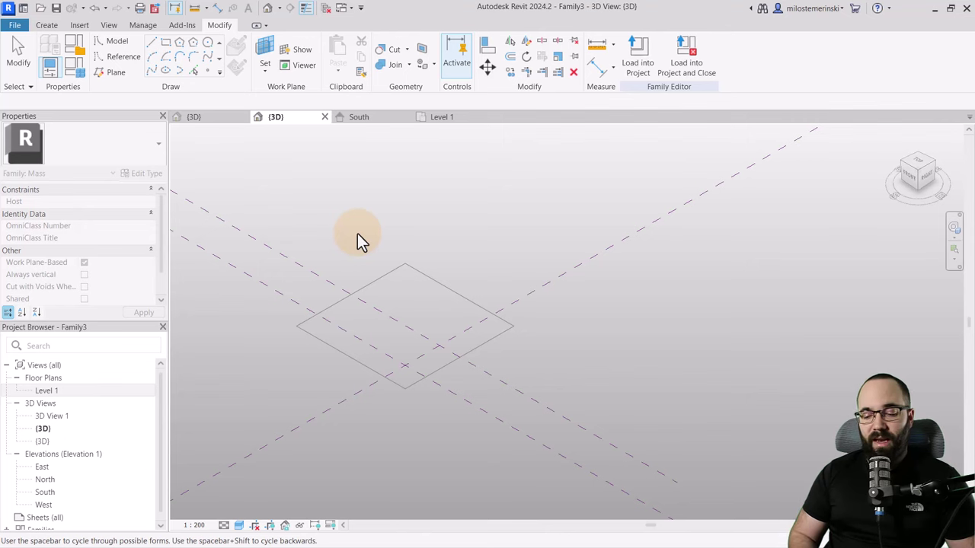
key(Return)
Step: Divide the flat roof surface and set its U grid layout to Fixed Distance with a distance of 2000 mm
click(368, 288)
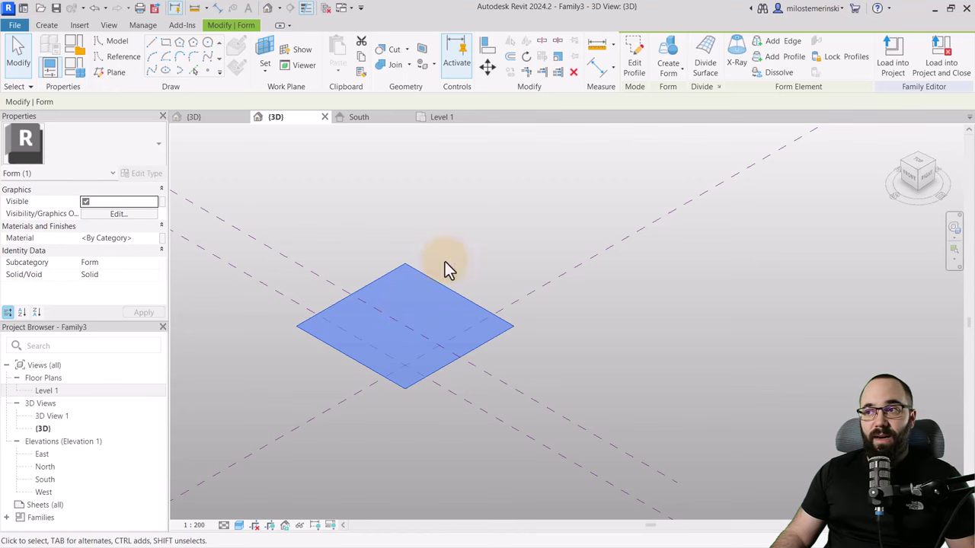
click(697, 75)
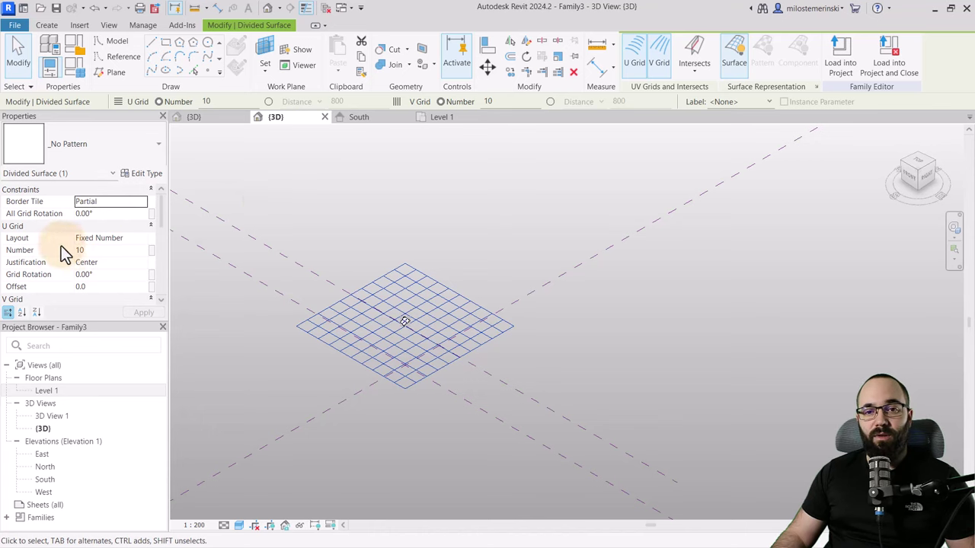
scroll(54, 246, down, 1)
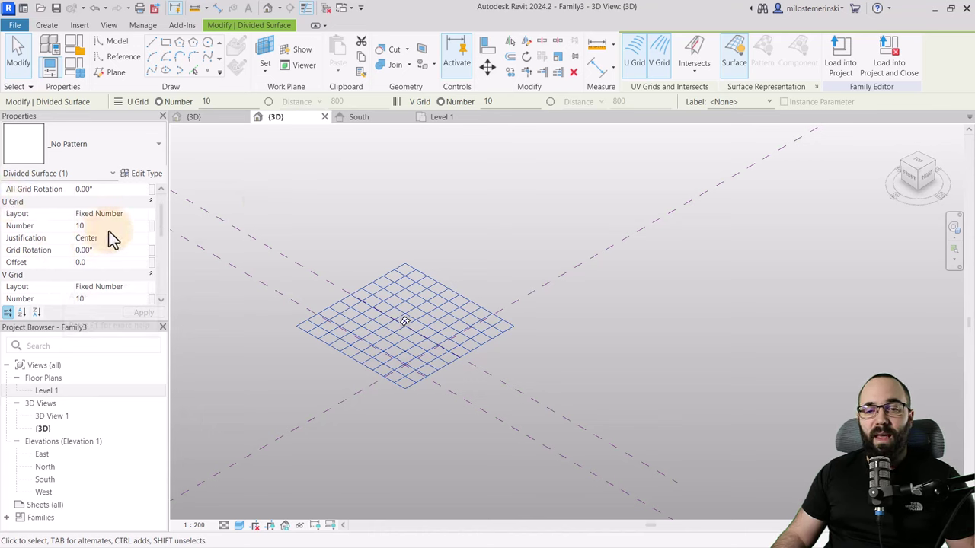
click(138, 215)
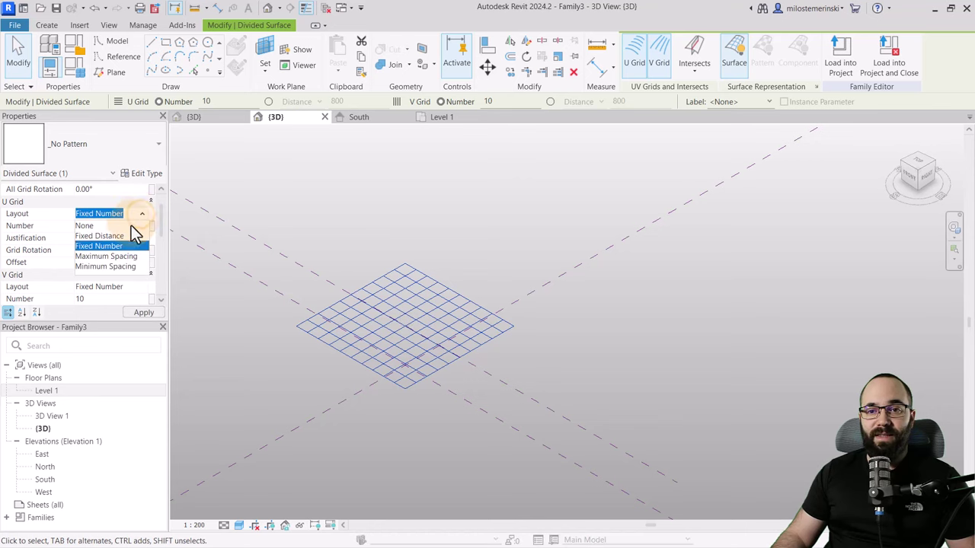
click(122, 235)
click(121, 230)
text(2000.0)
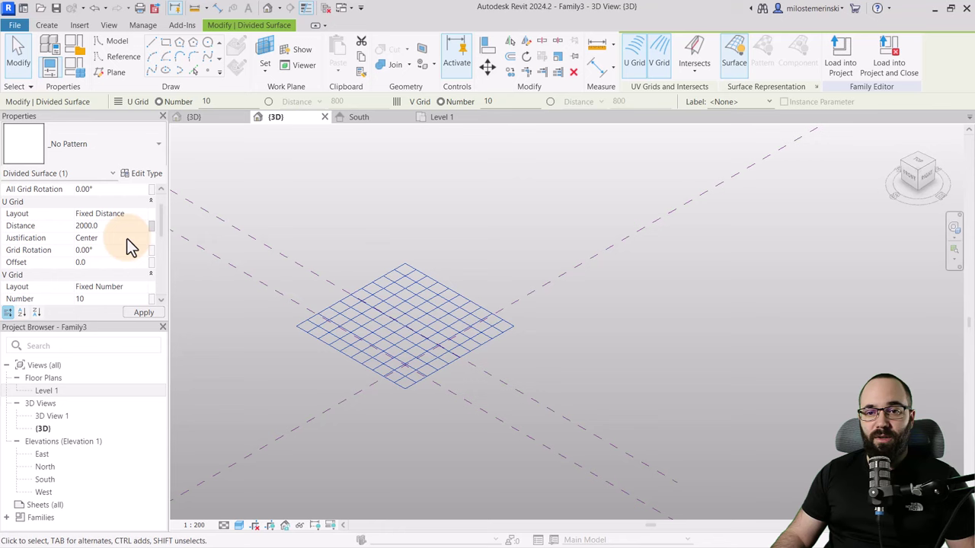
Step: Set the divided surface's V grid layout to Fixed Distance with a distance of 2000 mm
scroll(126, 246, down, 1)
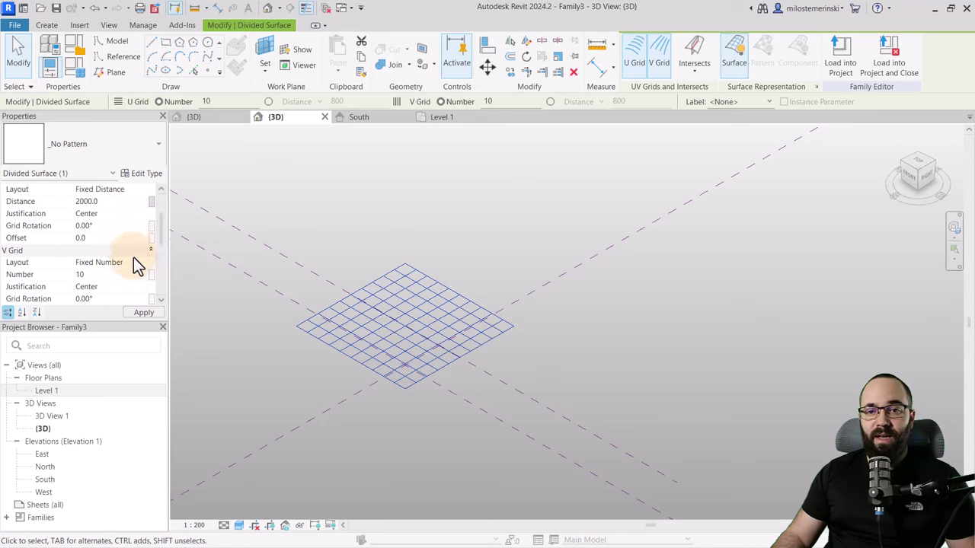
click(141, 264)
click(142, 264)
click(124, 284)
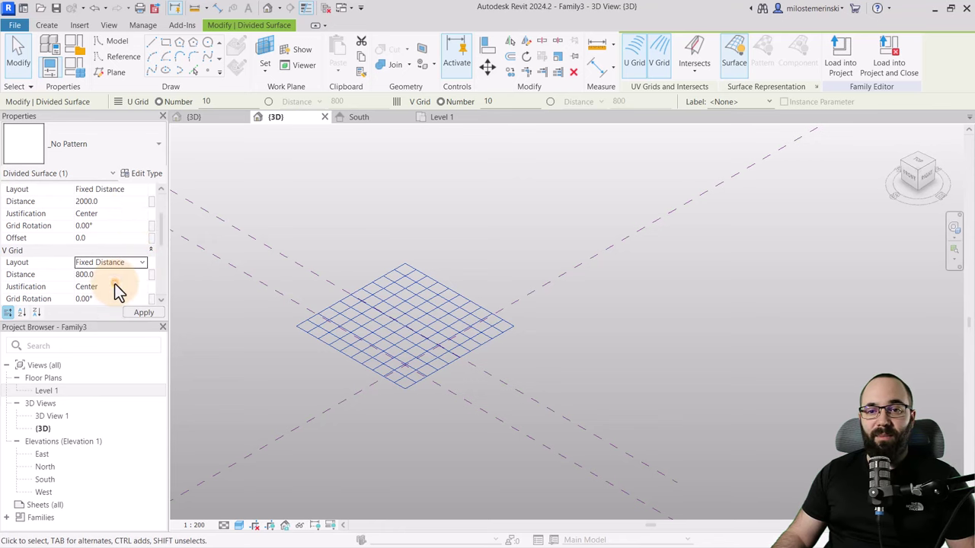
click(105, 277)
text(2000.0)
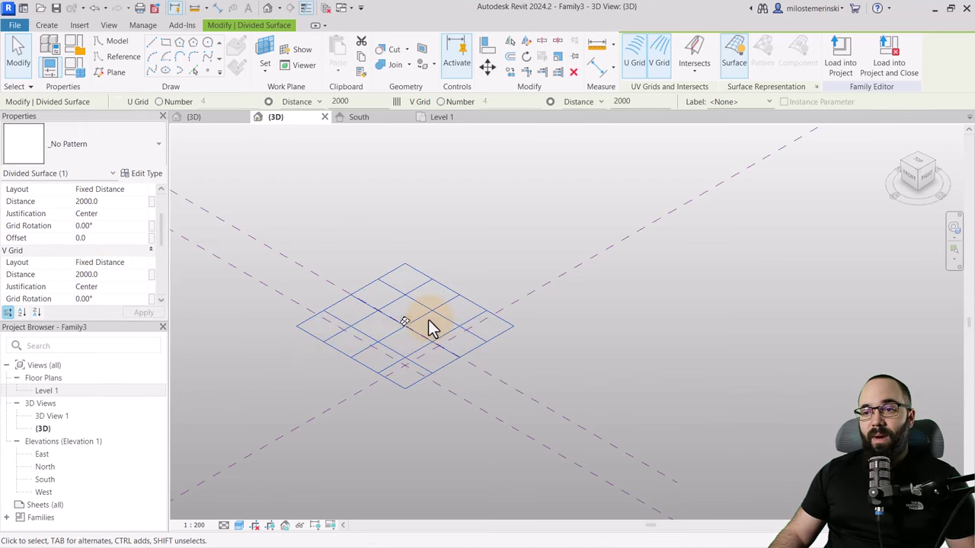
Step: Load the Parametric Roof Module panel family into the conceptual mass family
scroll(449, 329, up, 3)
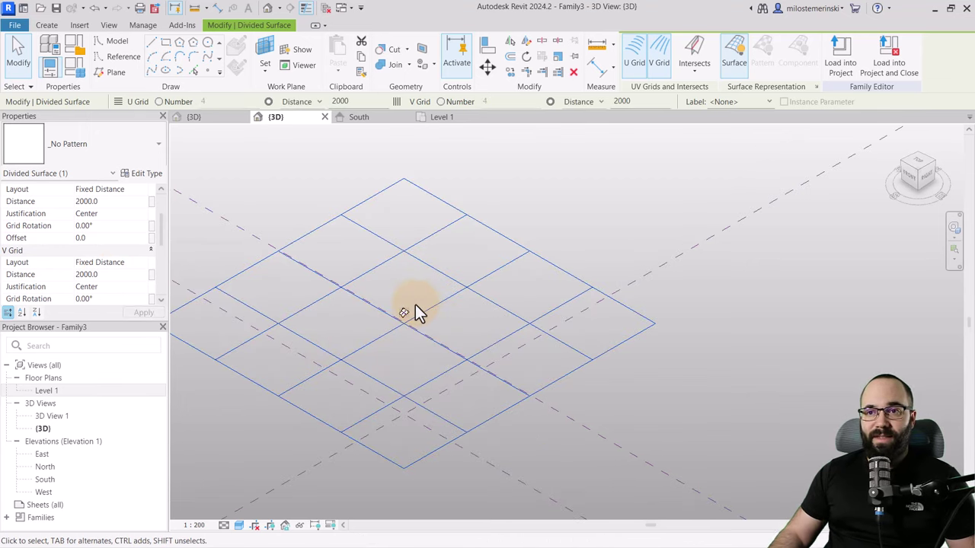
click(220, 120)
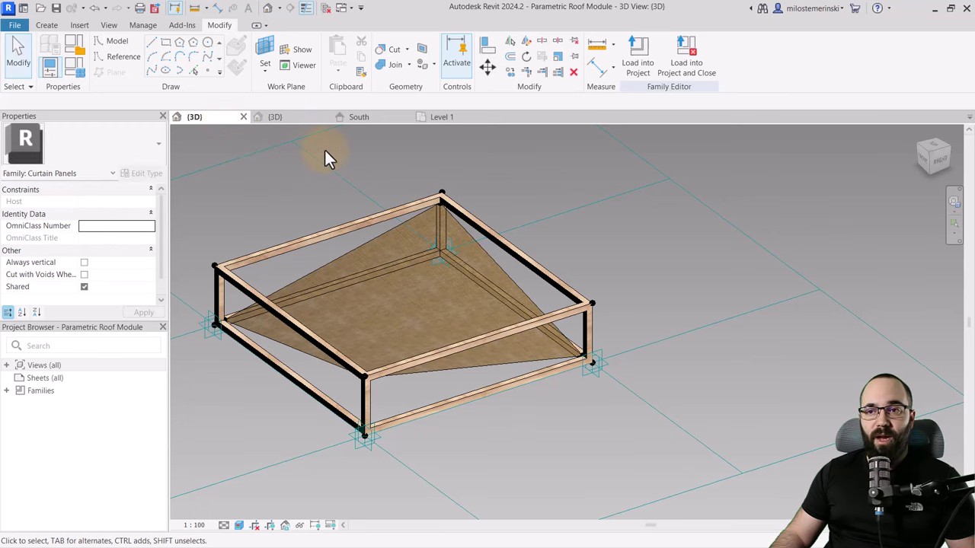
click(634, 75)
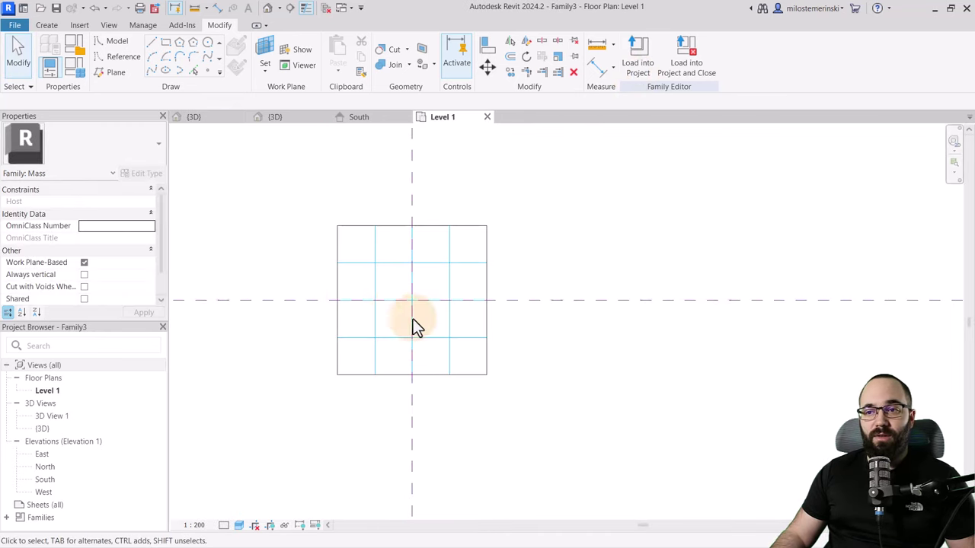
Step: Apply the Parametric Roof Module rectangle panel type to the divided roof surface in the 3D view
click(283, 117)
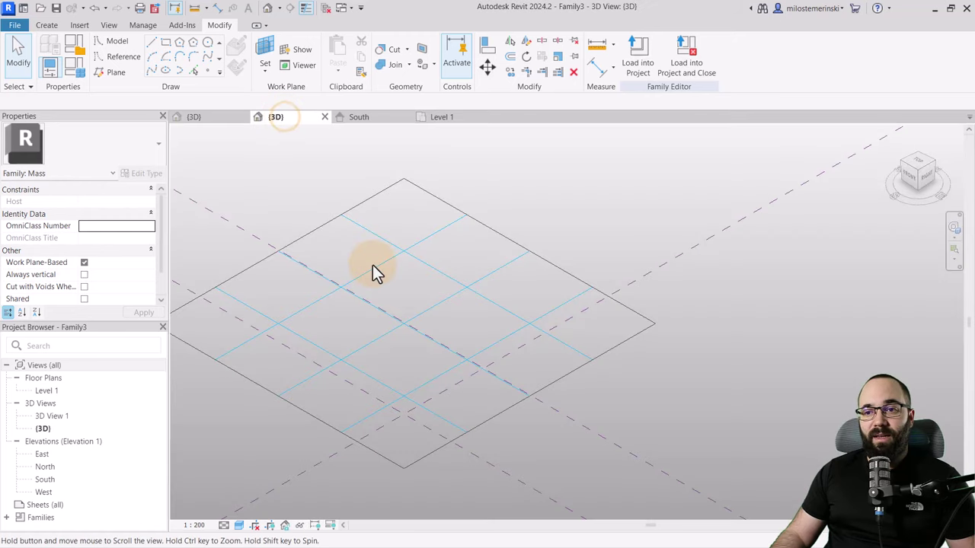
click(345, 265)
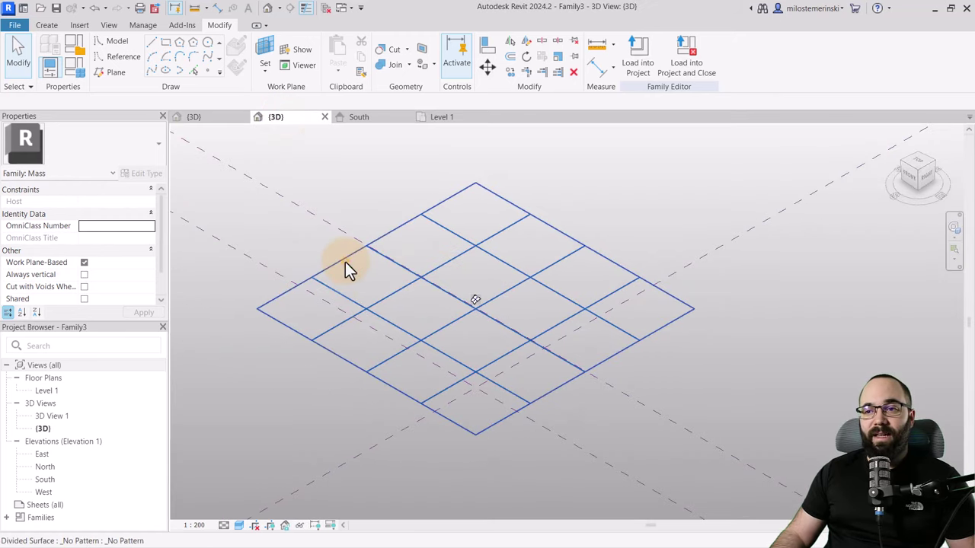
click(344, 267)
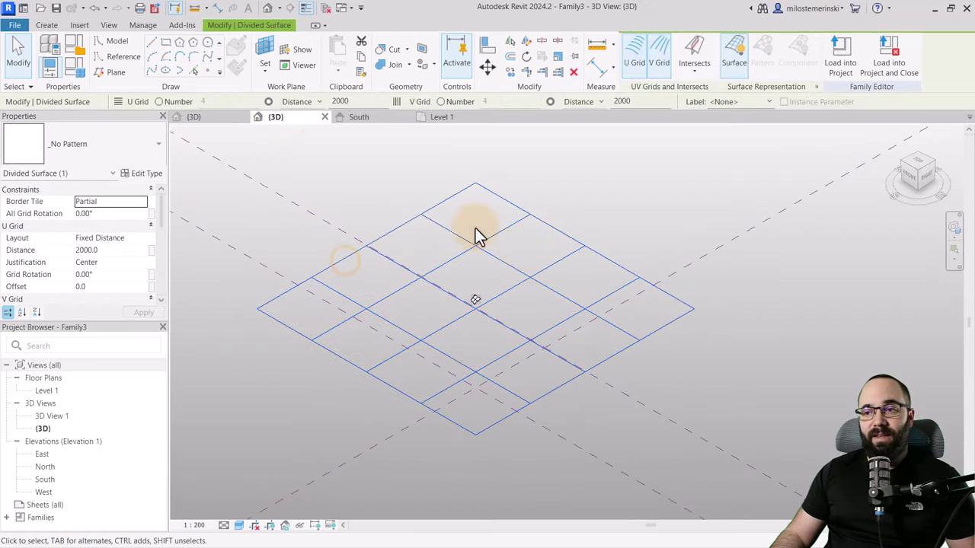
click(95, 150)
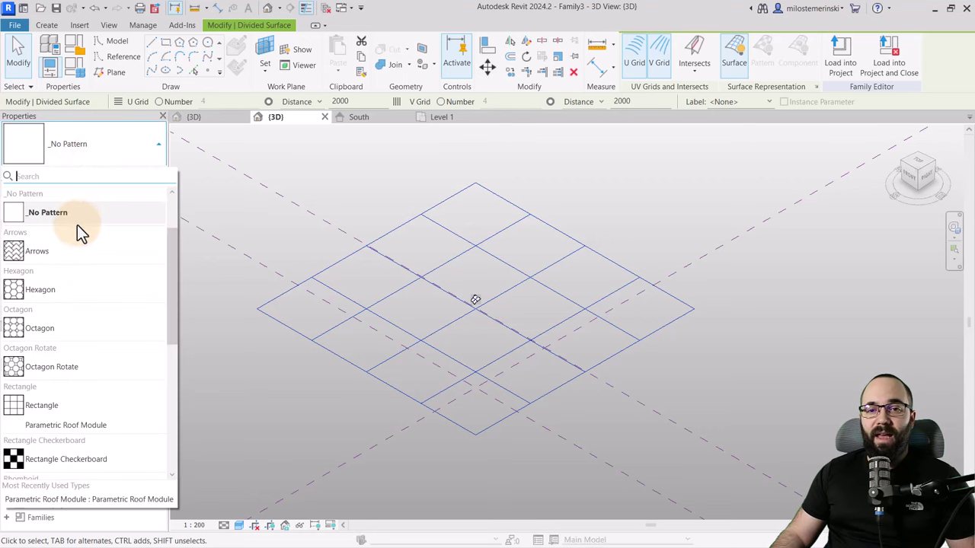
scroll(95, 229, down, 1)
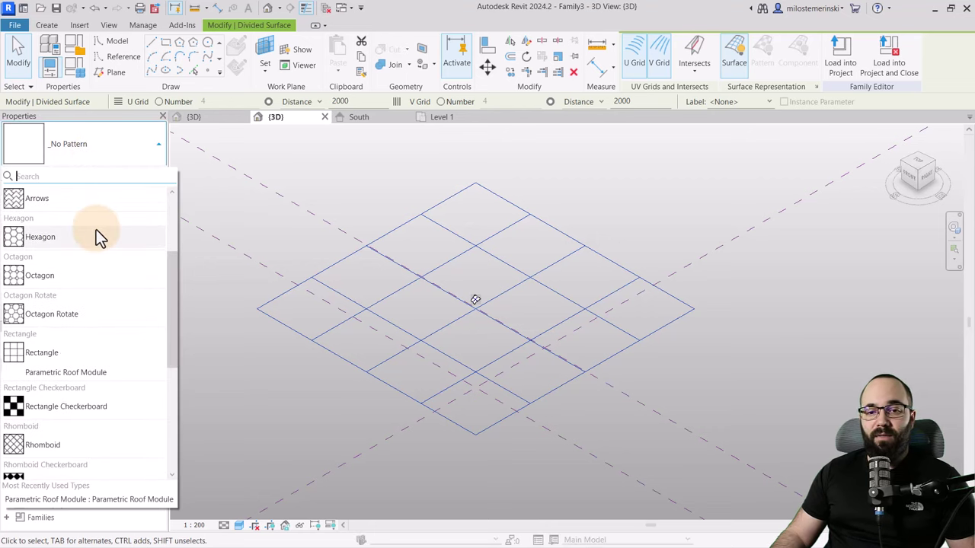
click(53, 373)
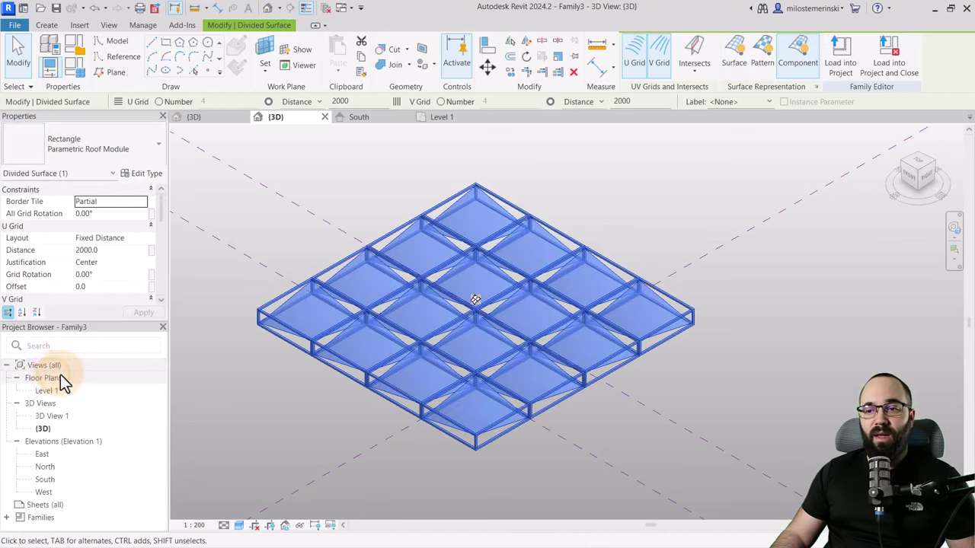
scroll(348, 359, up, 3)
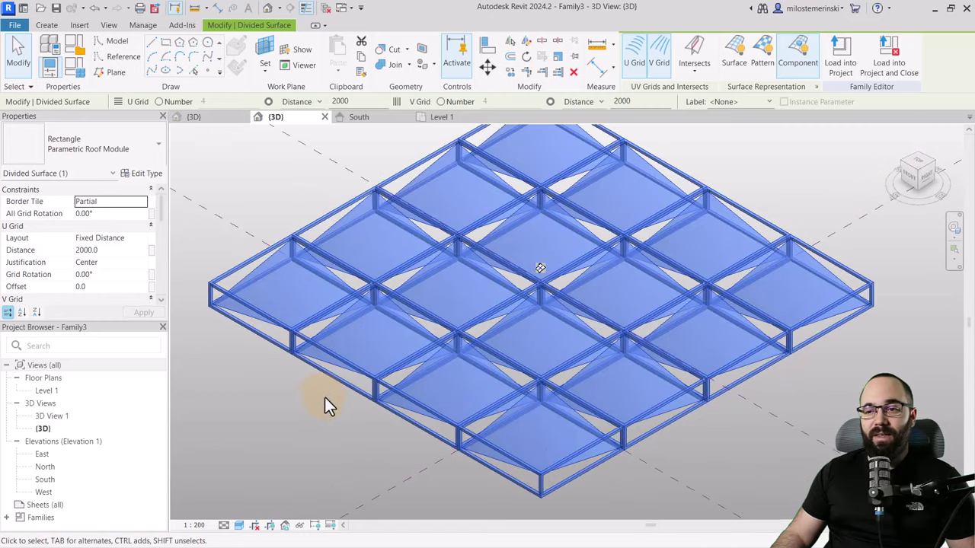
Step: Change the 3D view's visual style and inspect the panelled roof from several angles
click(312, 397)
scroll(323, 301, down, 4)
shift+middle_drag(455, 448, 438, 428)
click(442, 436)
shift+middle_drag(522, 453, 489, 482)
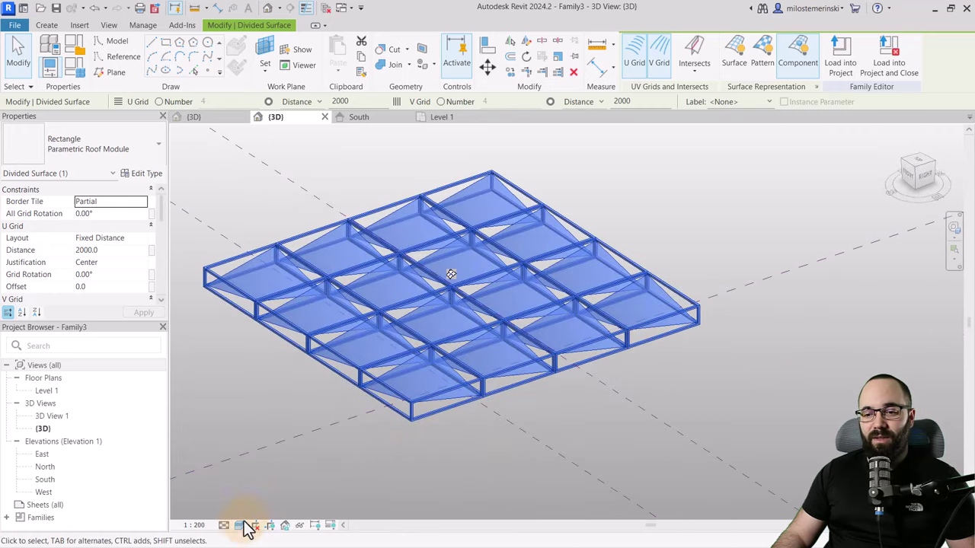
click(241, 525)
click(255, 512)
shift+middle_drag(385, 437, 428, 457)
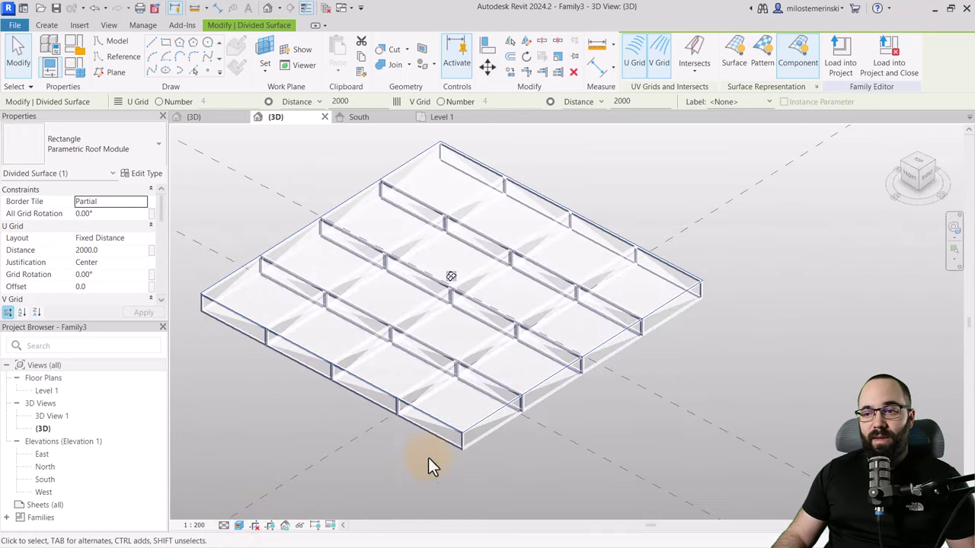
scroll(344, 370, up, 4)
scroll(302, 409, down, 5)
shift+middle_drag(294, 409, 421, 436)
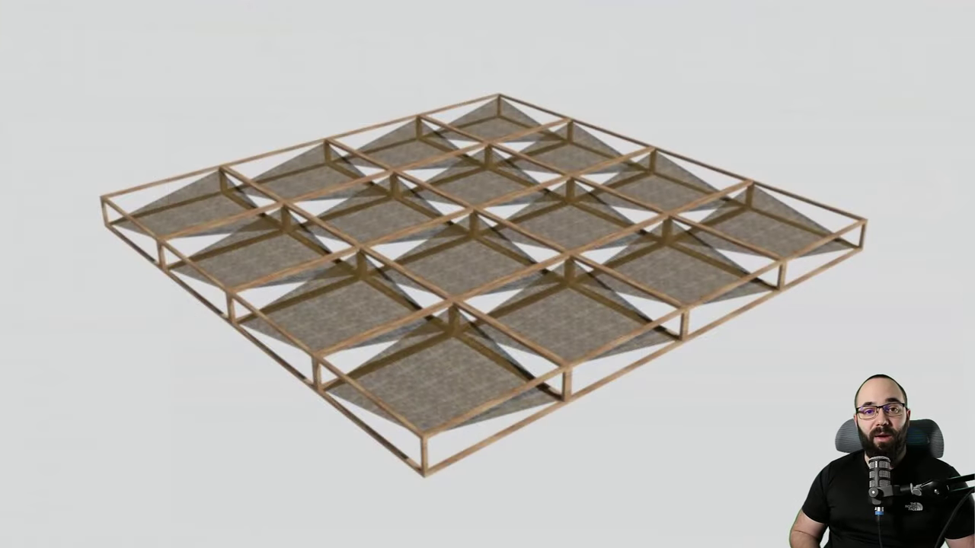